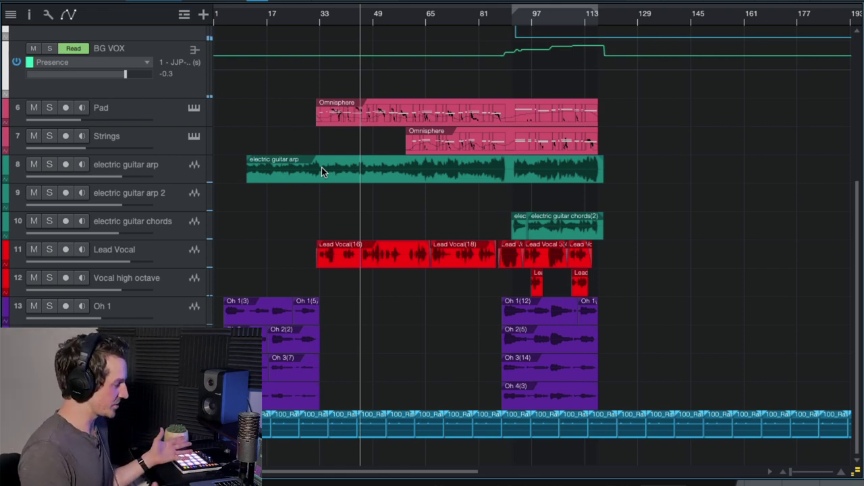
# - Solo the electric guitar arp track, play it from about bar 13, and clear the solo
pyautogui.click(174, 178)
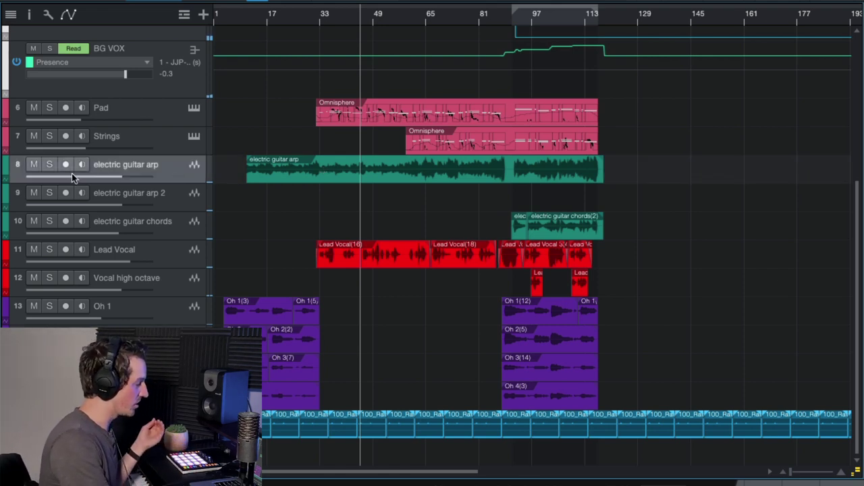
pyautogui.click(49, 164)
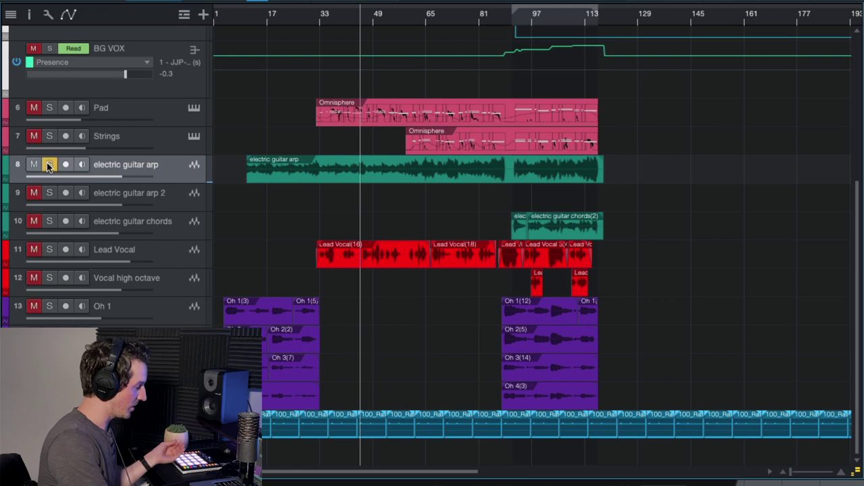
pyautogui.click(248, 18)
pyautogui.press('e')
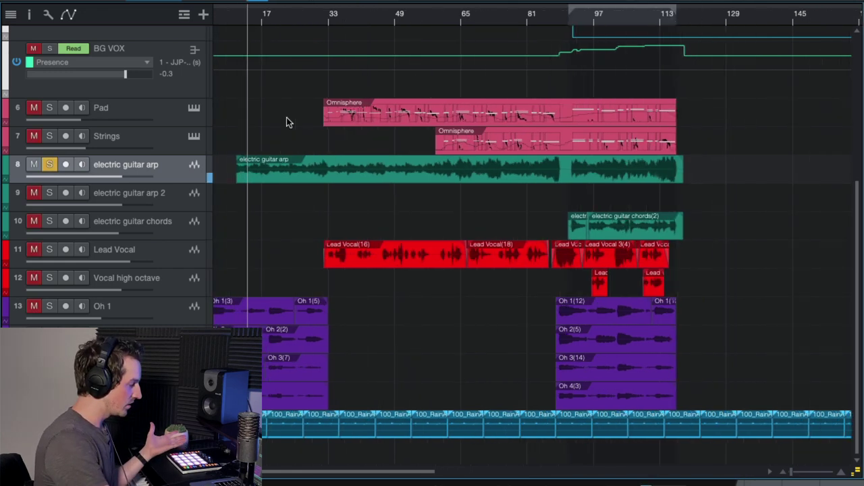
pyautogui.press('w')
pyautogui.press('s')
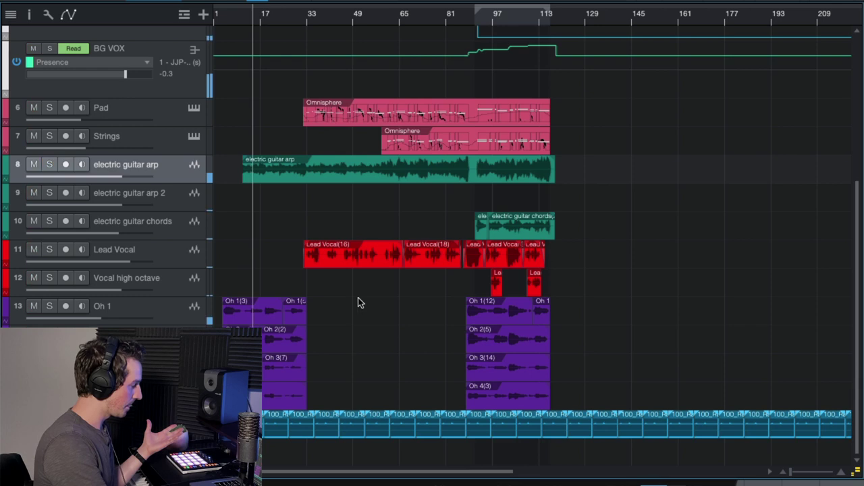
# - Play the song's intro from about bar 5 with all tracks audible
pyautogui.press('w')
pyautogui.press('e')
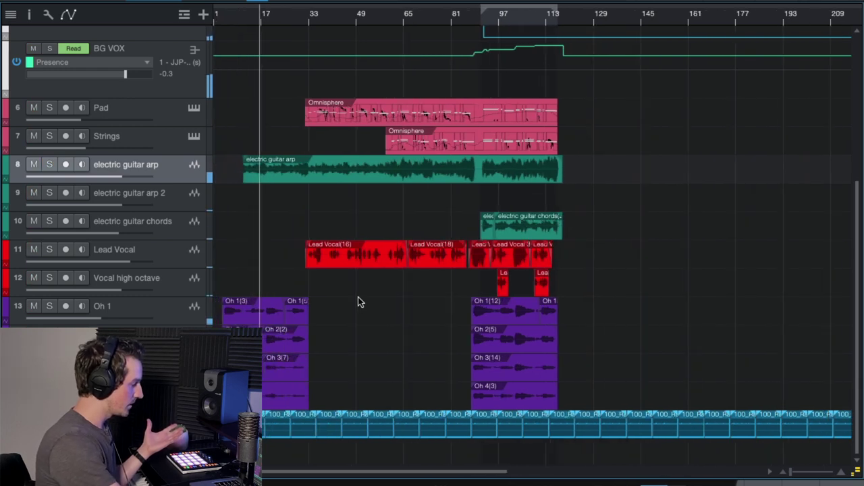
pyautogui.click(231, 3)
pyautogui.press('e')
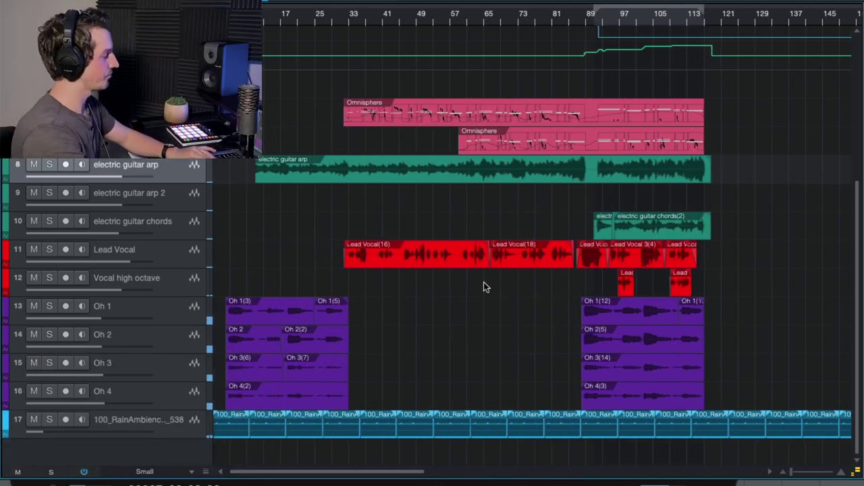
pyautogui.press('e')
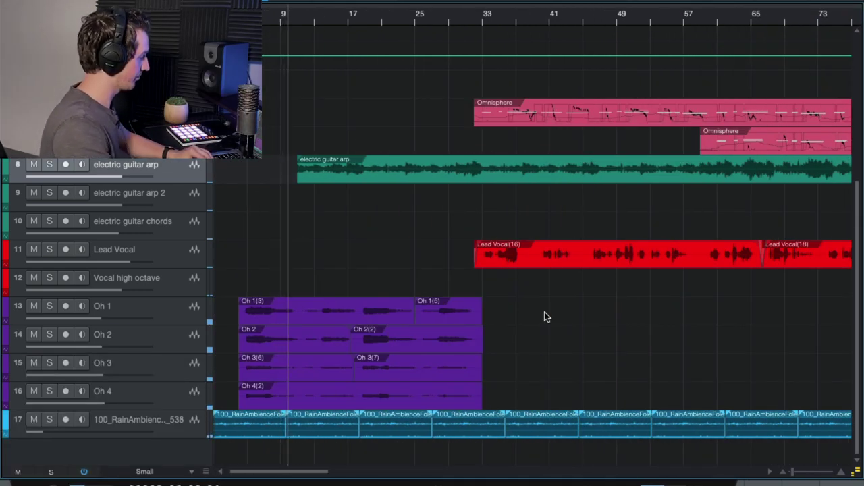
# - Solo the Oh 1 and Oh 2 tracks together, play their intro clips, and clear the solos
pyautogui.click(169, 395)
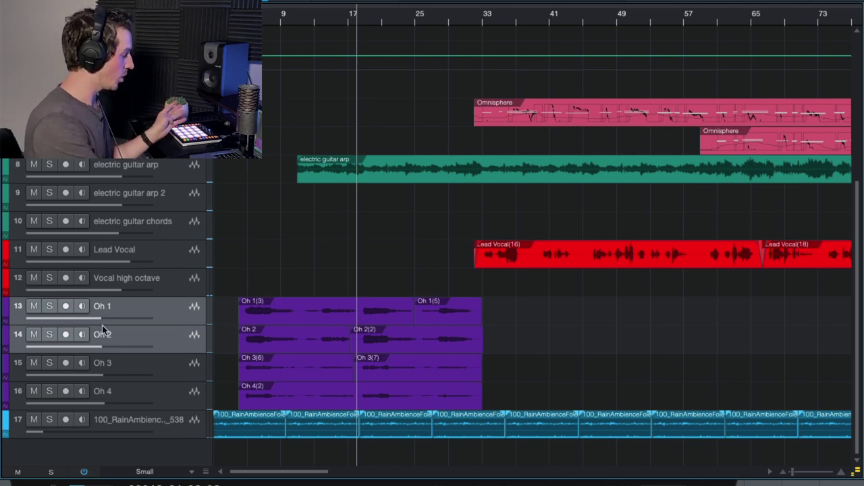
pyautogui.click(49, 306)
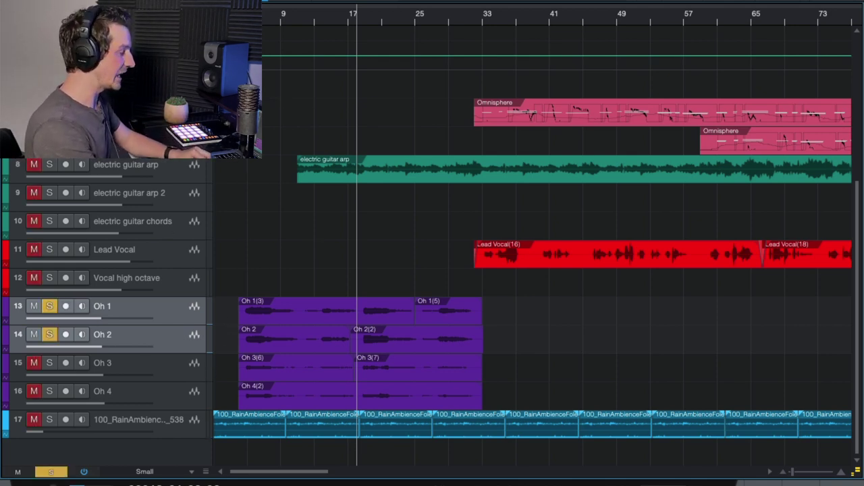
pyautogui.press('space')
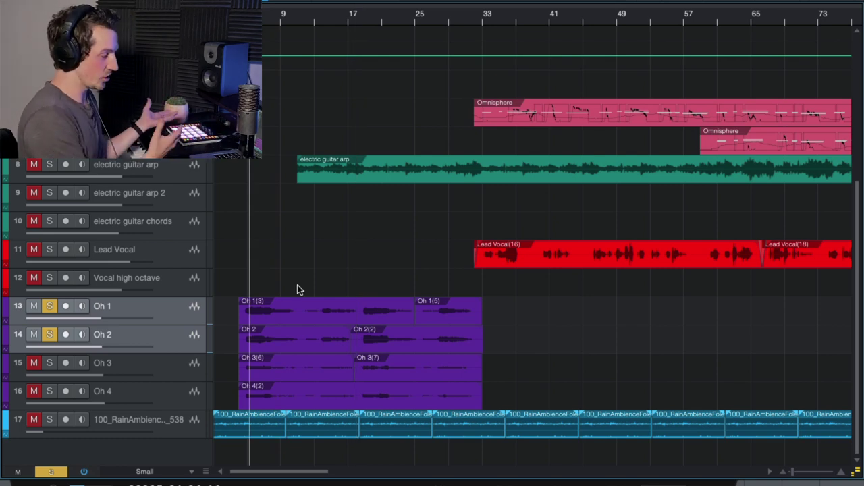
pyautogui.press('space')
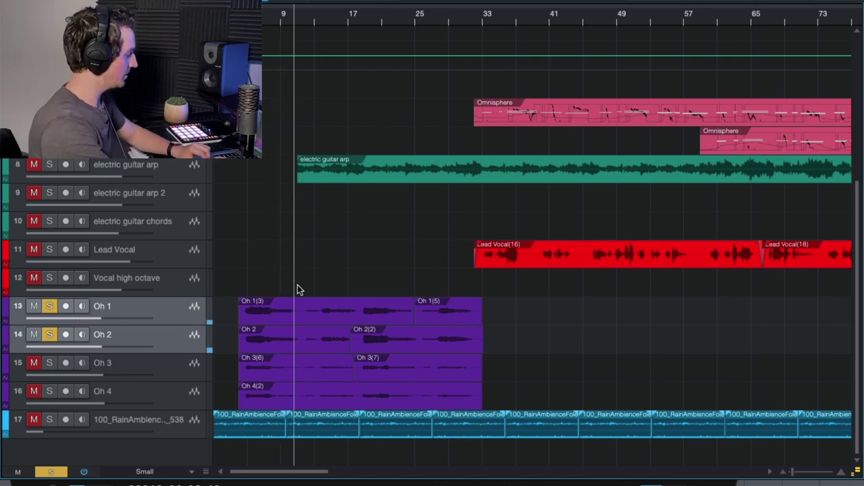
pyautogui.click(48, 473)
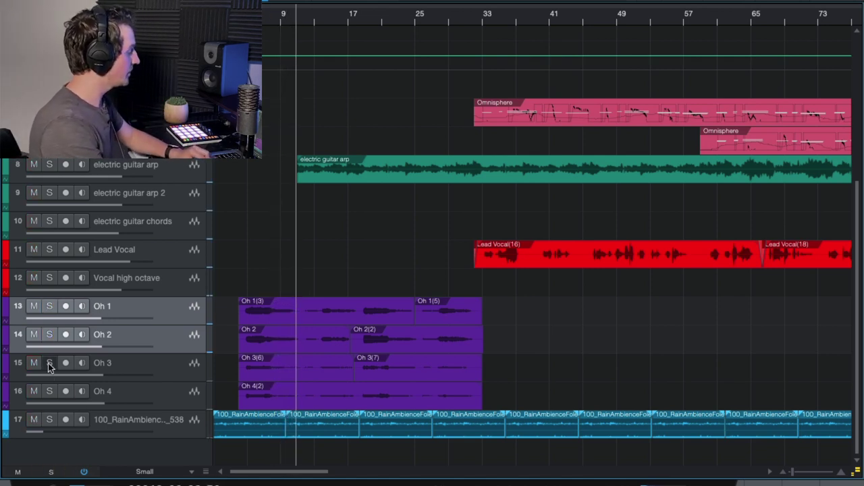
# - Solo the Oh 3 and Oh 4 tracks together, play their intro clips, and clear the solos
pyautogui.click(49, 363)
pyautogui.press('e')
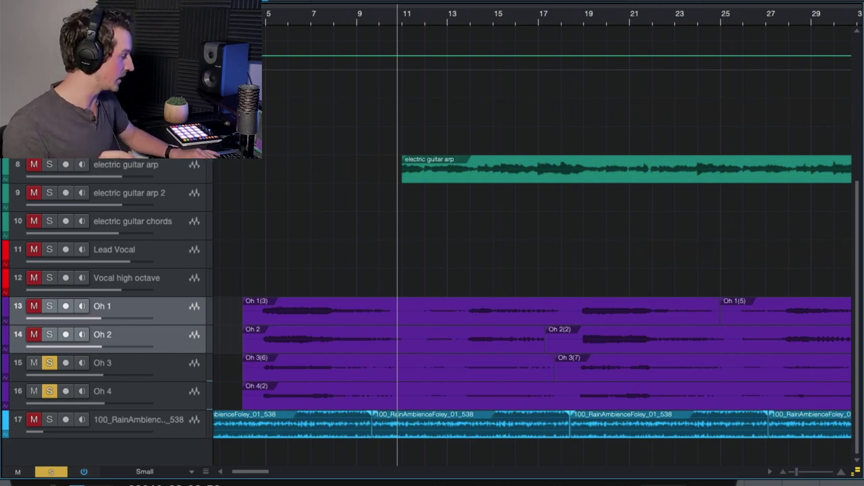
pyautogui.press('space')
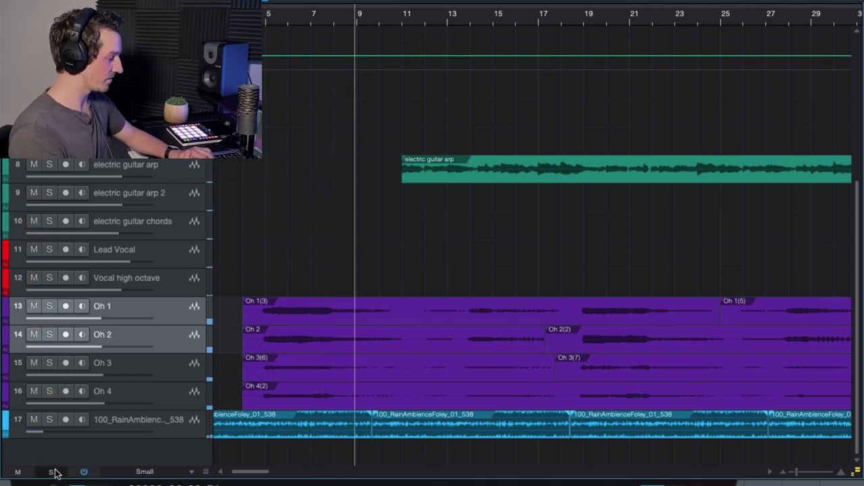
pyautogui.click(56, 472)
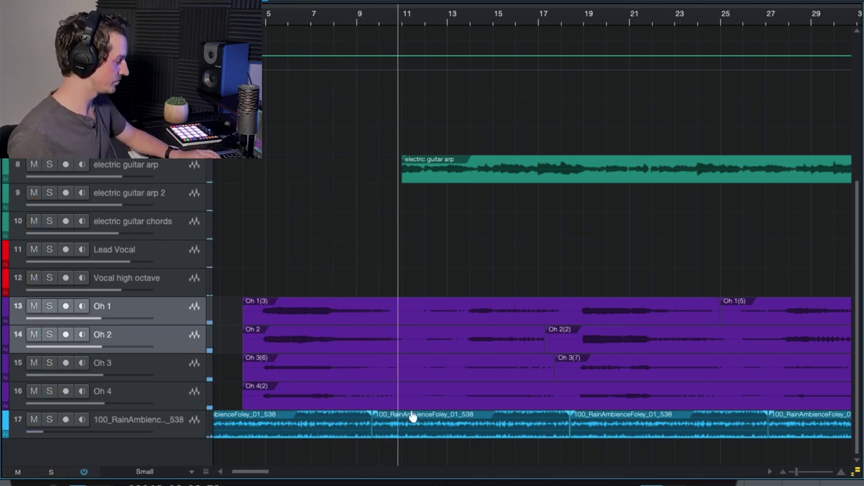
# - Listen to the Oh vocals and electric guitar arp together in the full mix up to about bar 23
pyautogui.scroll(2, 412, 417)
pyautogui.scroll(-2, 412, 417)
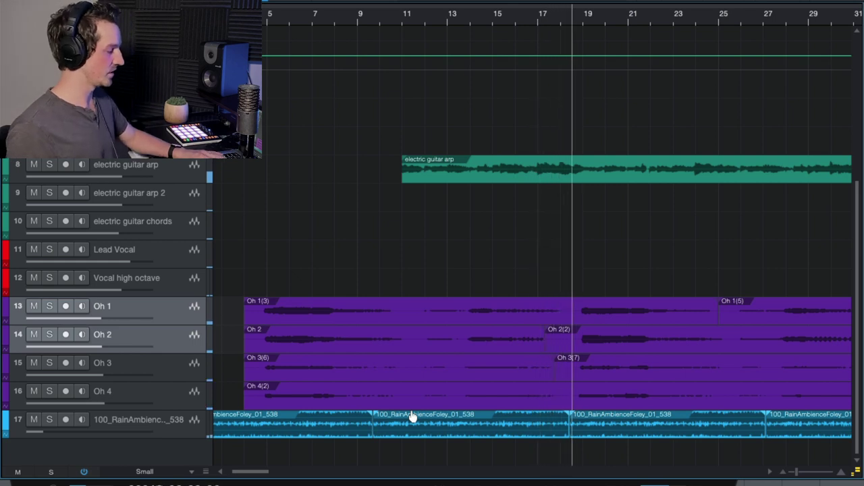
pyautogui.hscroll(2, 412, 417)
pyautogui.scroll(-3, 412, 417)
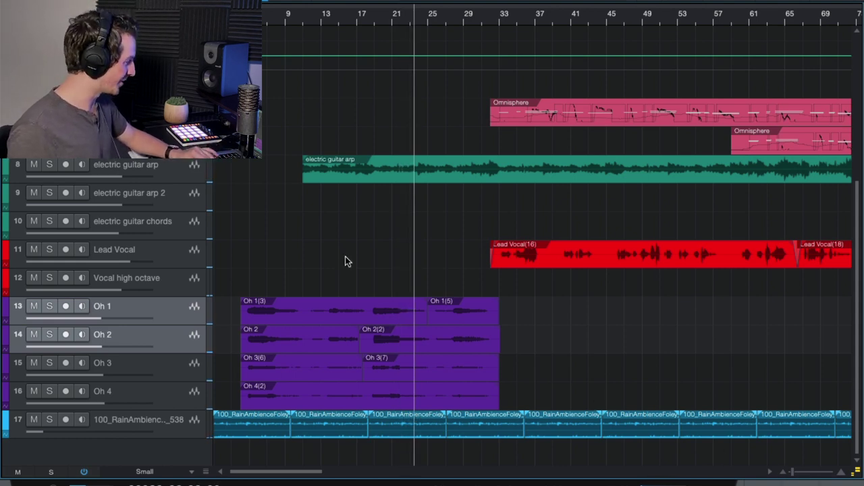
# - Show the mixer and select the four background vocal channels, Oh 1 through Oh 4
pyautogui.click(179, 173)
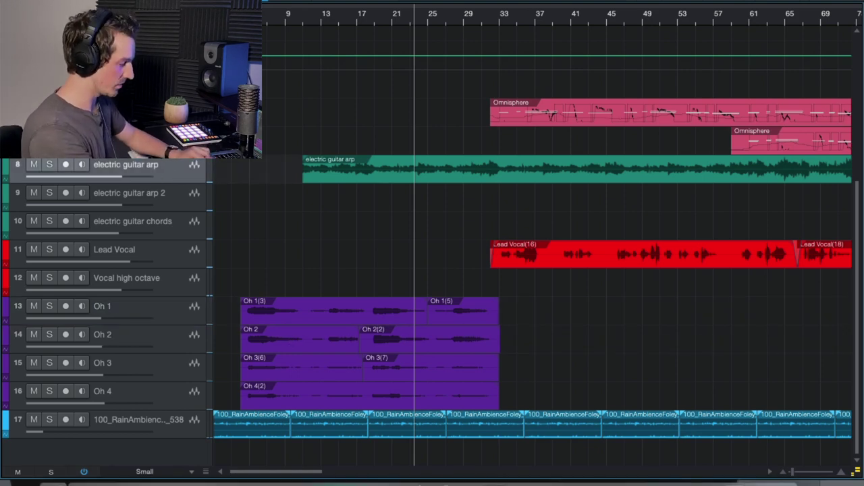
pyautogui.press('F3')
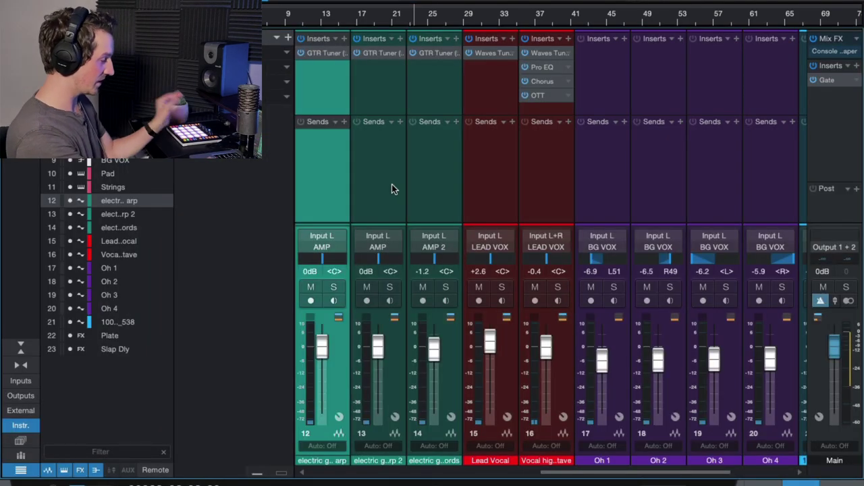
pyautogui.hscroll(3, 392, 185)
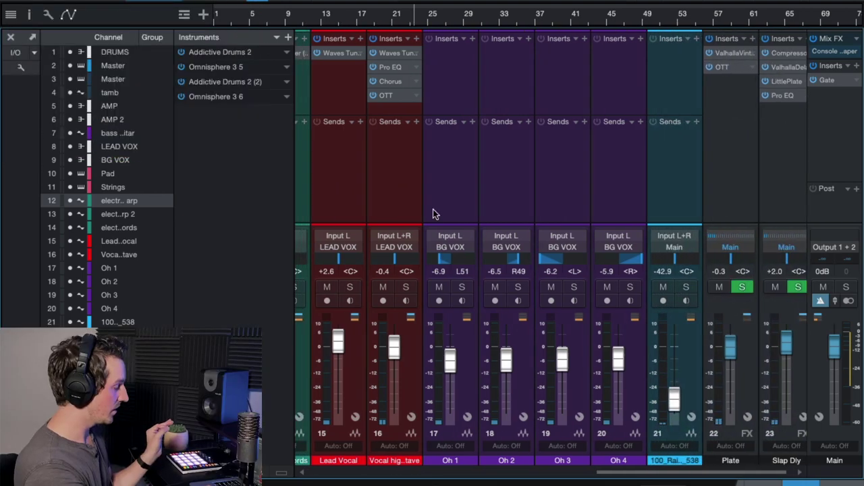
pyautogui.click(458, 189)
pyautogui.keyDown('shift'); pyautogui.click(627, 175); pyautogui.keyUp('shift')
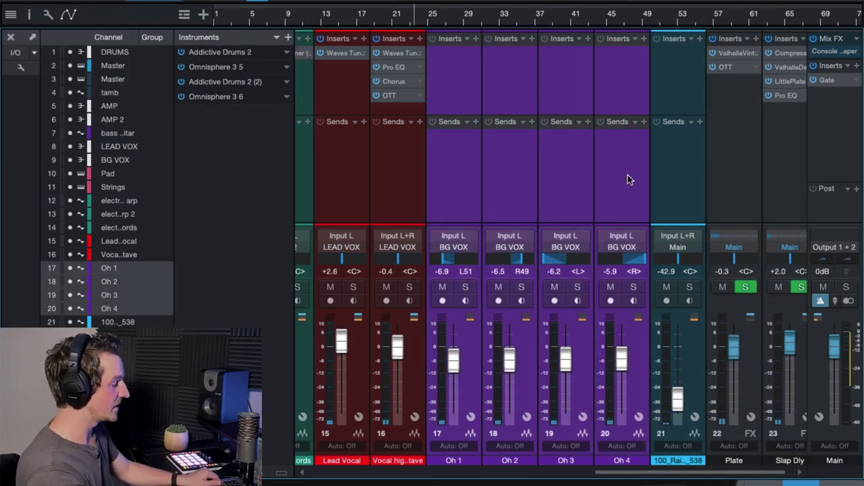
# - Examine the JJP-Vocals, Pro EQ and OTT inserts on the BG VOX bus and close their windows
pyautogui.hscroll(-2, 548, 176)
pyautogui.hscroll(-2, 556, 181)
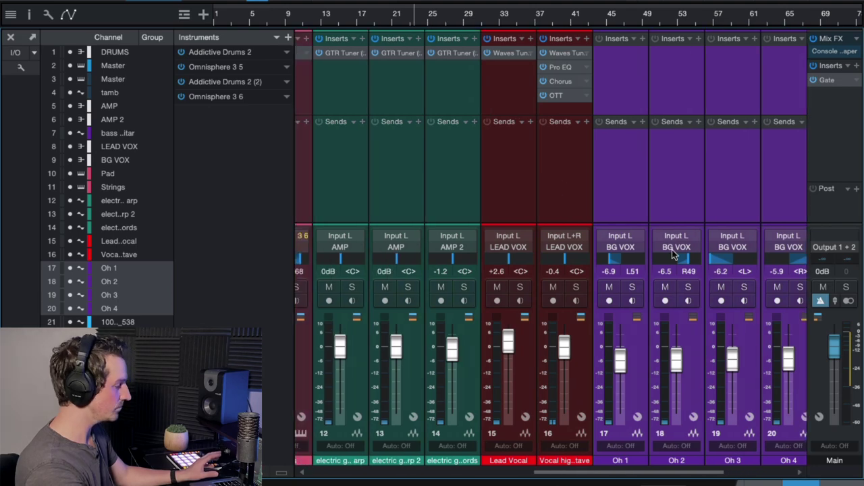
pyautogui.hscroll(-3, 620, 250)
pyautogui.hscroll(-1, 620, 250)
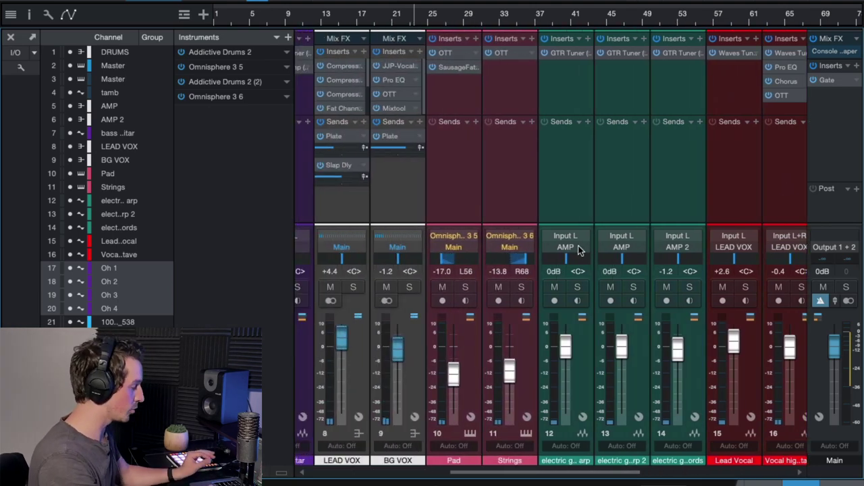
pyautogui.click(404, 179)
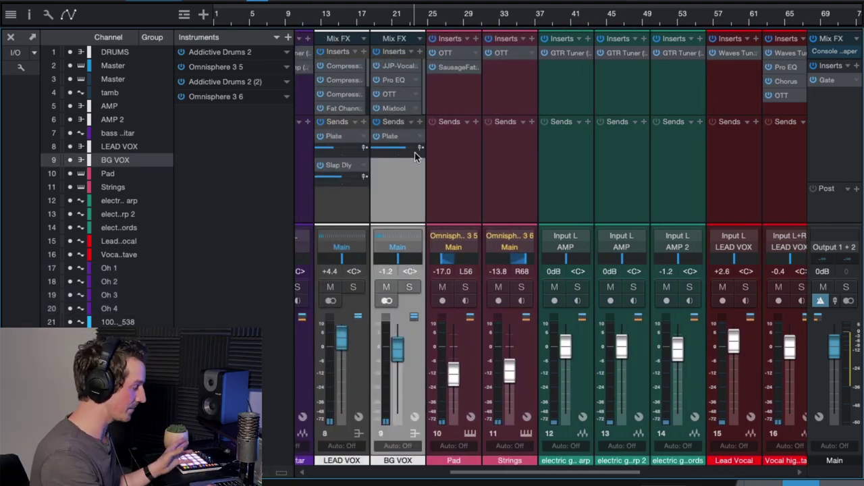
pyautogui.click(402, 69)
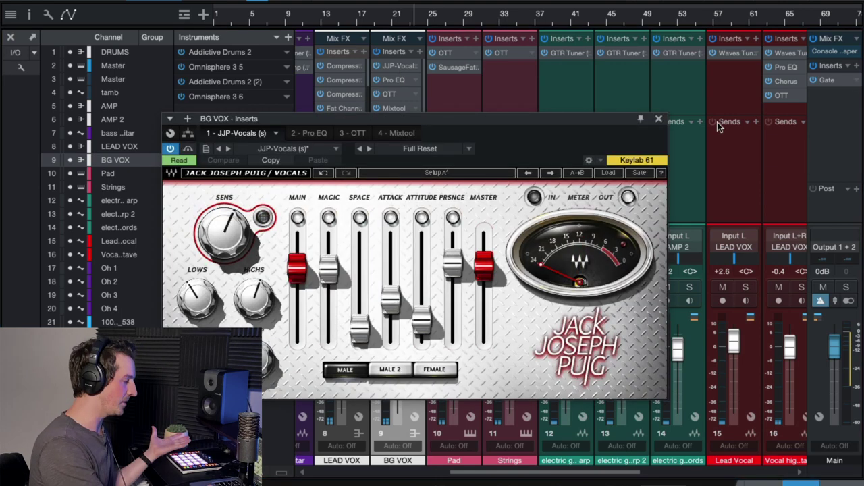
pyautogui.click(658, 120)
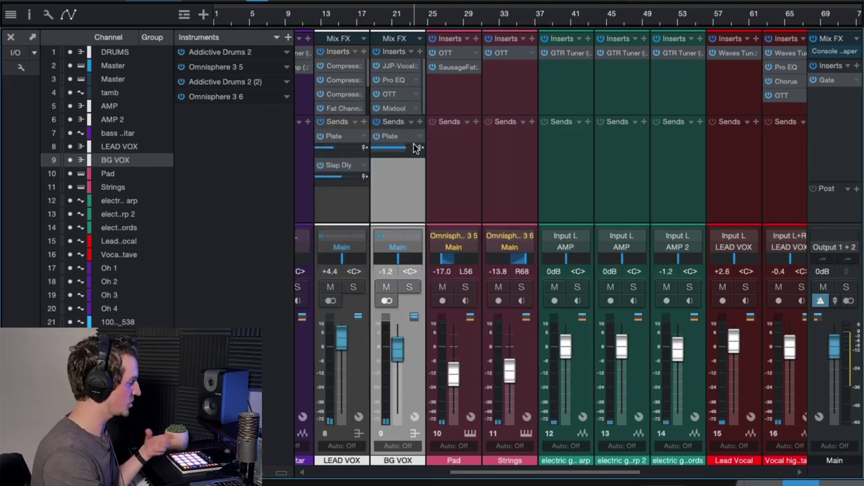
pyautogui.click(395, 81)
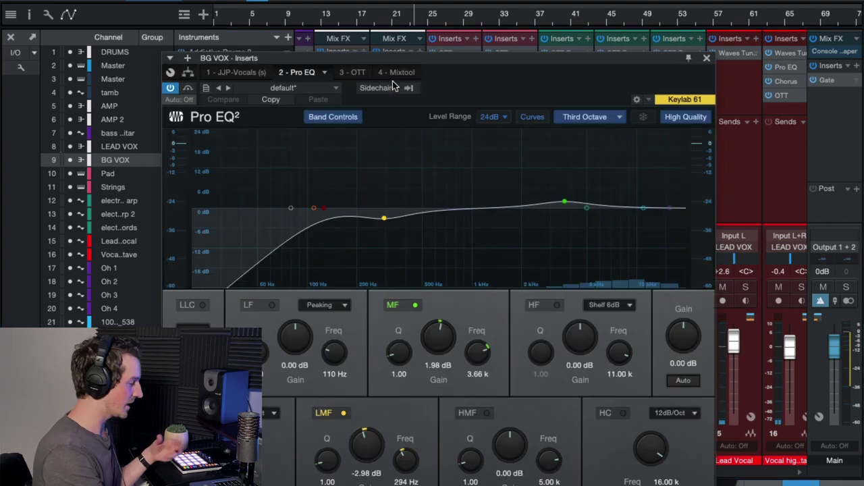
pyautogui.click(707, 59)
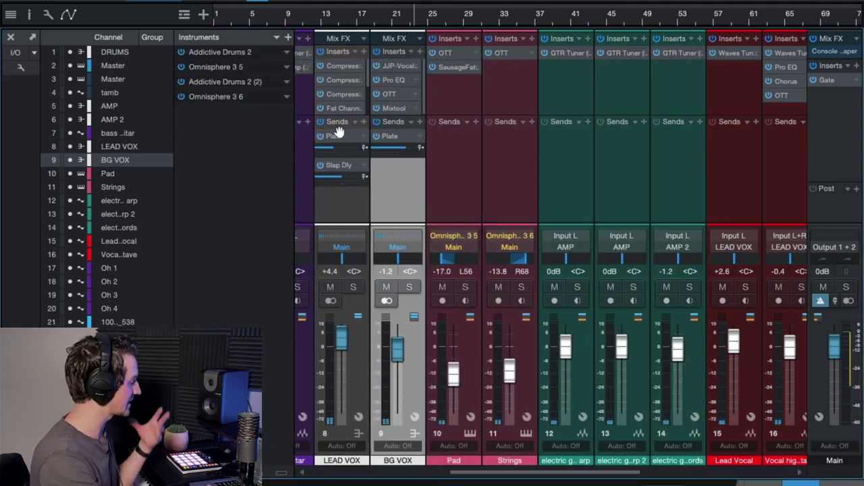
pyautogui.doubleClick(389, 95)
pyautogui.click(301, 46)
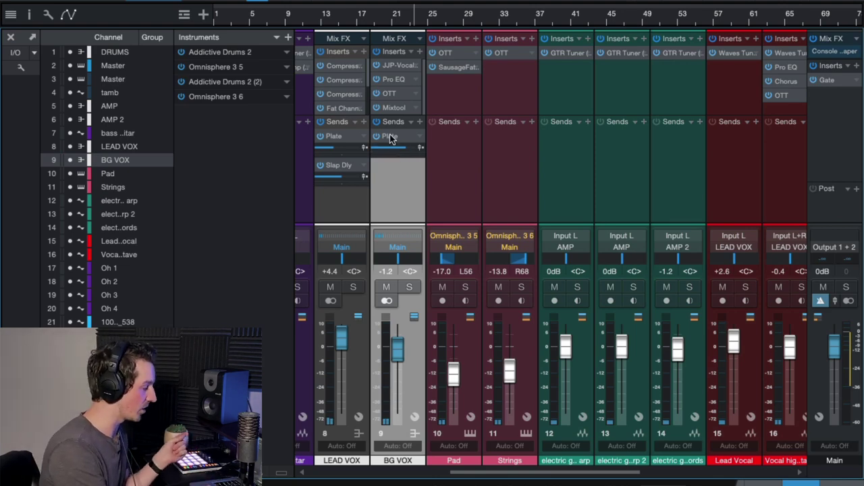
# - Examine the ValhallaVintageVerb settings on the Plate effects channel and close the plug-in window
pyautogui.hscroll(5, 494, 193)
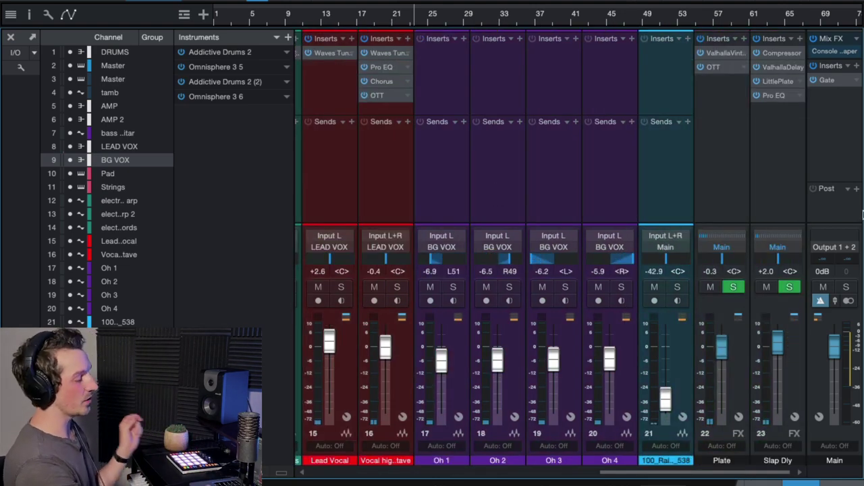
pyautogui.click(716, 171)
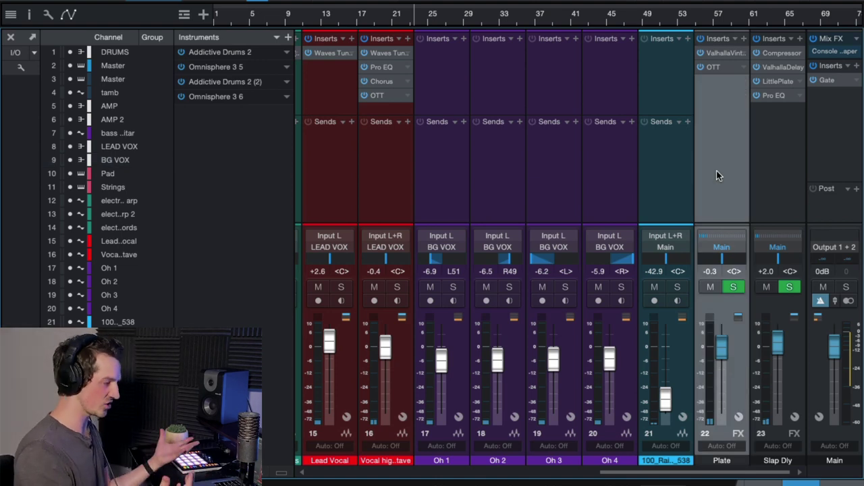
pyautogui.rightClick(716, 104)
pyautogui.click(718, 78)
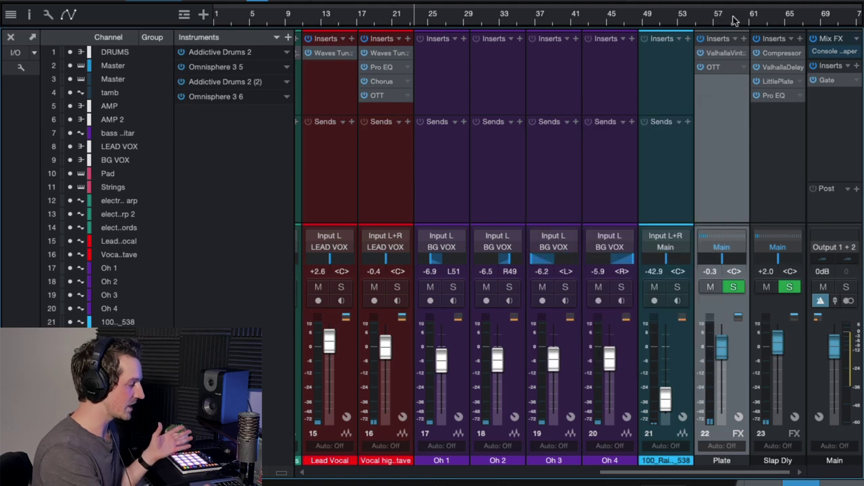
pyautogui.click(717, 54)
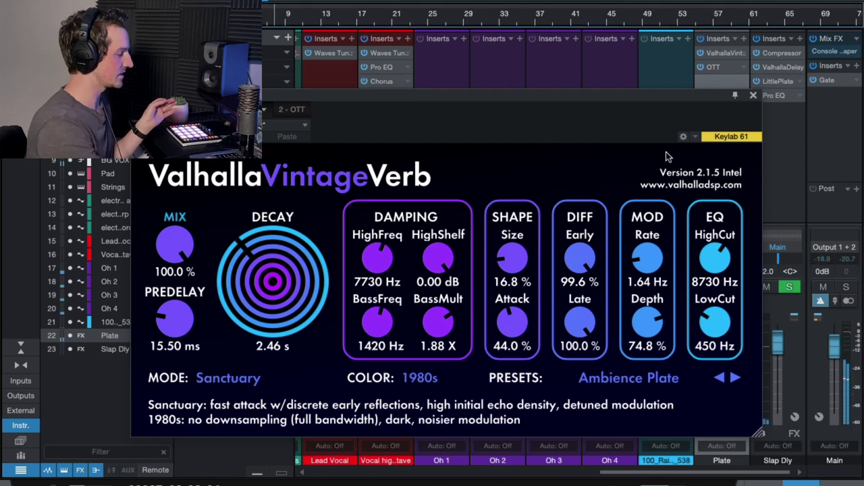
pyautogui.click(753, 95)
# - Try raising the Plate effects channel's volume to +10.0 dB, and undo the change
pyautogui.moveTo(722, 347); pyautogui.dragTo(718, 261)
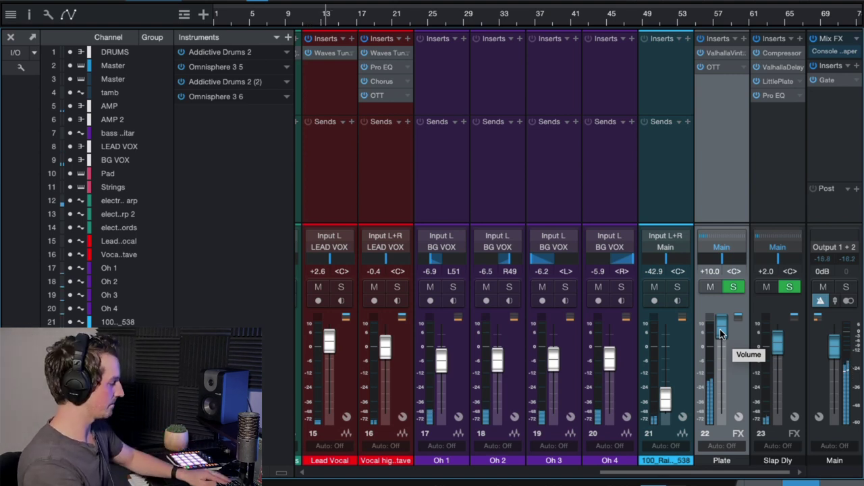
pyautogui.hotkey('ctrl', 'z')
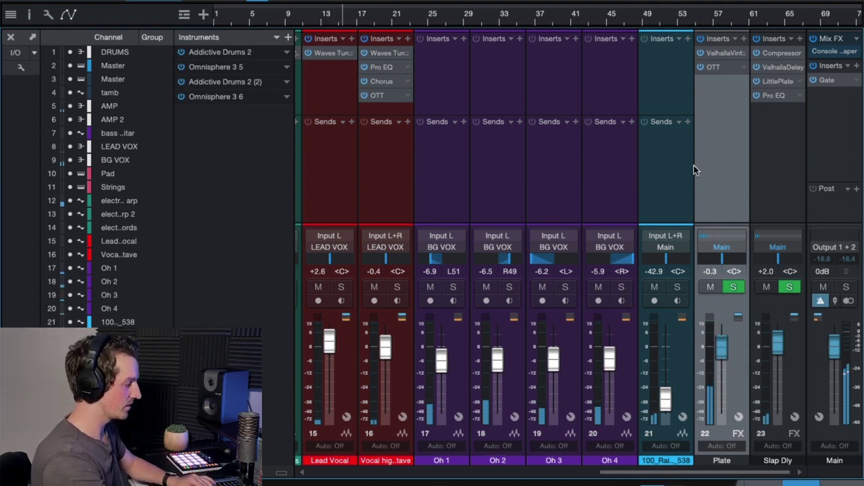
# - Examine the OTT insert on the Plate effects channel and close the plug-in window
pyautogui.click(714, 67)
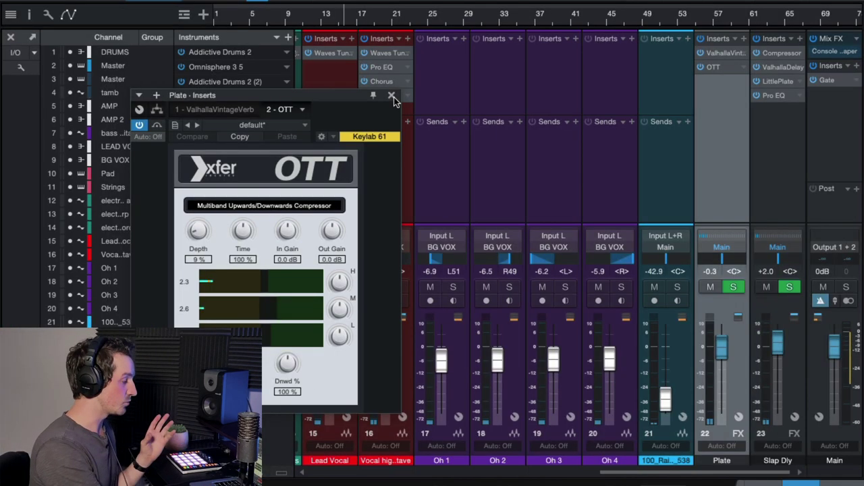
pyautogui.click(394, 95)
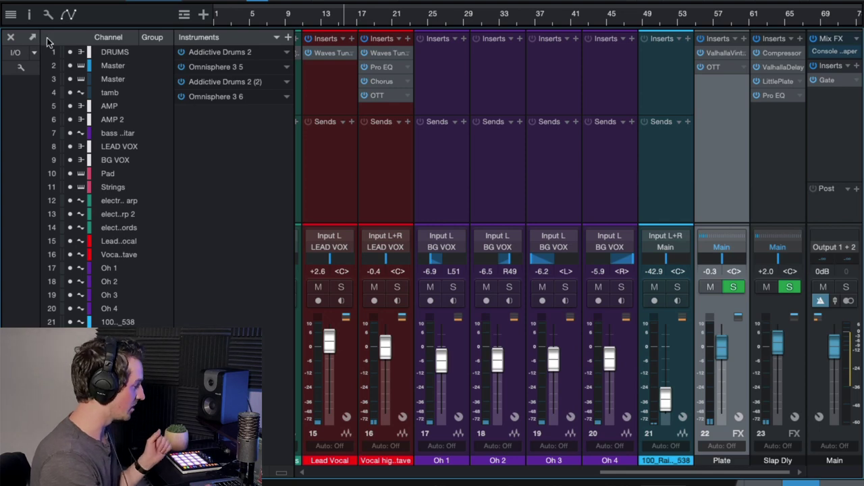
# - Hide the mixer, select the electric guitar arp track and play the song to hear the guitar part
pyautogui.click(10, 38)
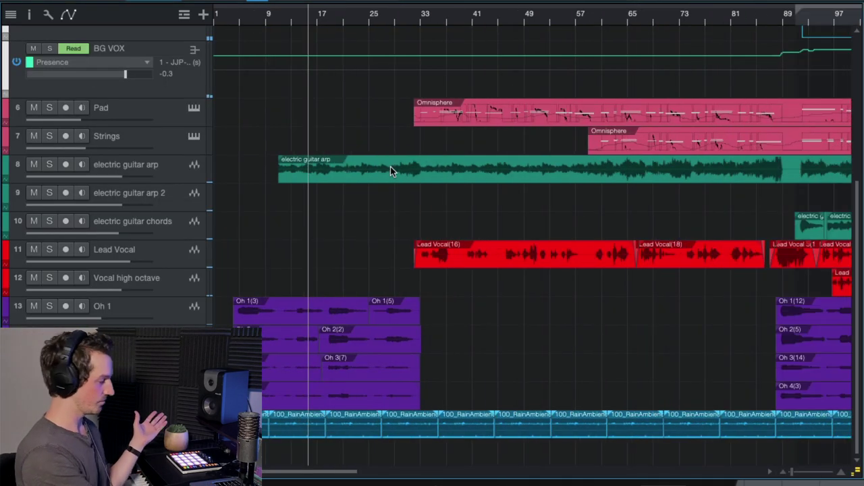
pyautogui.click(175, 174)
pyautogui.press('space')
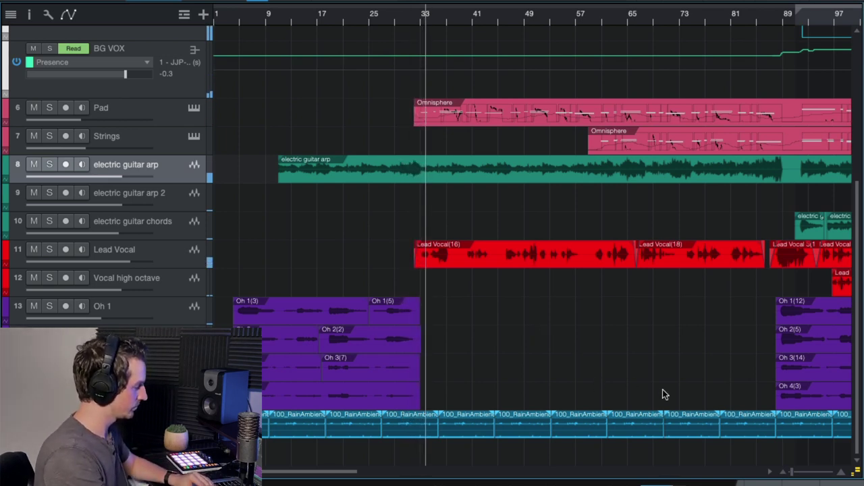
# - Show the mixer and select the AMP bus that the electric guitar arp channel feeds
pyautogui.press('F3')
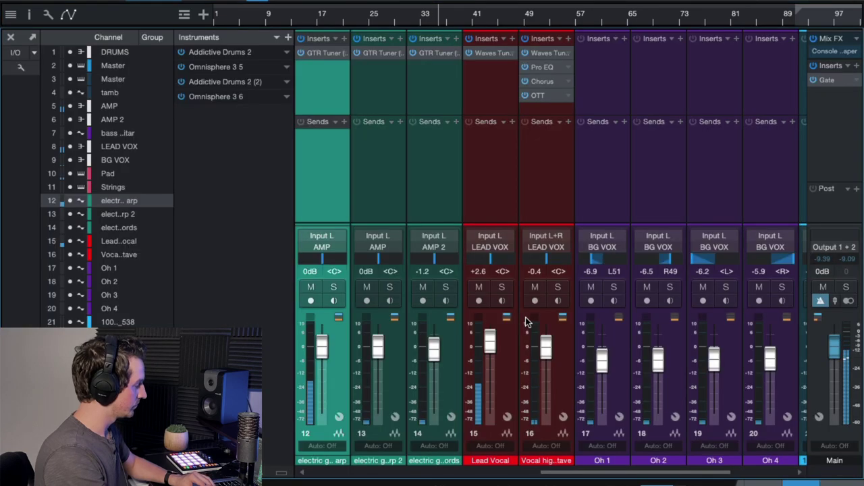
pyautogui.hscroll(-1, 424, 178)
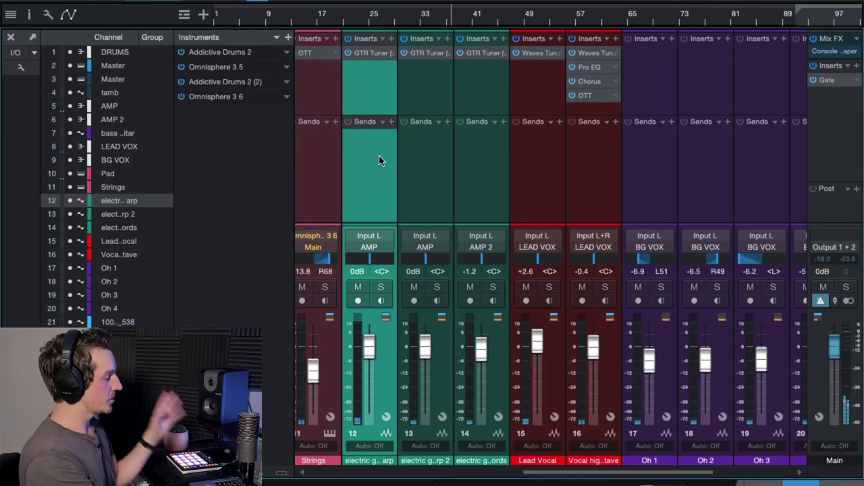
pyautogui.hscroll(-5, 370, 176)
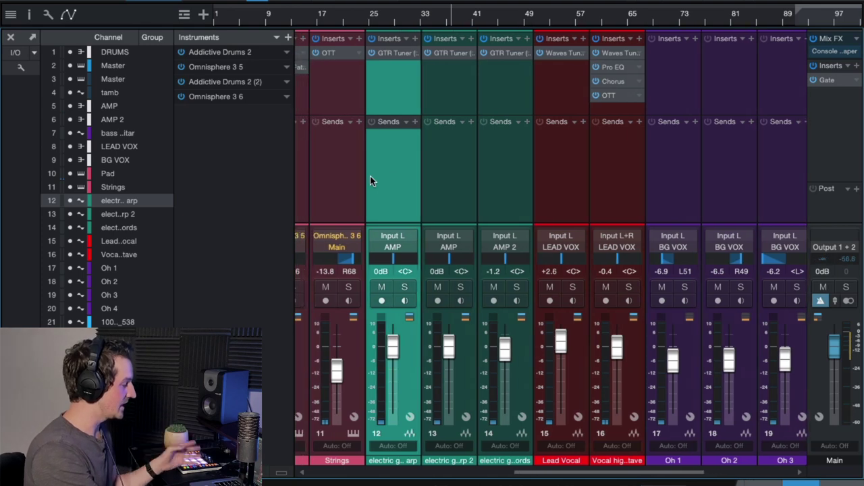
pyautogui.hscroll(-1, 405, 216)
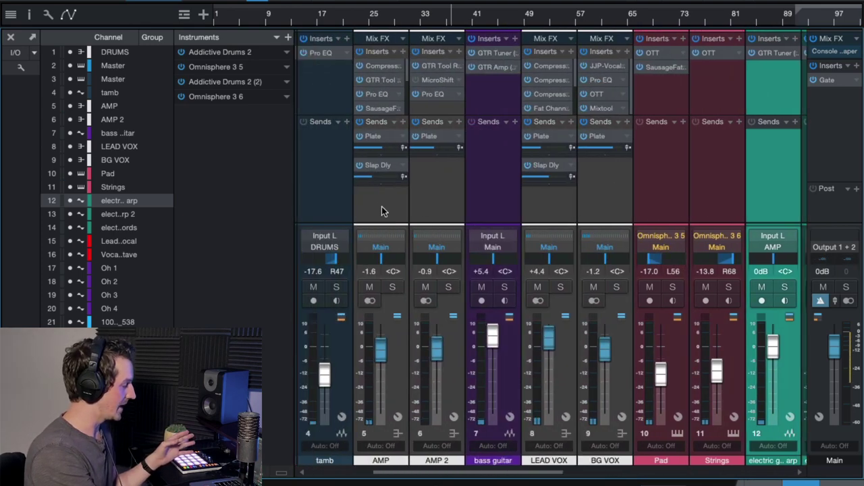
pyautogui.click(373, 205)
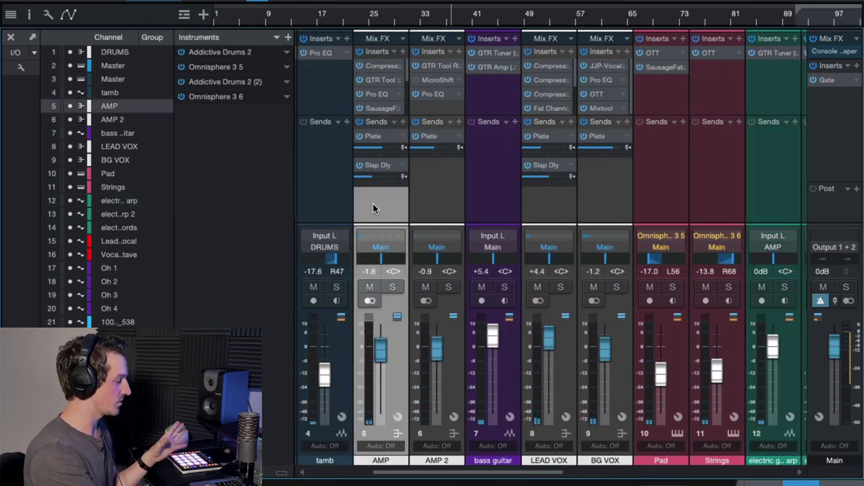
# - Examine the GTR Tool Rack insert on the AMP bus, viewing its preset list and returning to the stomp pedals
pyautogui.click(387, 82)
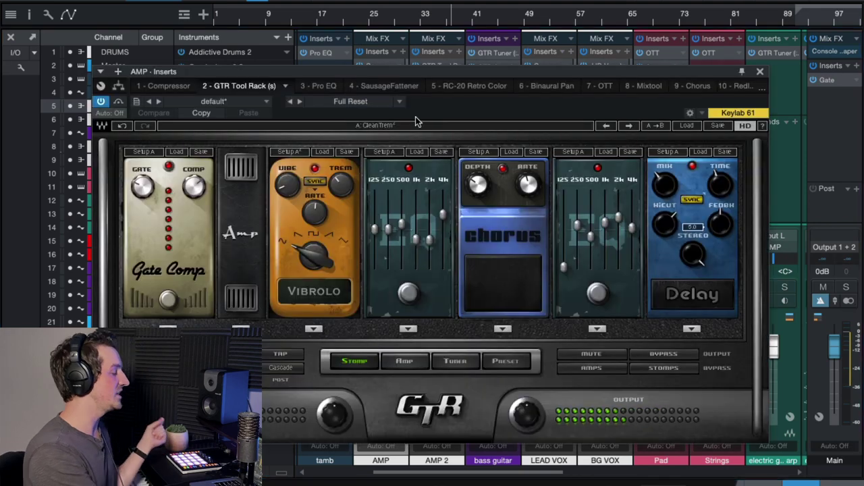
pyautogui.click(505, 361)
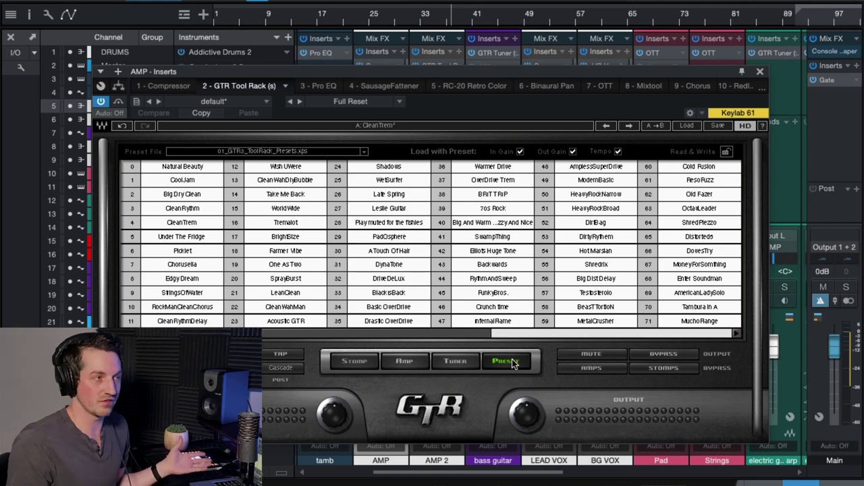
pyautogui.click(354, 362)
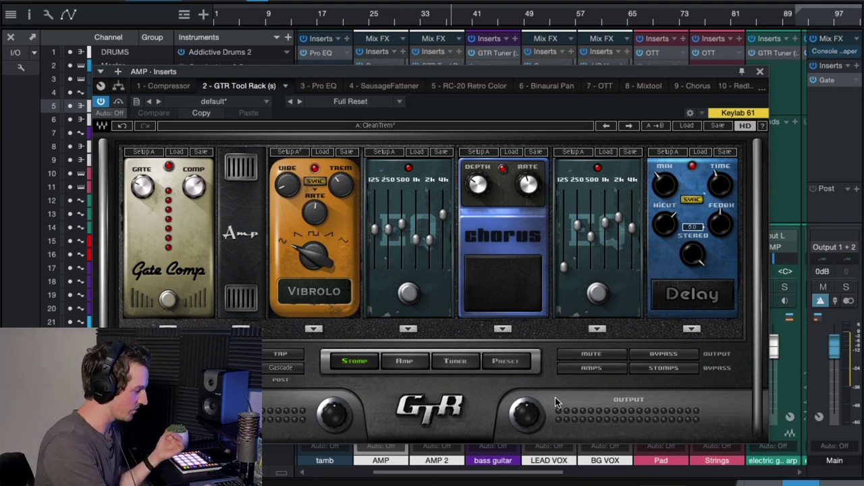
# - Compare the soloed guitar with and without GTR Tool Rack on the AMP bus, leaving the insert active
pyautogui.click(360, 77)
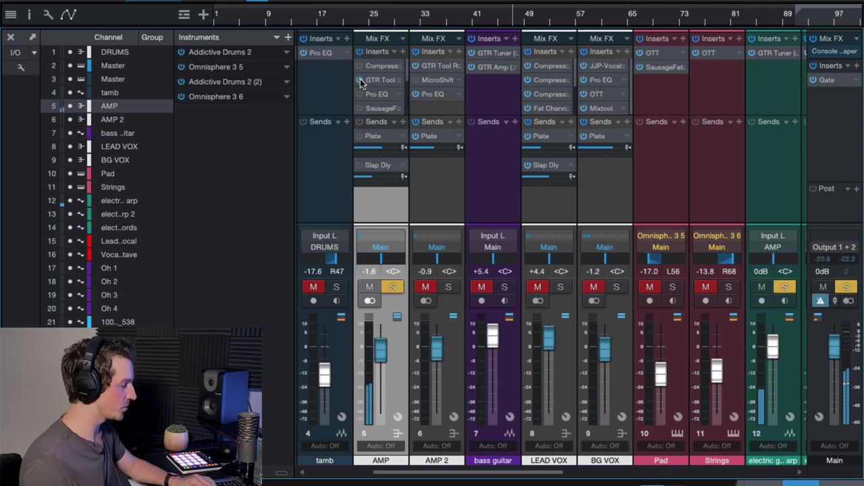
pyautogui.click(359, 79)
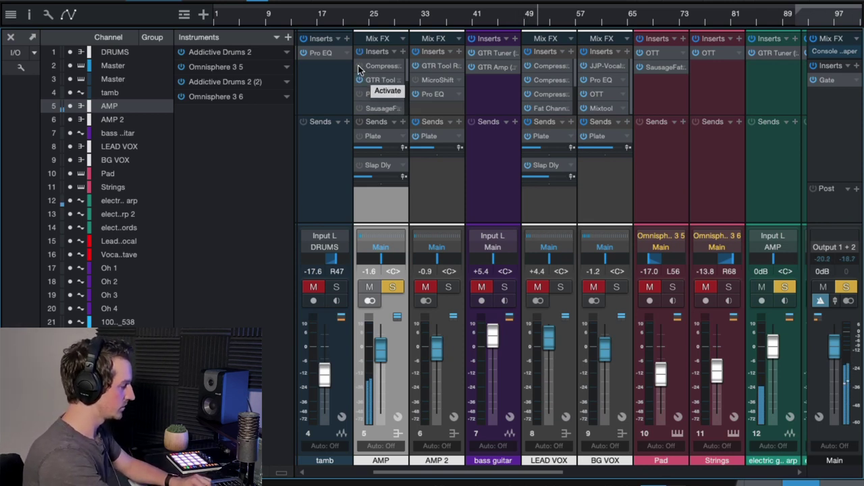
# - Activate the Compressor insert on the AMP bus, compare it on and off during playback, and close its window
pyautogui.click(373, 65)
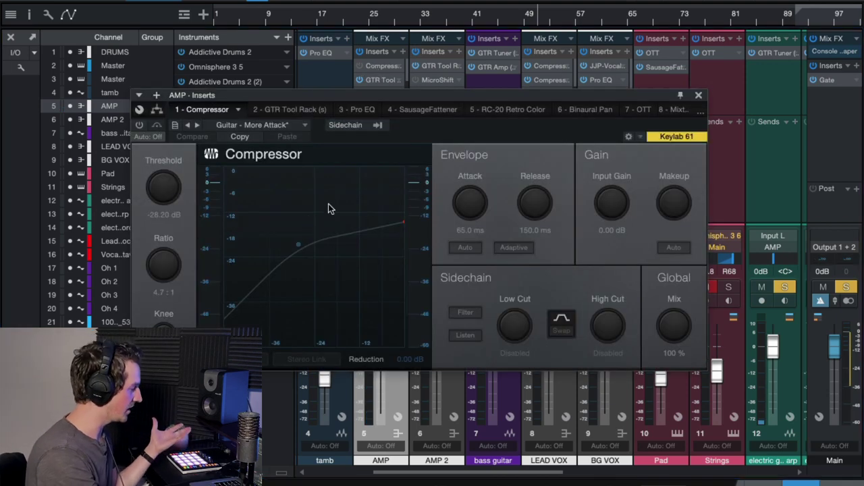
pyautogui.click(138, 126)
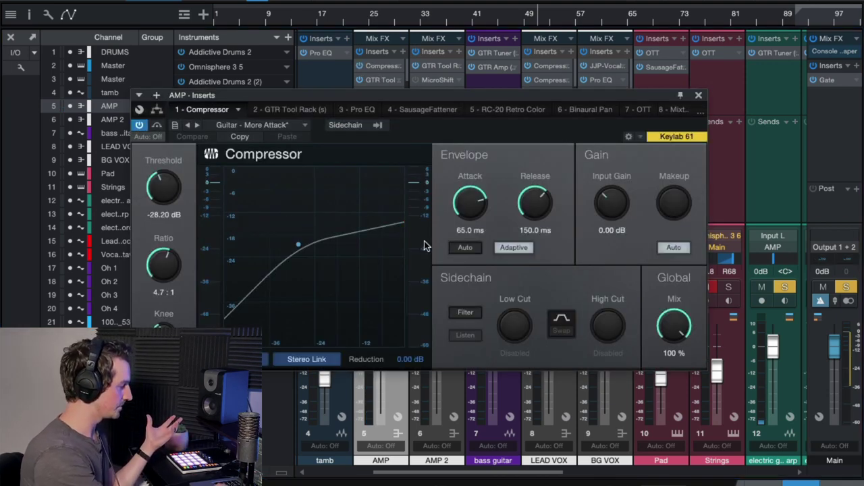
pyautogui.press('space')
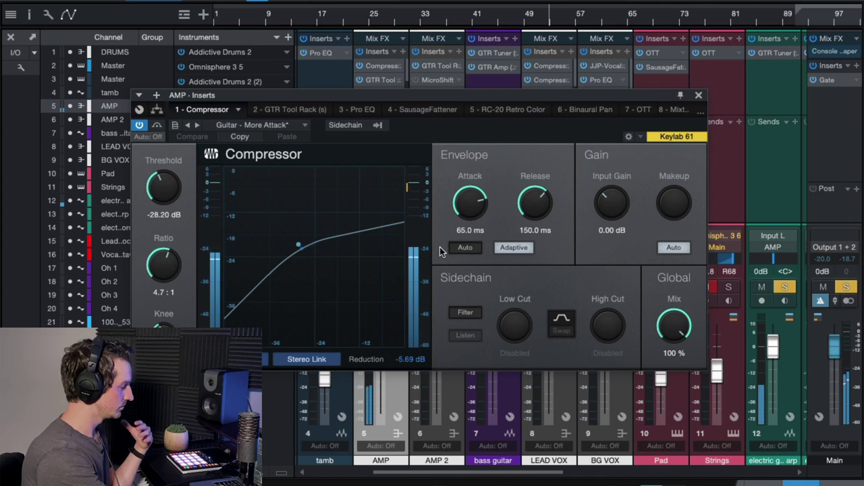
pyautogui.click(140, 126)
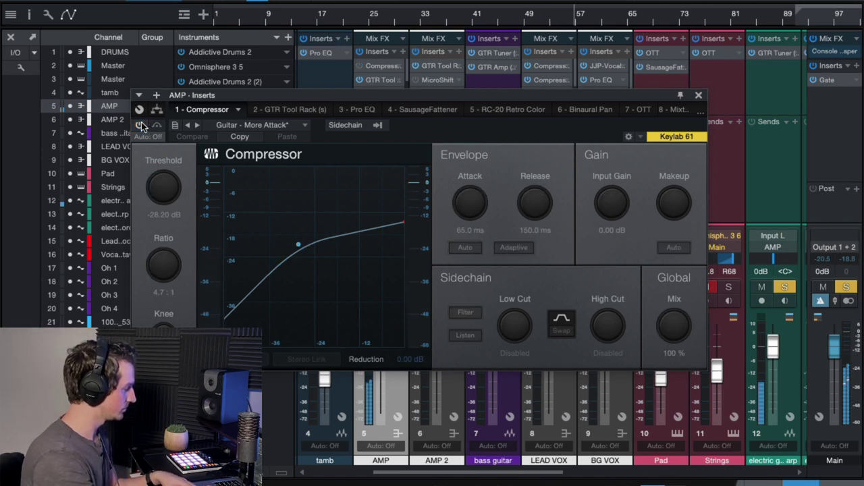
pyautogui.click(139, 126)
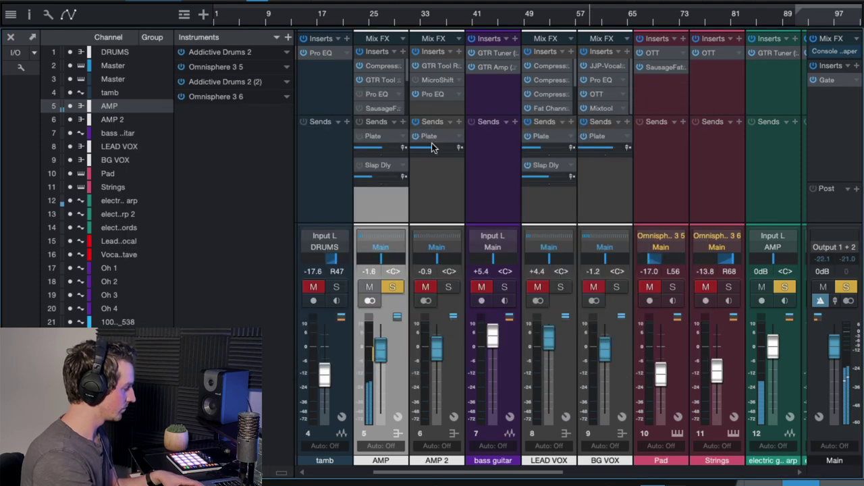
pyautogui.click(699, 95)
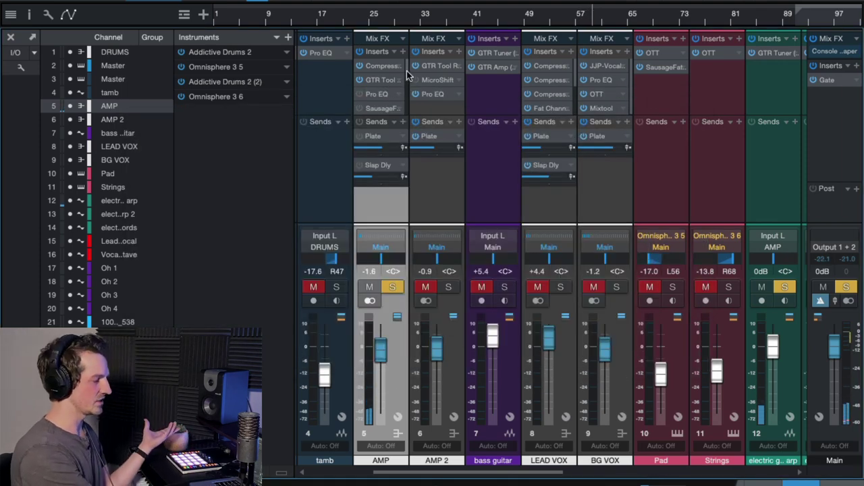
# - Activate the AMP bus's Pro EQ insert, examine its curve and close the plug-in window
pyautogui.click(375, 94)
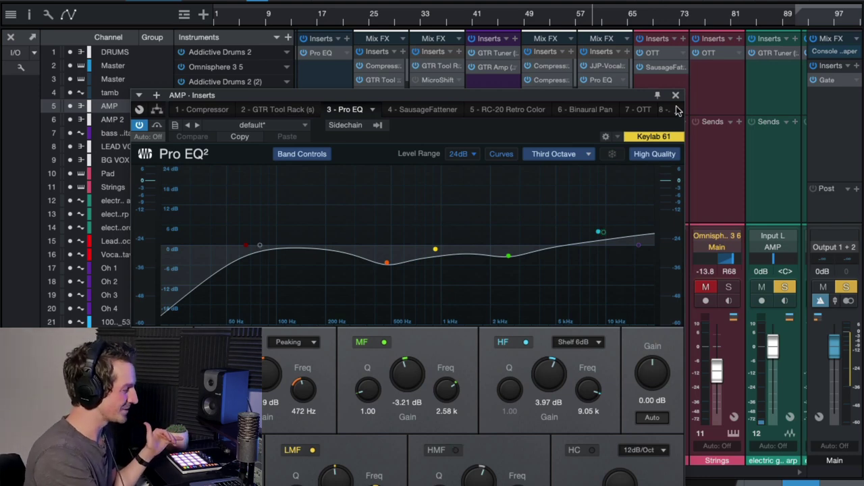
pyautogui.click(676, 94)
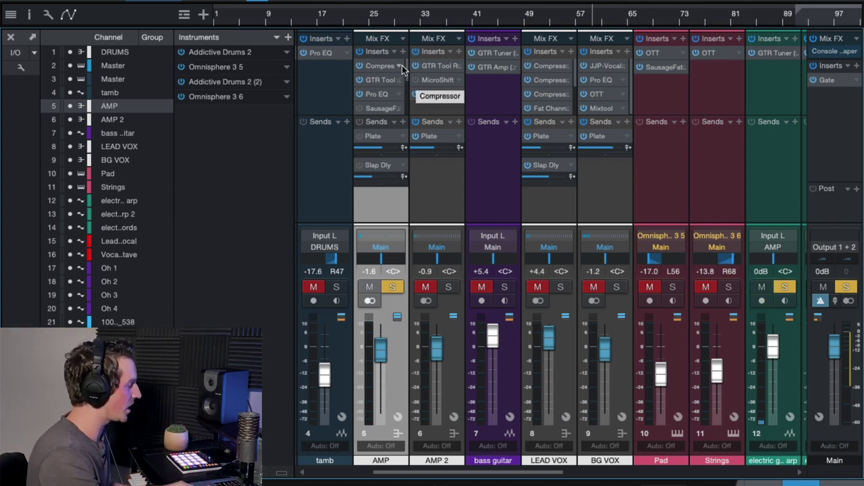
# - Activate the SausageFattener insert on the AMP bus, examine its Fatness and Color settings, and close its window
pyautogui.press('Delete')
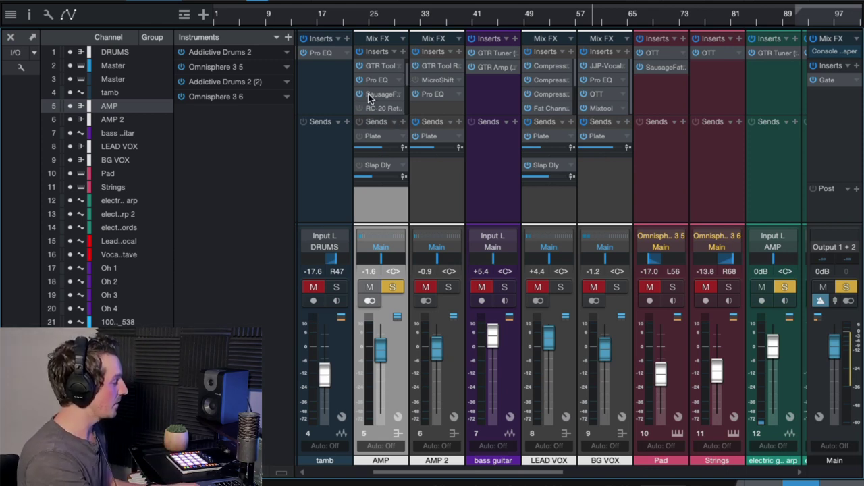
pyautogui.scroll(-1, 408, 81)
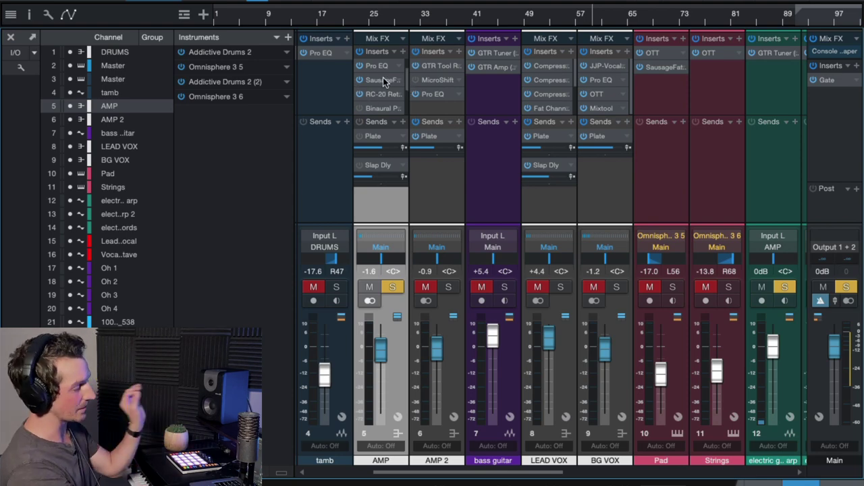
pyautogui.click(380, 81)
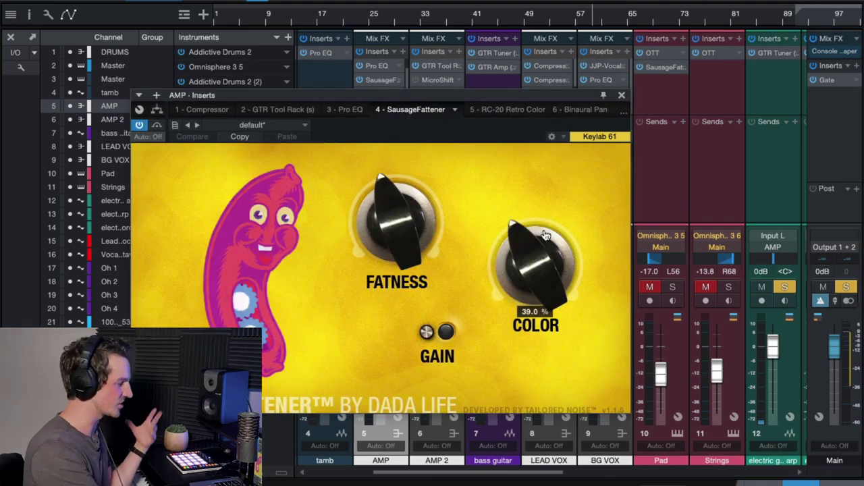
pyautogui.moveTo(392, 216)
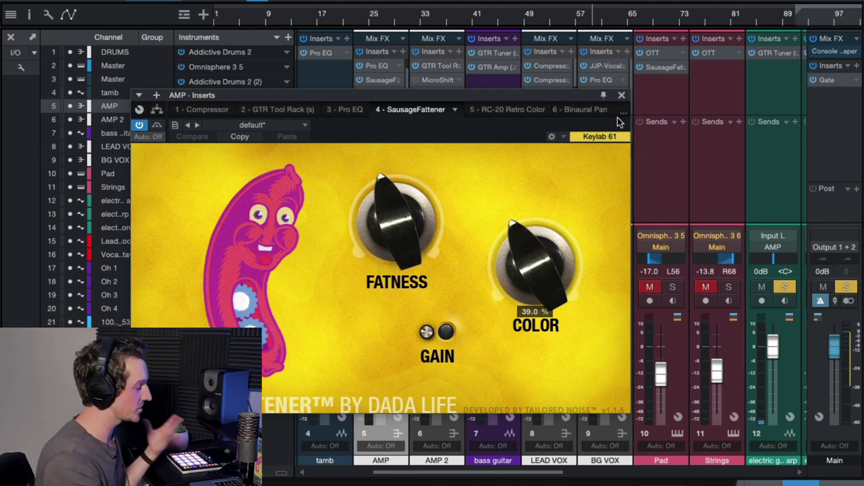
pyautogui.click(622, 98)
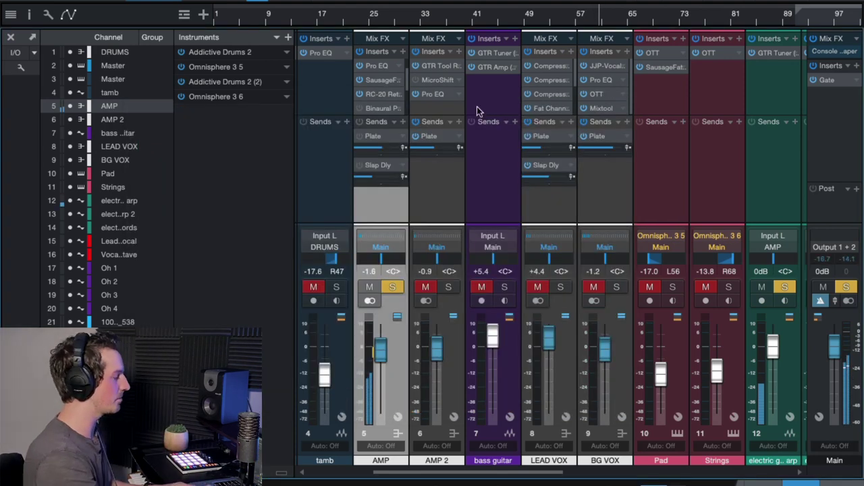
# - Audition the guitar with the AMP bus's RC-20 Retro Color insert active, examine its settings and close its window
pyautogui.scroll(-1, 406, 83)
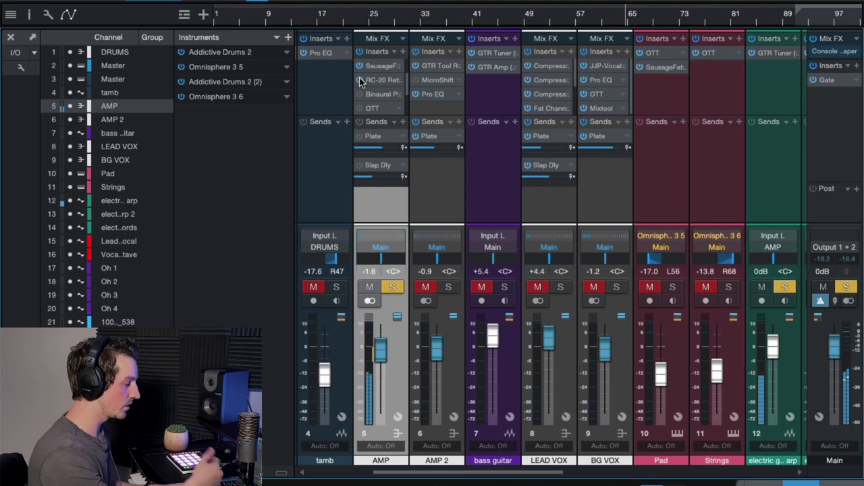
pyautogui.click(376, 83)
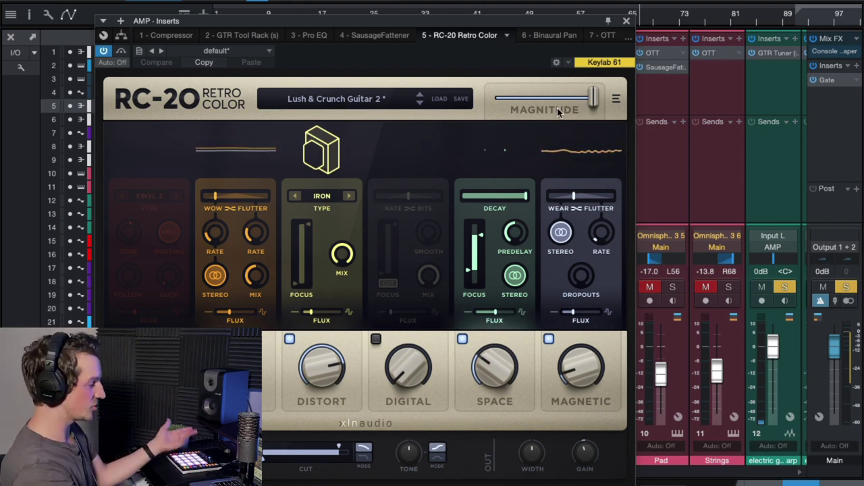
pyautogui.click(626, 21)
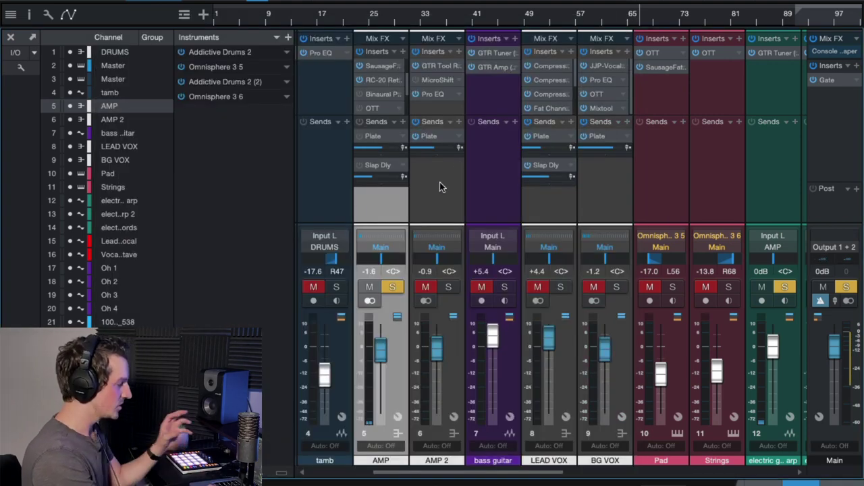
# - Activate the Binaural Pan insert on the AMP bus, compare it on and off during playback, and close its window
pyautogui.click(378, 94)
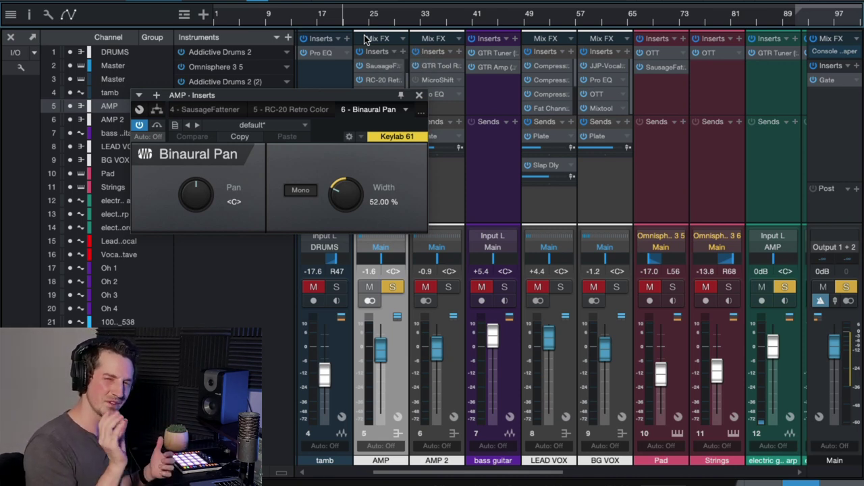
pyautogui.press('space')
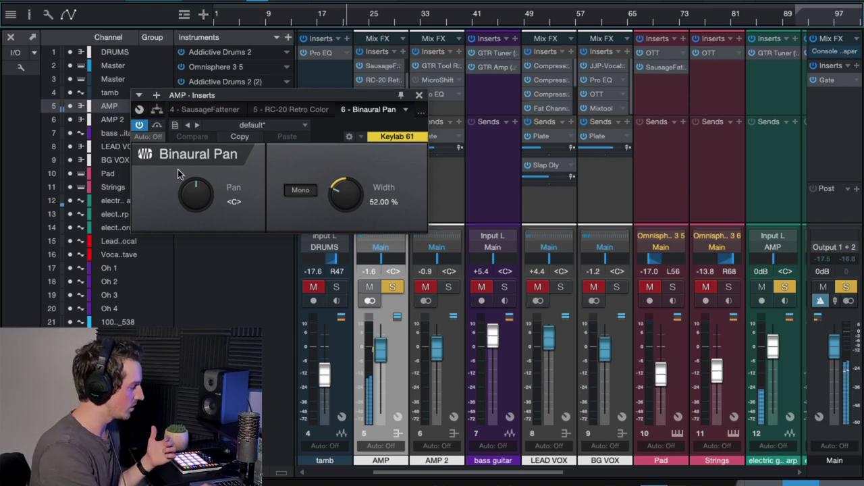
pyautogui.click(141, 125)
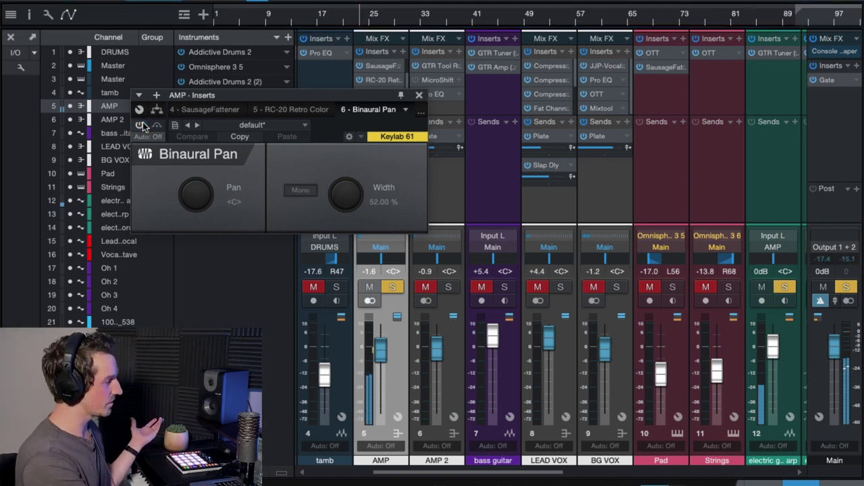
pyautogui.click(141, 125)
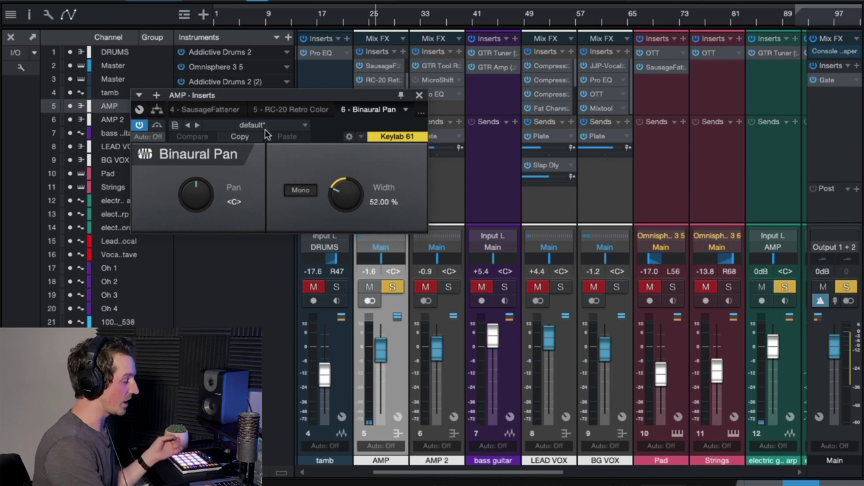
pyautogui.click(419, 95)
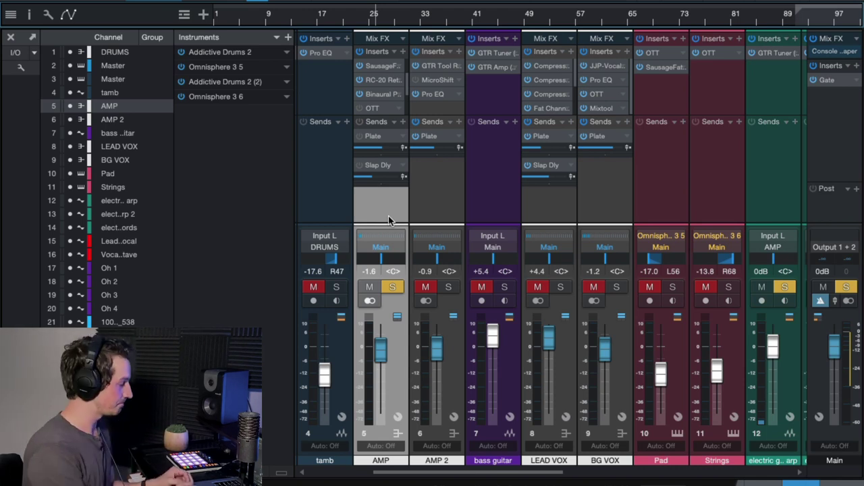
# - Activate the AMP bus's OTT insert, examine its Depth and band settings, and close its window
pyautogui.scroll(-1, 408, 92)
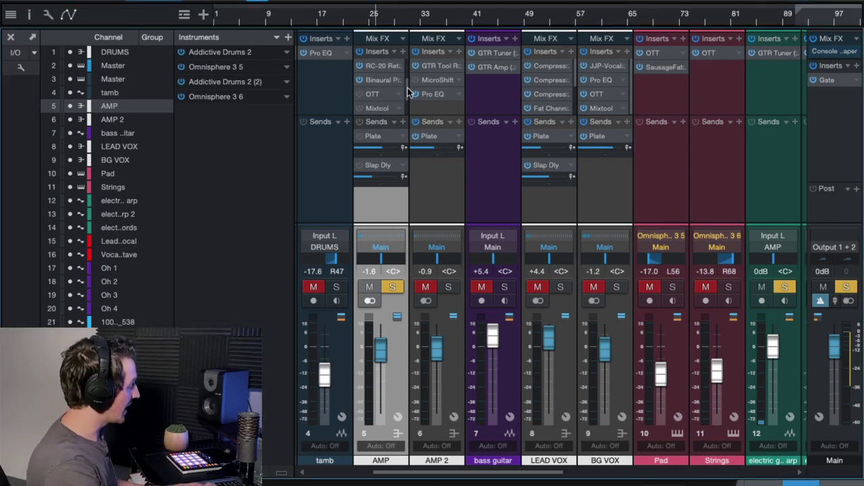
pyautogui.doubleClick(372, 94)
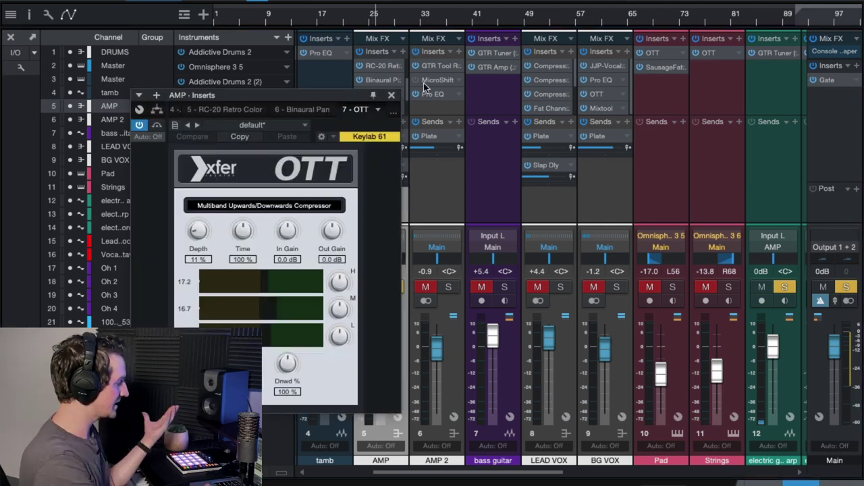
pyautogui.click(391, 96)
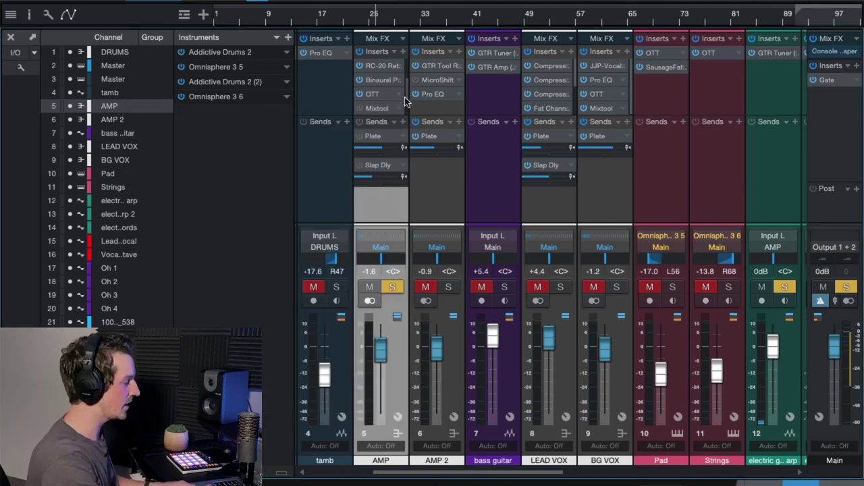
# - Activate the Mixtool insert on the AMP bus
pyautogui.scroll(-2, 404, 102)
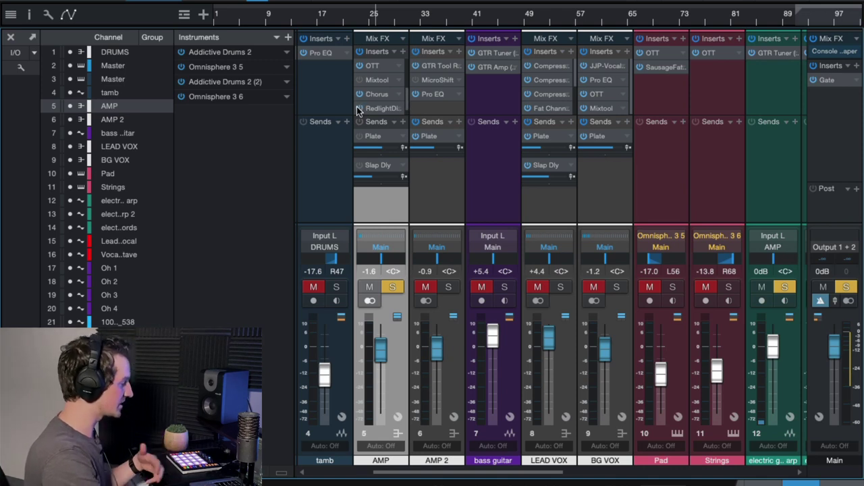
pyautogui.click(362, 80)
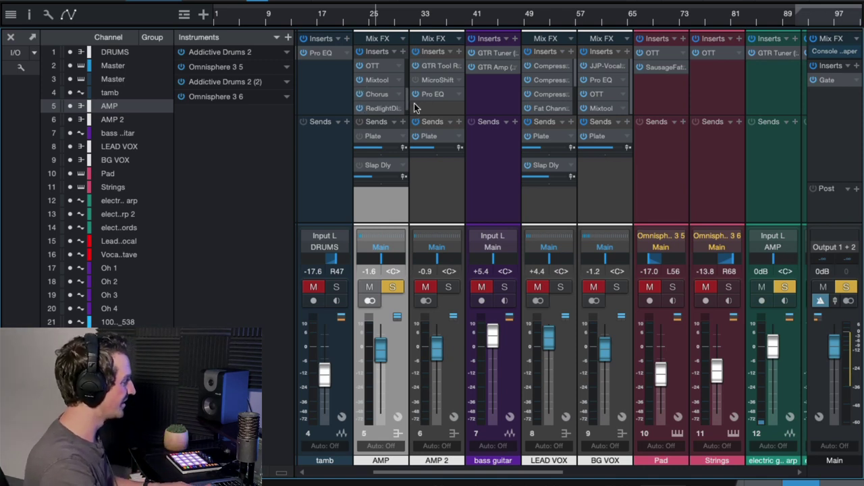
pyautogui.scroll(-1, 404, 111)
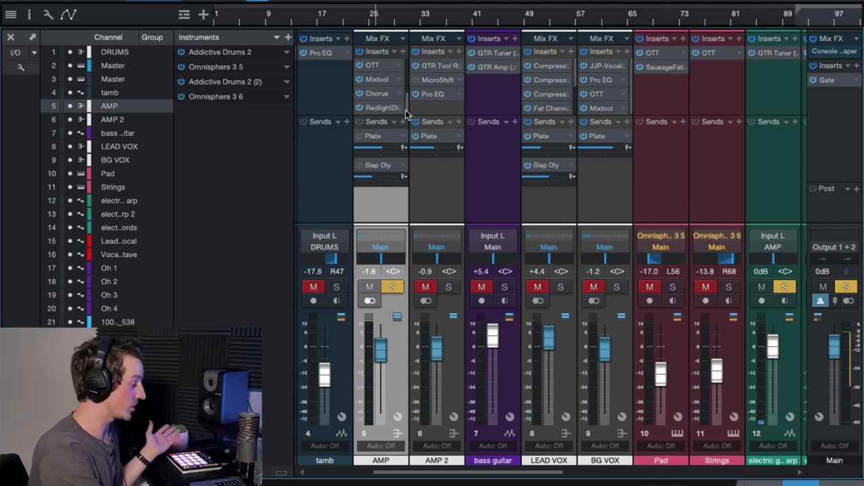
# - Examine the stomp pedals in the AMP bus's GTR Tool Rack insert and close its window
pyautogui.scroll(-4, 403, 103)
pyautogui.click(389, 83)
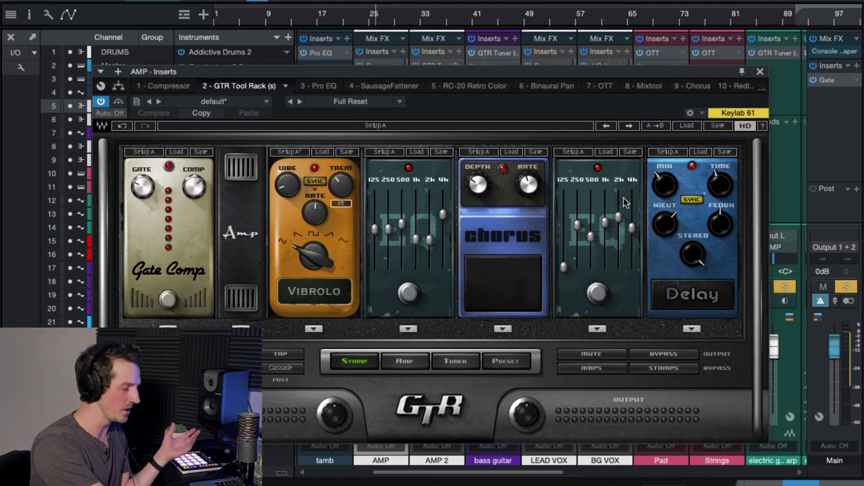
pyautogui.click(760, 70)
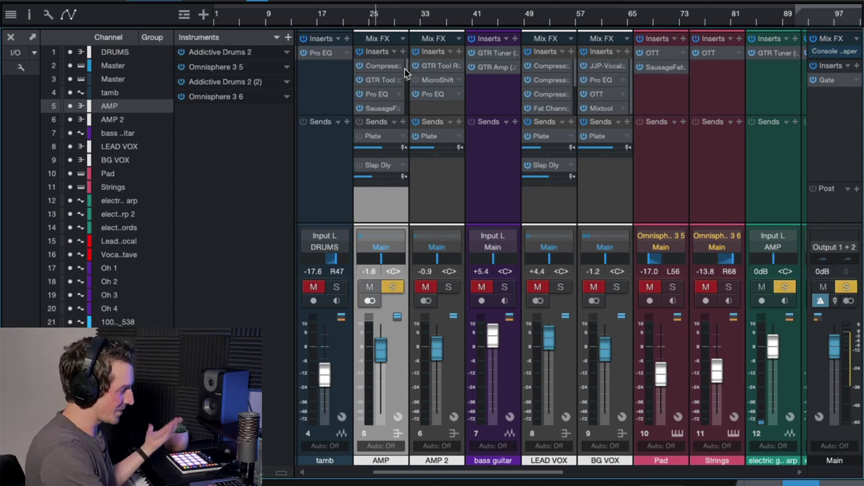
# - Activate the AMP bus's Plate and Slap Dly sends, and examine the ValhallaVintageVerb settings on the Plate return channel
pyautogui.click(360, 124)
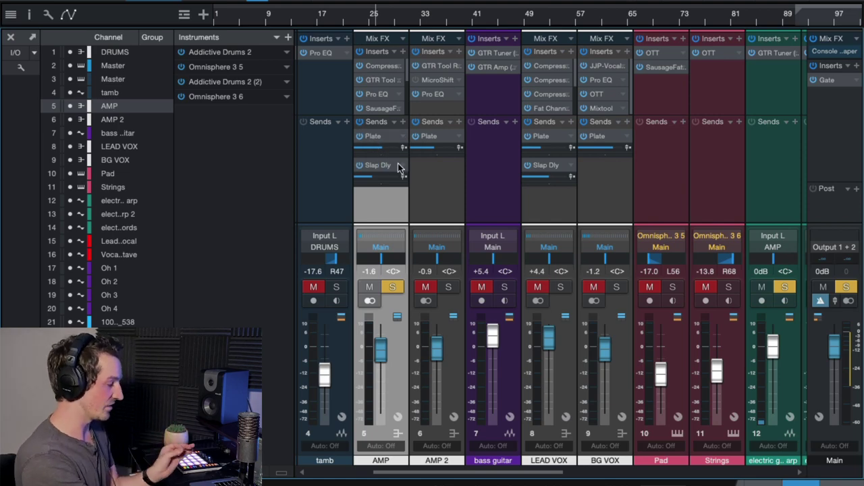
pyautogui.hscroll(2, 458, 184)
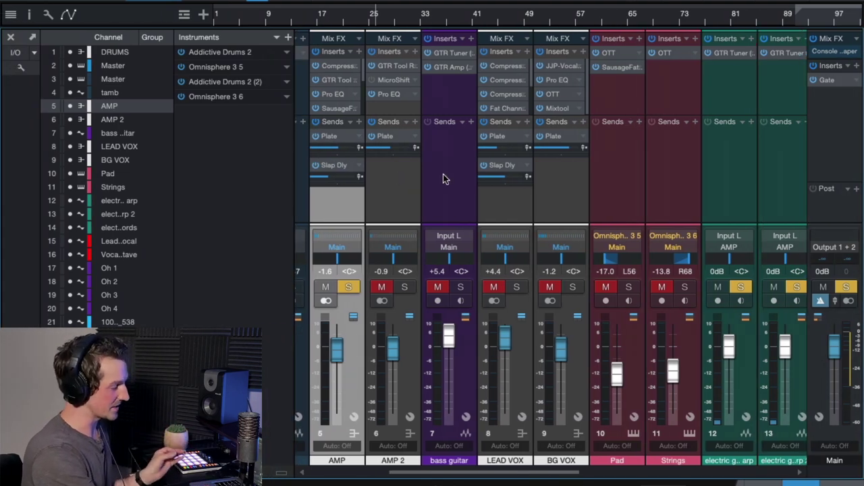
pyautogui.hscroll(5, 444, 176)
pyautogui.click(708, 174)
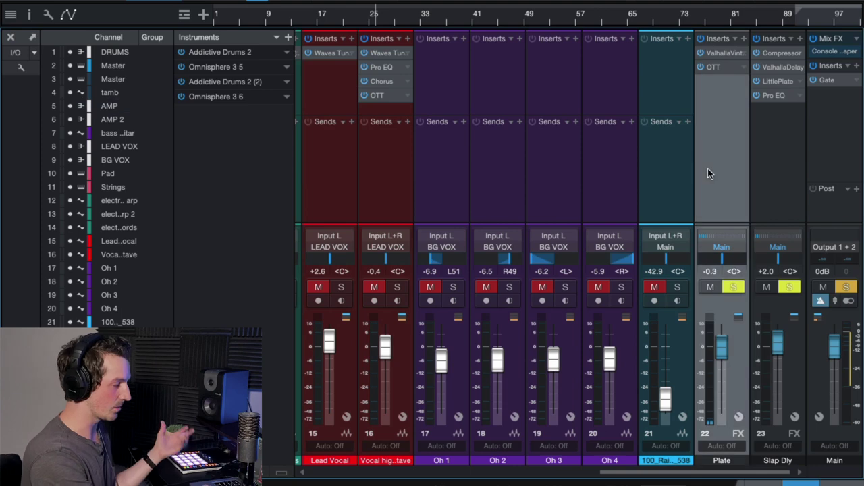
pyautogui.click(736, 53)
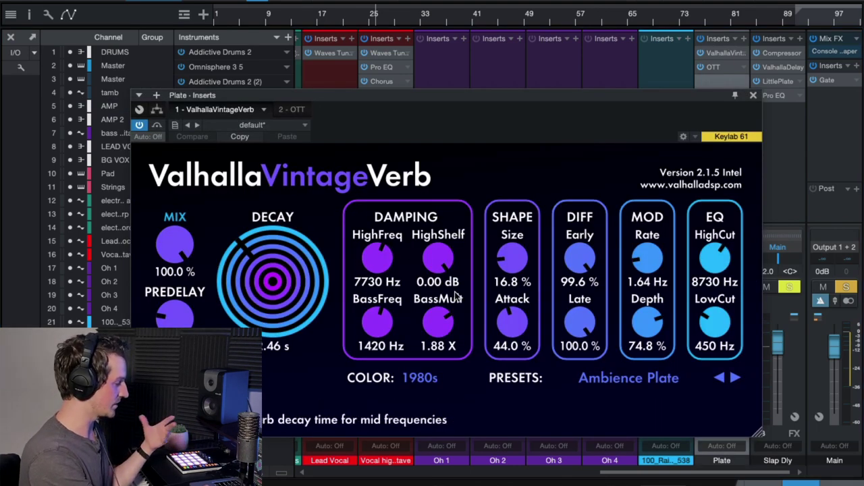
pyautogui.click(753, 96)
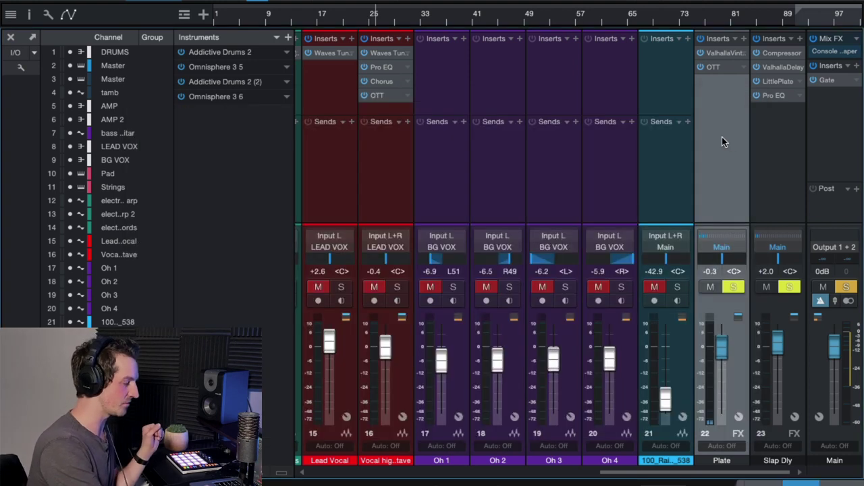
# - View the Slap Dly return channel and reselect the AMP bus in the mixer
pyautogui.click(763, 189)
pyautogui.hscroll(-10, 540, 177)
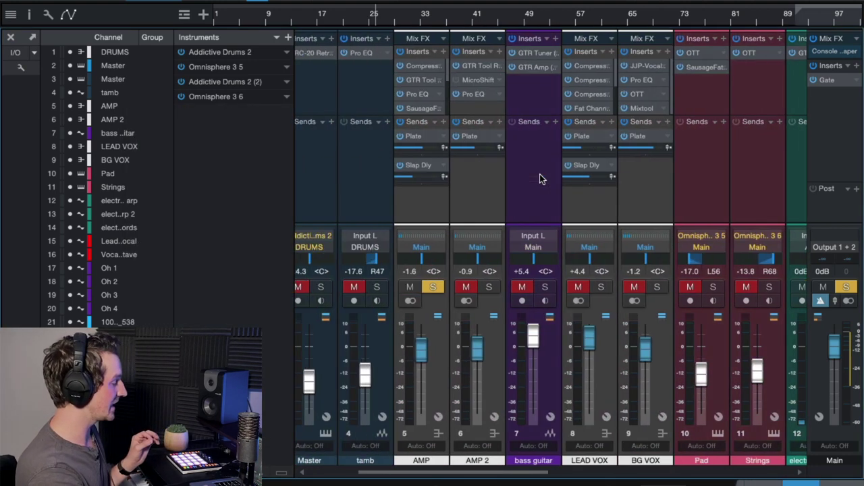
pyautogui.click(417, 203)
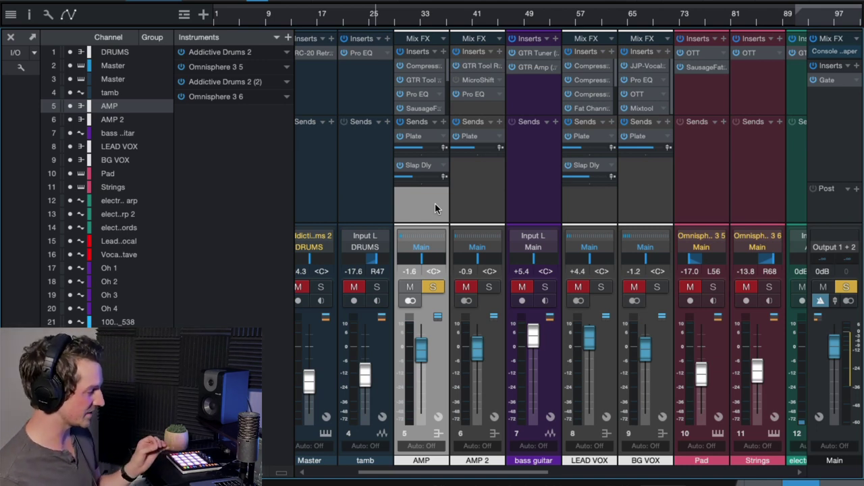
# - Select the Lead Vocal track in the arrangement and place the playhead at the start of its first clip
pyautogui.press('F3')
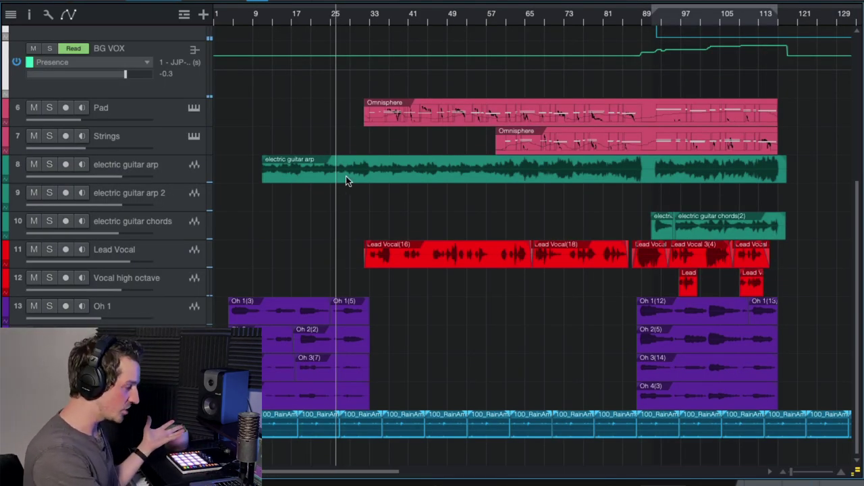
pyautogui.click(201, 256)
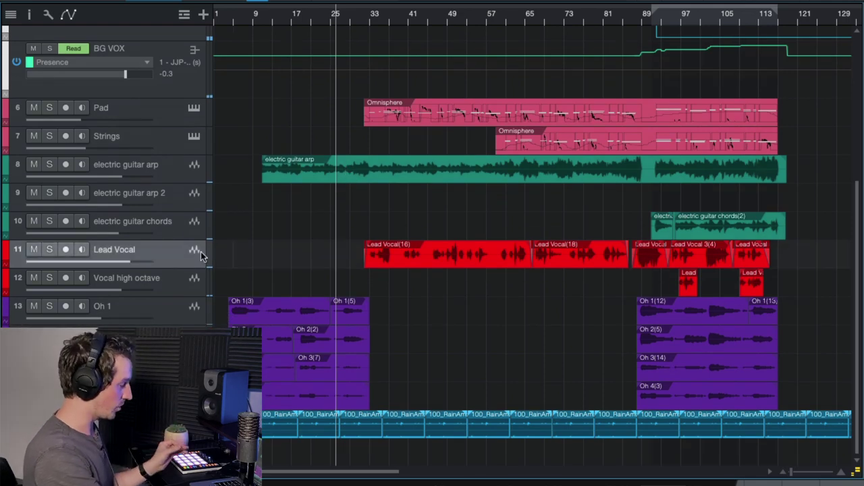
pyautogui.click(366, 22)
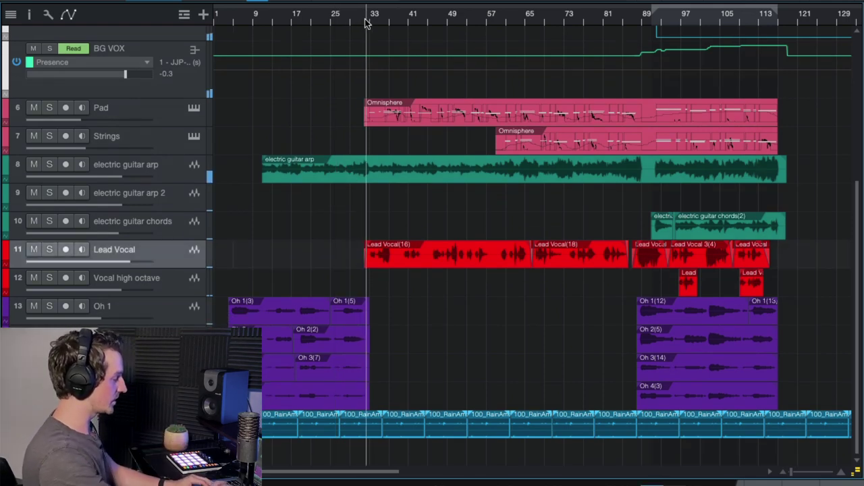
# - Play the mix and examine the De-Esser compressor in the first insert slot of the LEAD VOX bus, closing its window
pyautogui.press('F3')
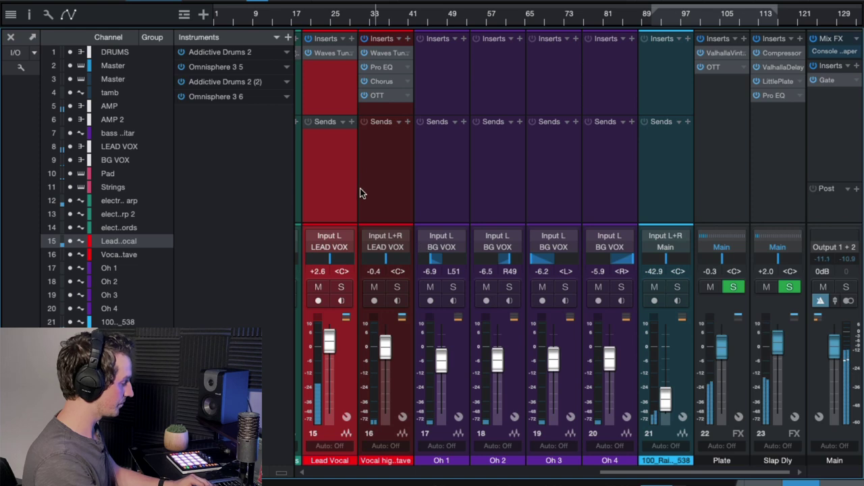
pyautogui.hscroll(-5, 405, 210)
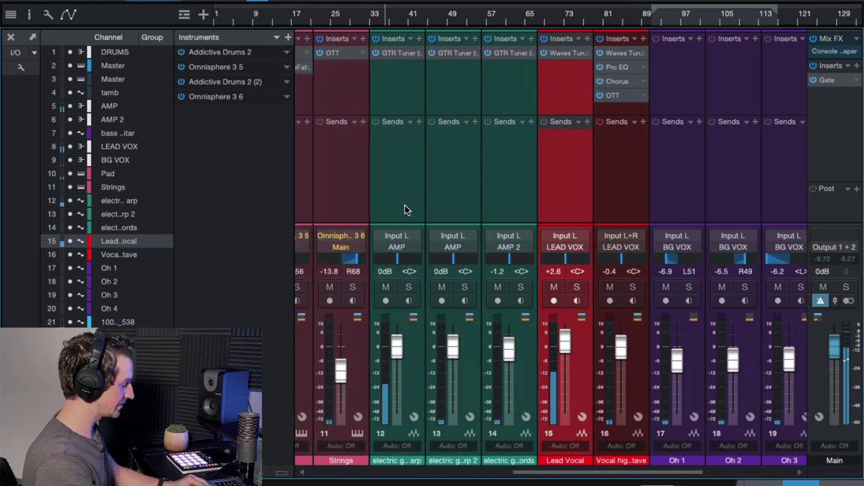
pyautogui.hscroll(-5, 404, 210)
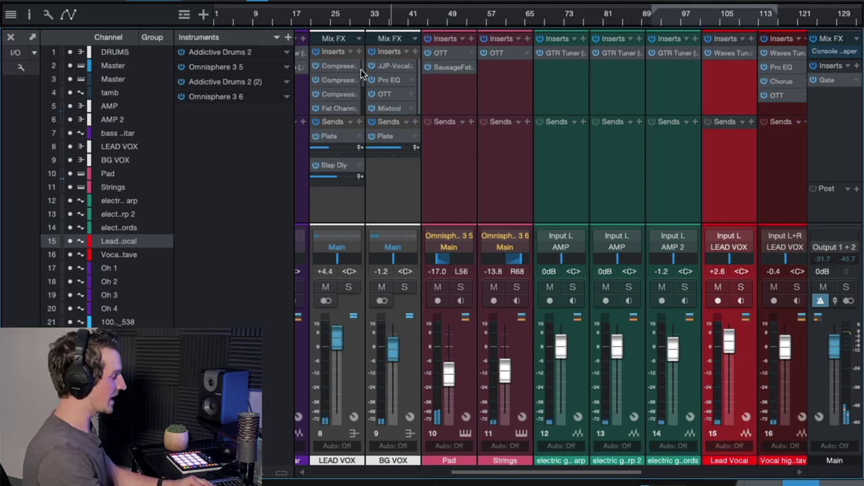
pyautogui.doubleClick(341, 65)
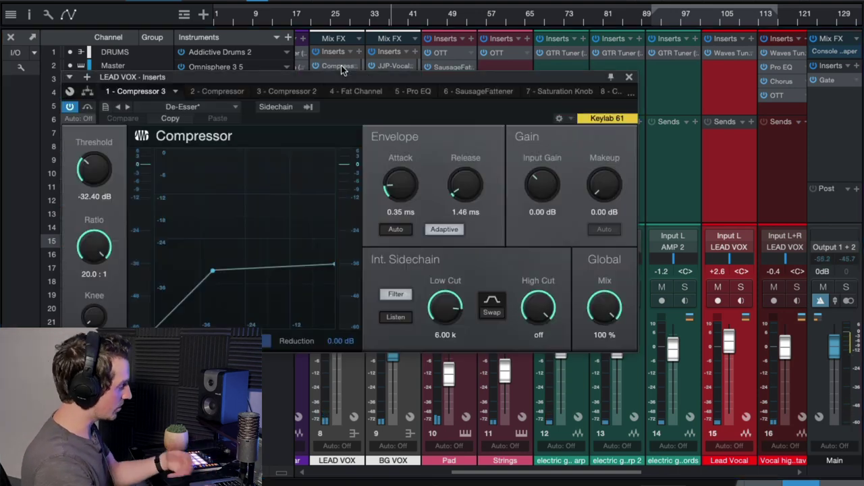
pyautogui.click(628, 80)
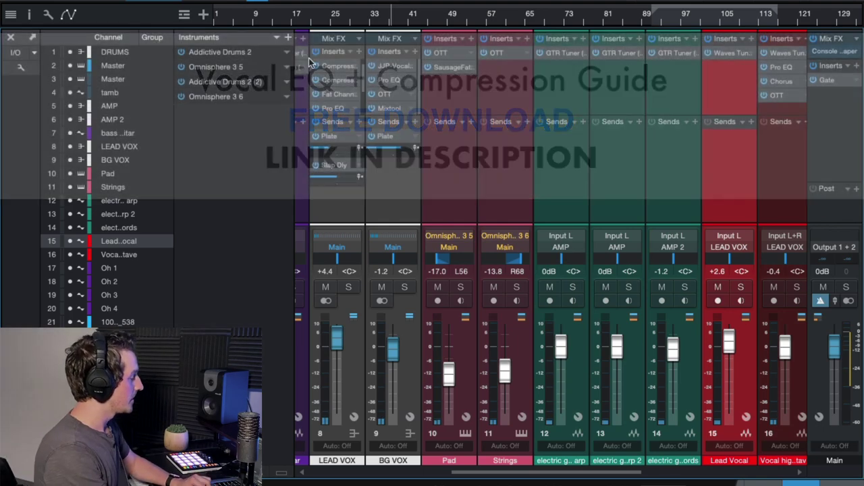
# - Deactivate the LEAD VOX inserts, reactivate them up to Pro EQ, examine the EQ curve and close its window
pyautogui.scroll(1, 364, 87)
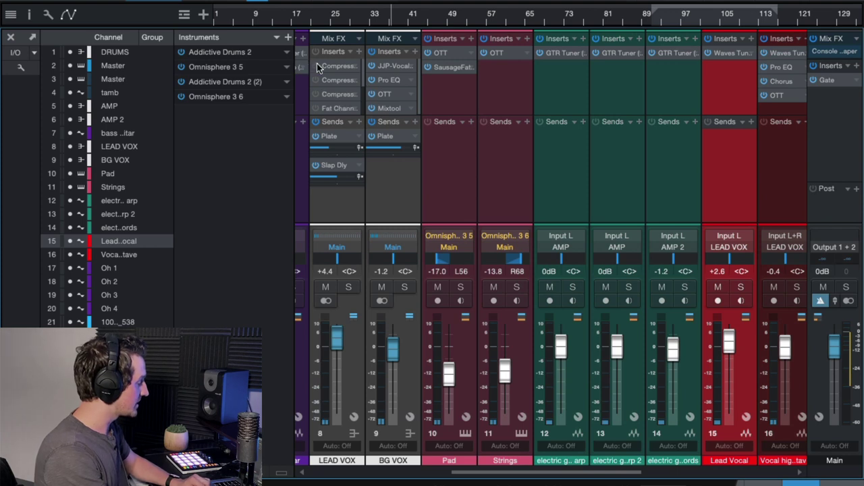
pyautogui.scroll(3, 327, 88)
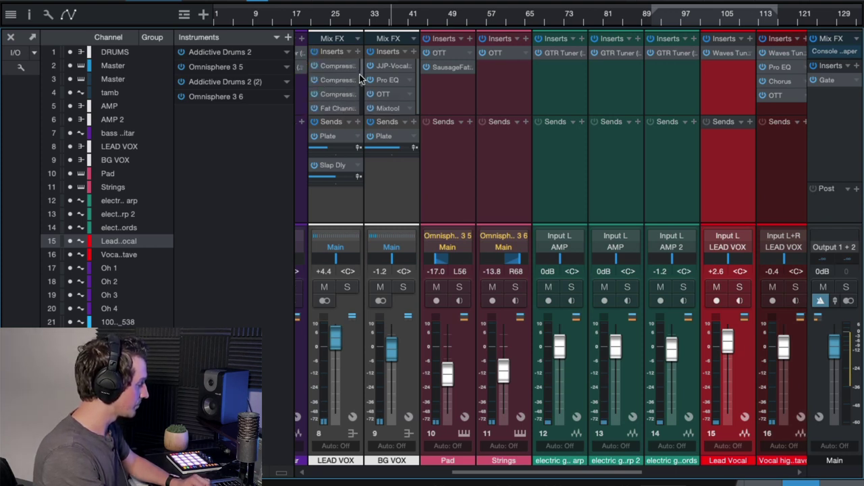
pyautogui.scroll(-2, 359, 88)
pyautogui.doubleClick(318, 95)
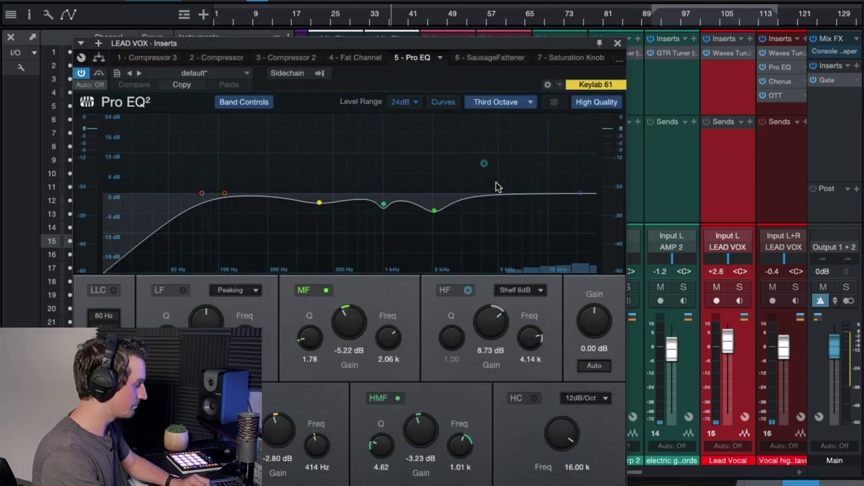
pyautogui.click(617, 42)
# - Activate the LEAD VOX bus's SausageFattener insert, set its Color to 53 %, and close its window
pyautogui.rightClick(358, 92)
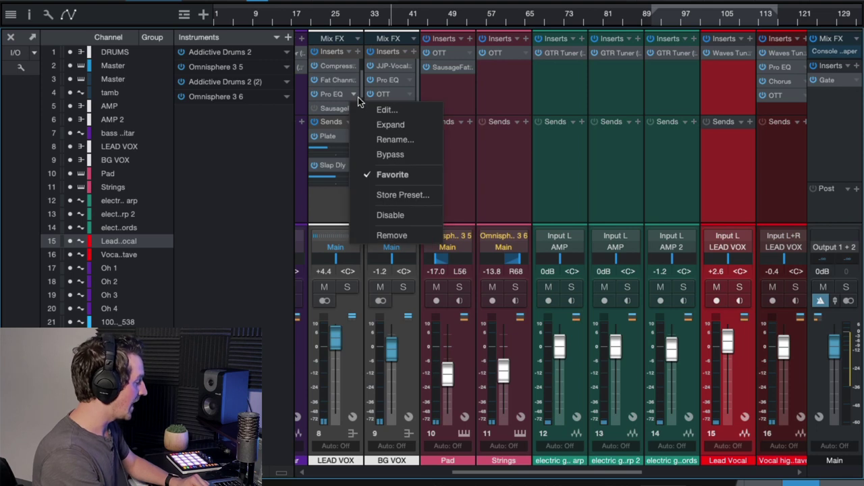
pyautogui.click(362, 81)
pyautogui.moveTo(360, 81); pyautogui.dragTo(361, 93)
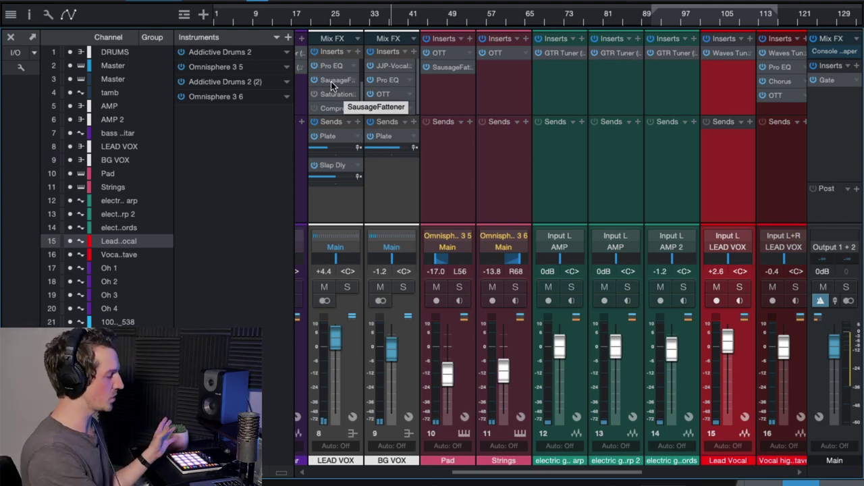
pyautogui.click(332, 85)
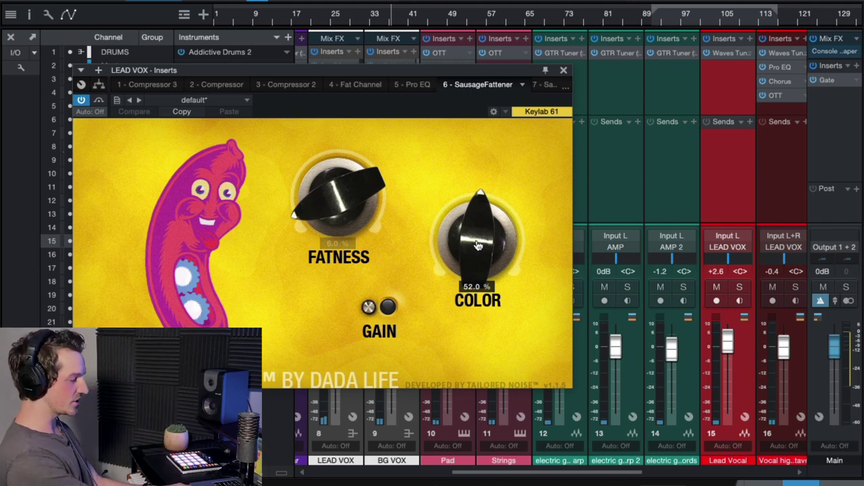
pyautogui.moveTo(481, 241); pyautogui.dragTo(481, 239)
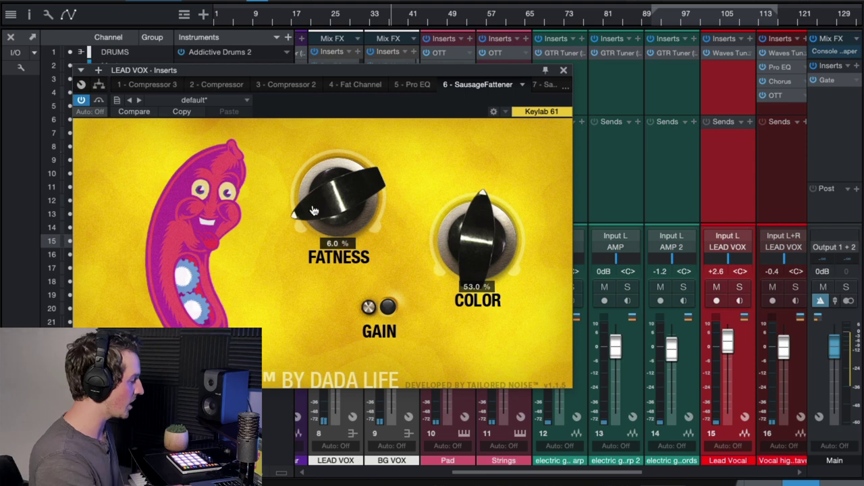
pyautogui.click(564, 70)
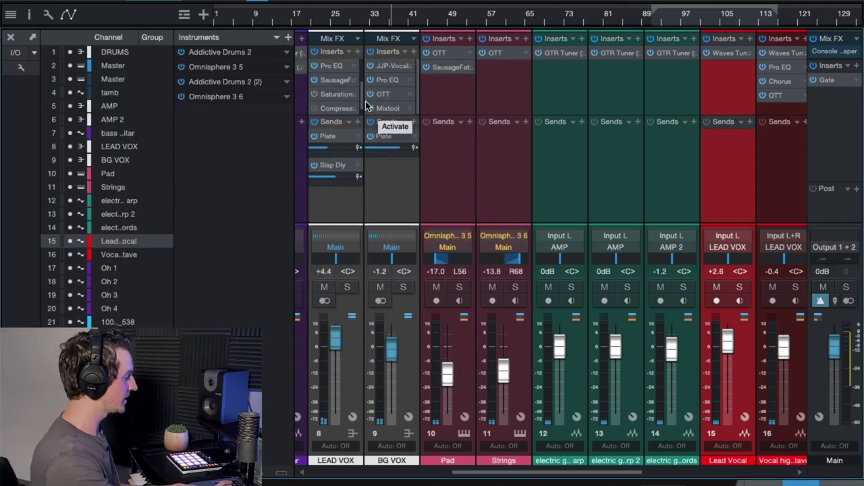
# - Solo the LEAD VOX bus, activate its Saturation Knob insert, compare it with and without bypass during playback, and close its window
pyautogui.click(348, 287)
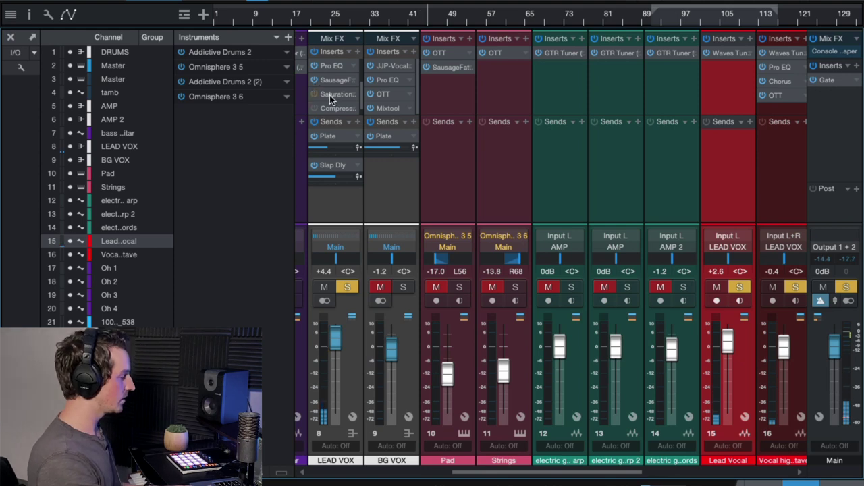
pyautogui.click(332, 95)
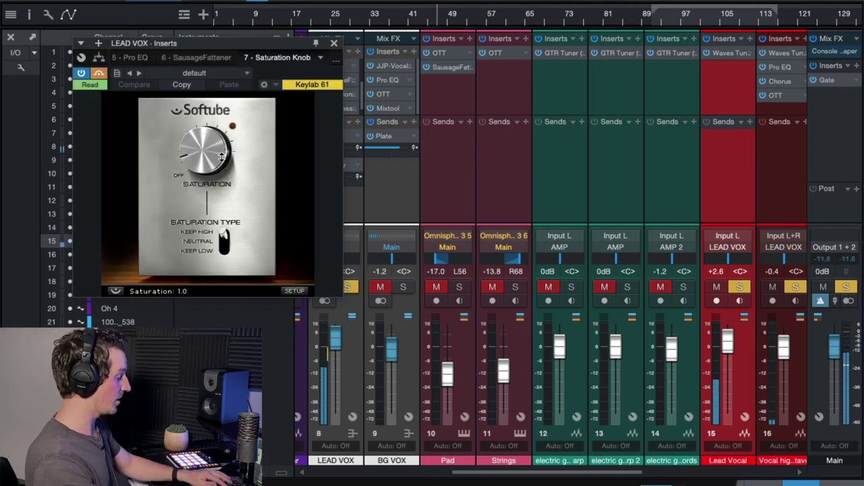
pyautogui.hotkey('ctrl', 's')
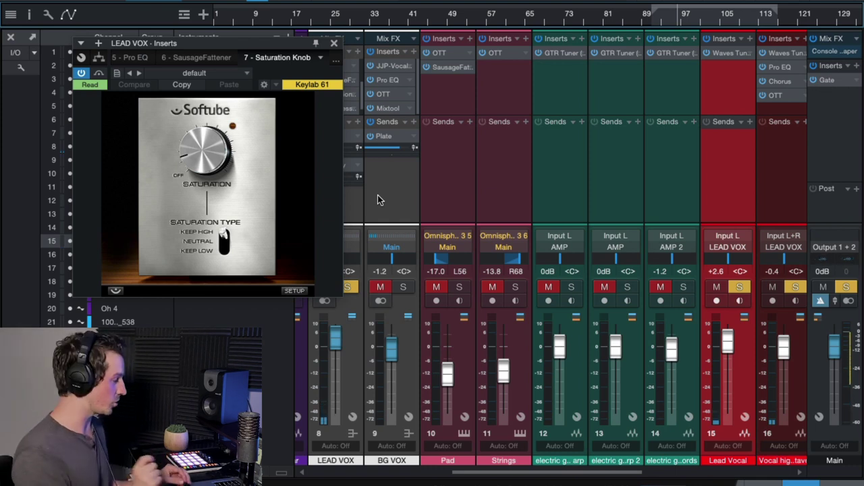
pyautogui.click(333, 45)
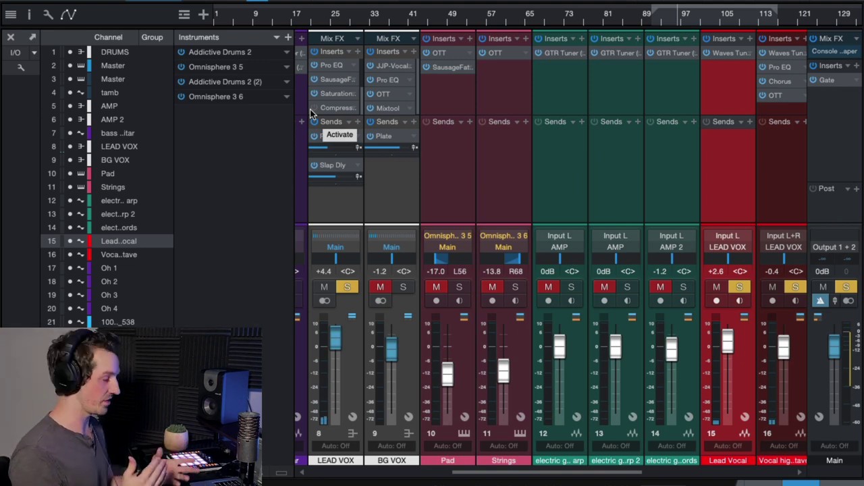
# - Select the soloed LEAD VOX bus, start playback and deactivate its Slap Dly send to hear the vocal without the delay
pyautogui.click(342, 195)
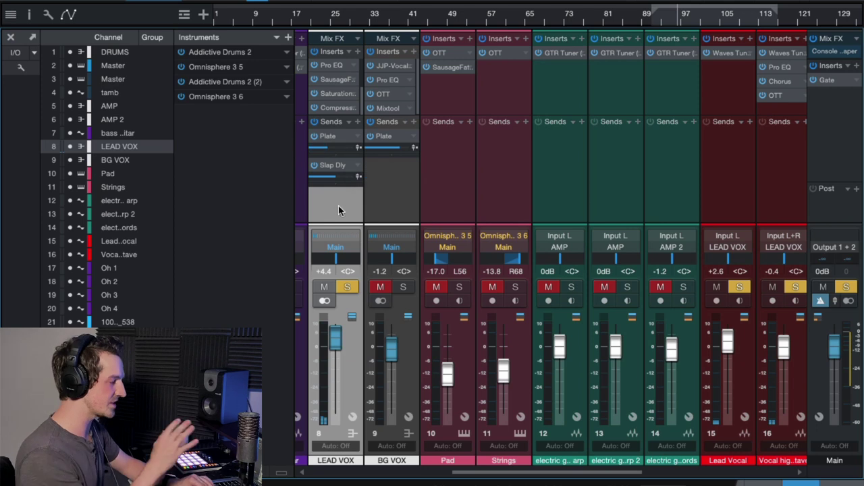
pyautogui.press('space')
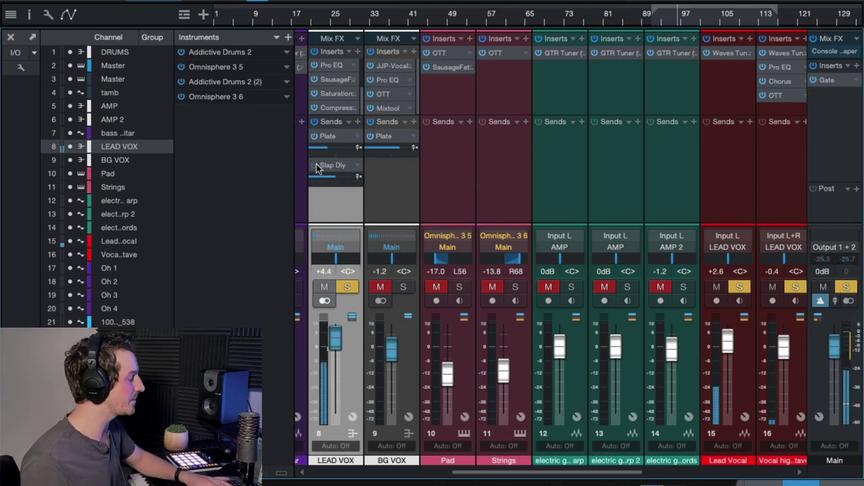
pyautogui.click(315, 166)
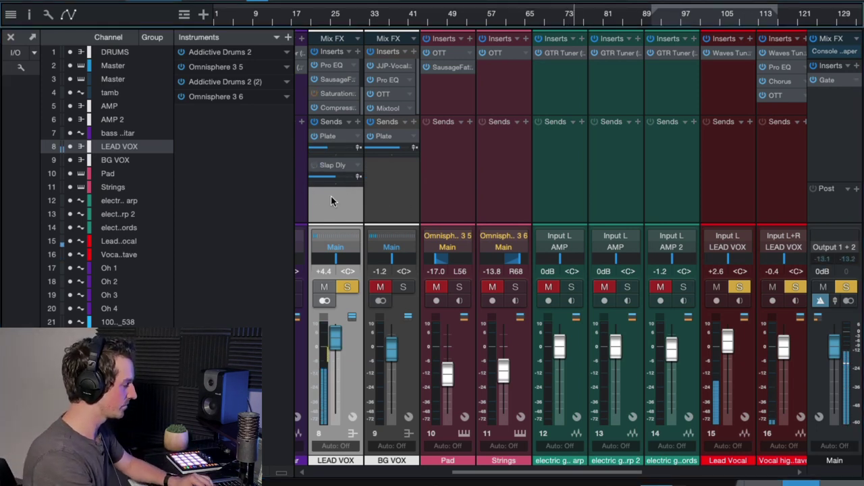
pyautogui.scroll(-3, 358, 94)
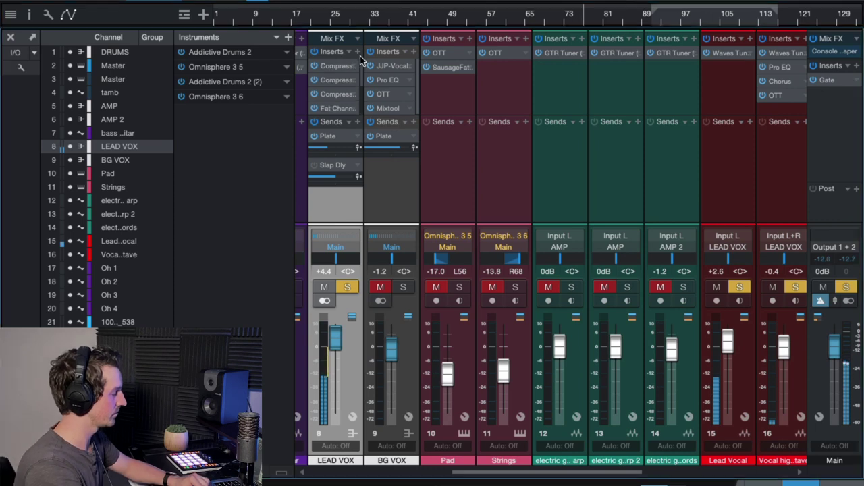
pyautogui.scroll(3, 358, 81)
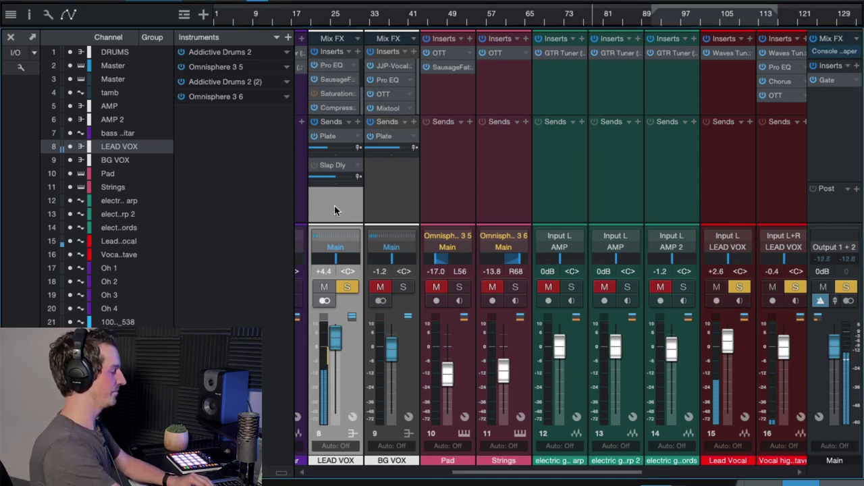
# - Examine the Waves Tune Real-Time settings on the Lead Vocal channel, closing its window
pyautogui.hscroll(1, 625, 174)
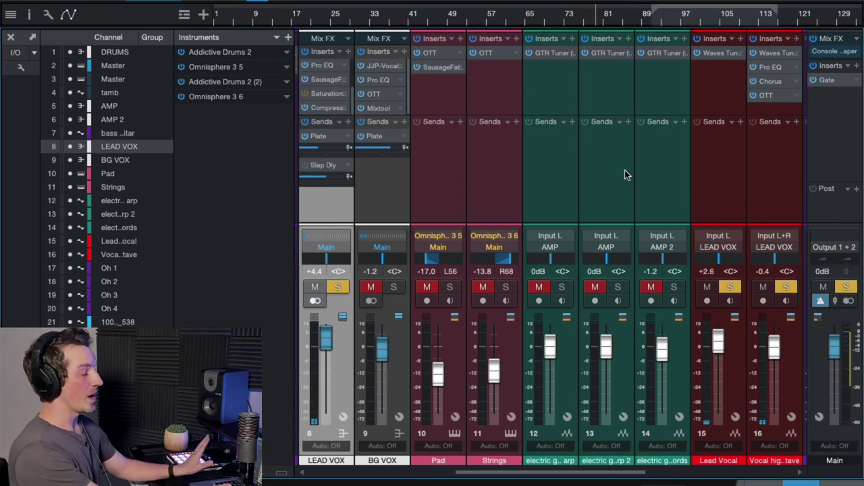
pyautogui.hscroll(3, 624, 174)
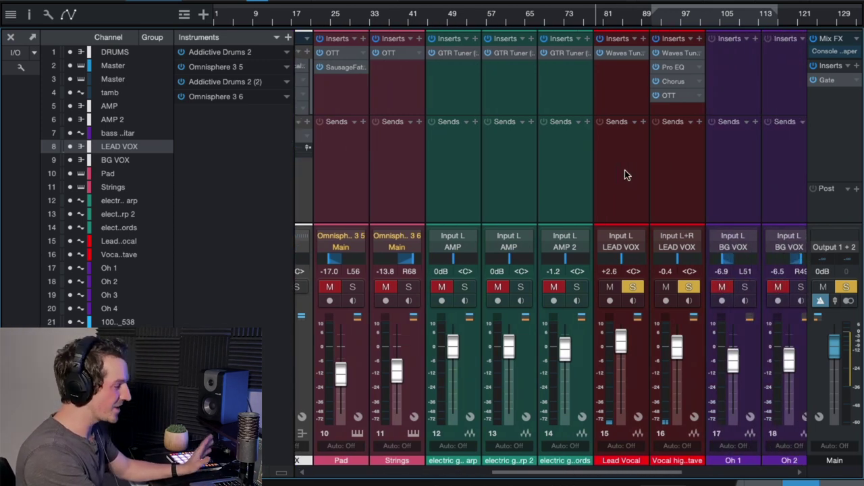
pyautogui.click(615, 81)
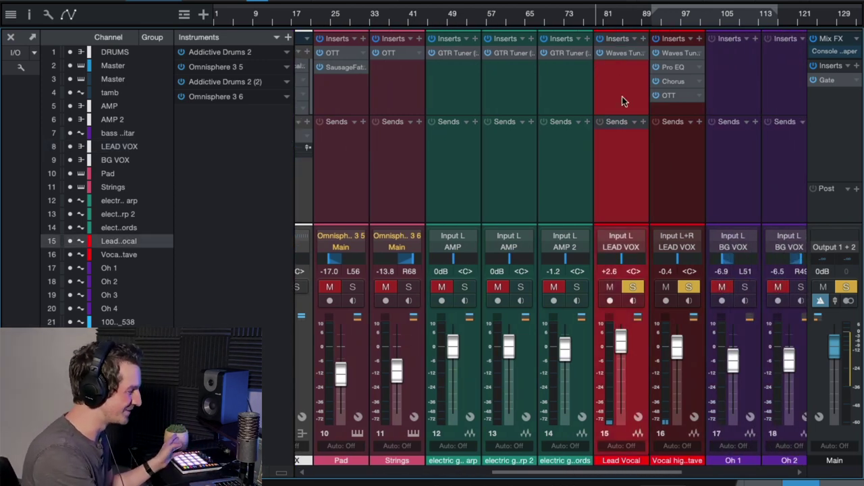
pyautogui.click(616, 53)
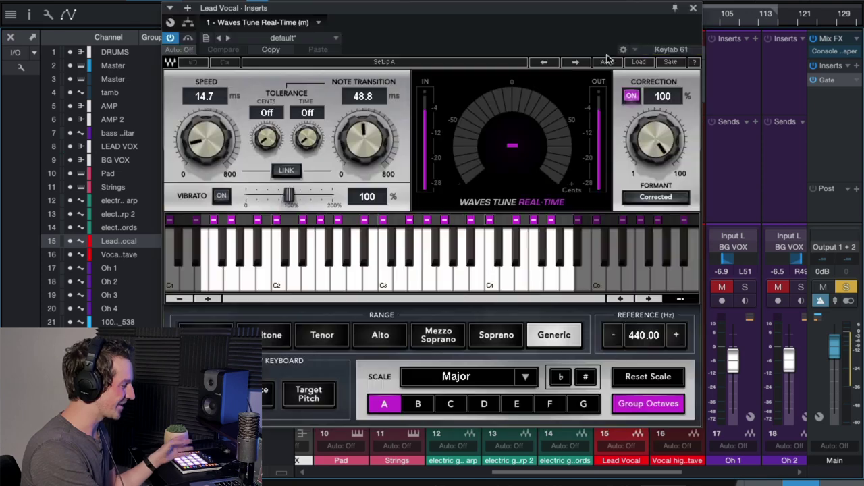
pyautogui.click(693, 10)
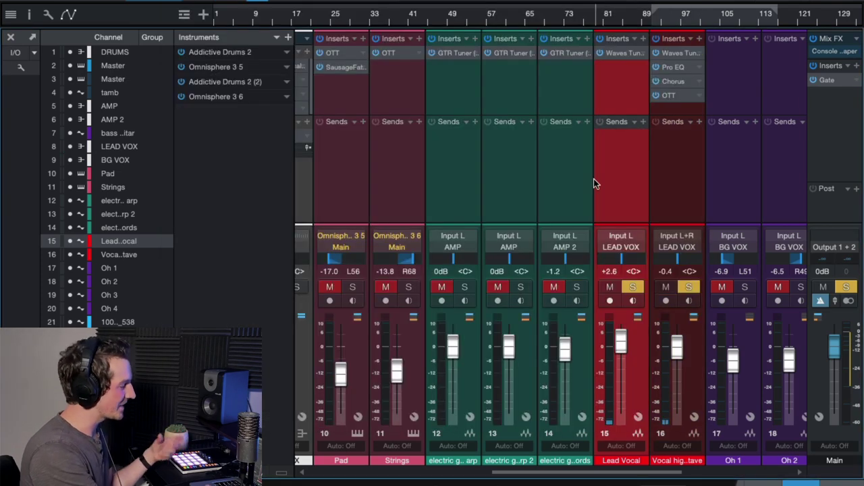
pyautogui.hscroll(-4, 594, 179)
pyautogui.hscroll(1, 594, 179)
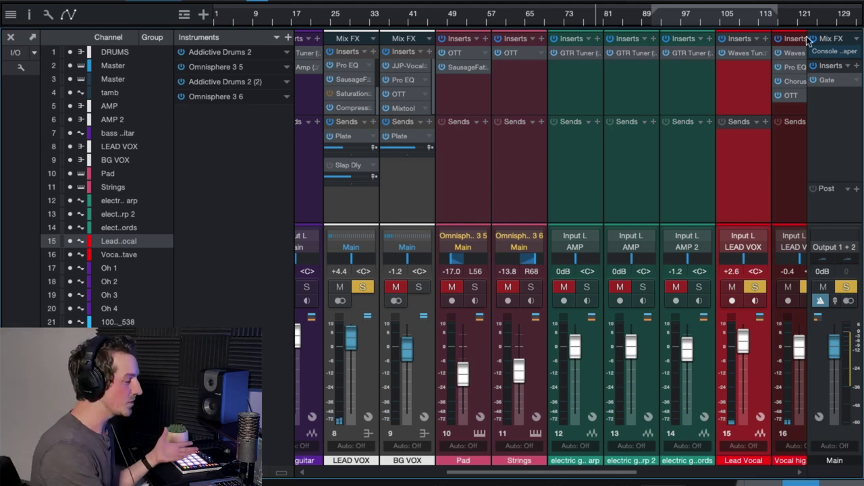
pyautogui.click(744, 51)
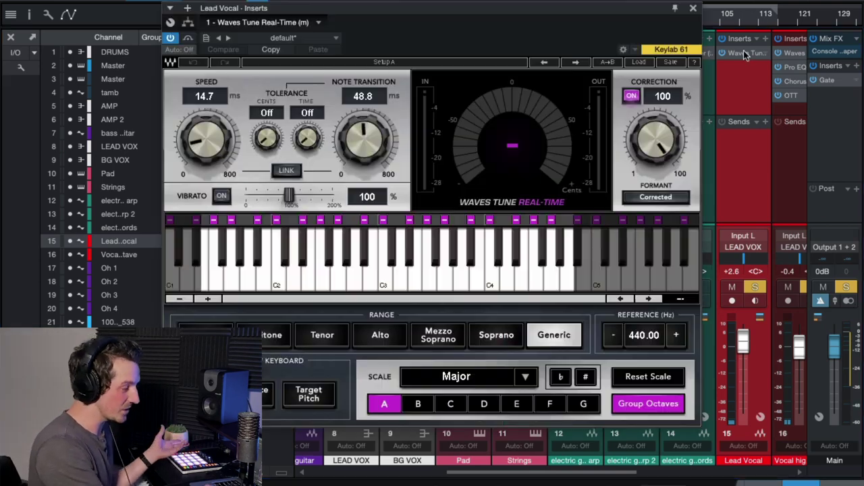
pyautogui.click(693, 9)
# - Play the soloed LEAD VOX bus with its Slap Dly send reactivated, and unsolo the bus to hear it in the full mix
pyautogui.hscroll(-1, 417, 200)
pyautogui.click(387, 206)
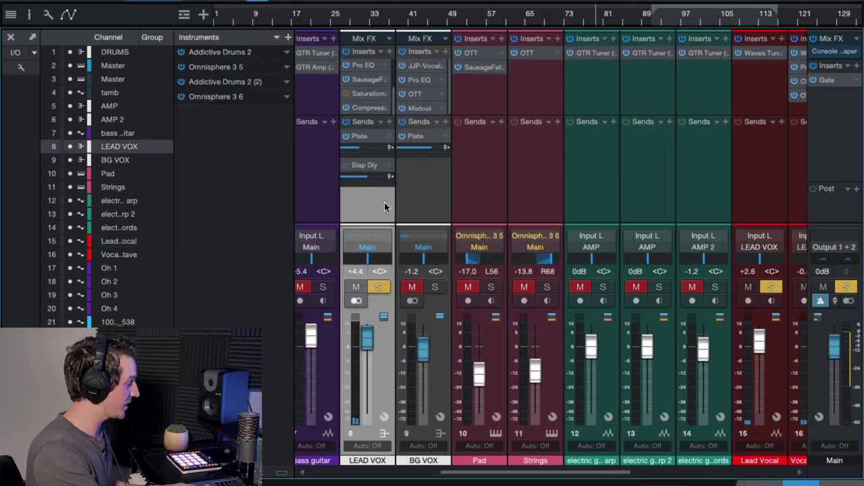
pyautogui.click(758, 368)
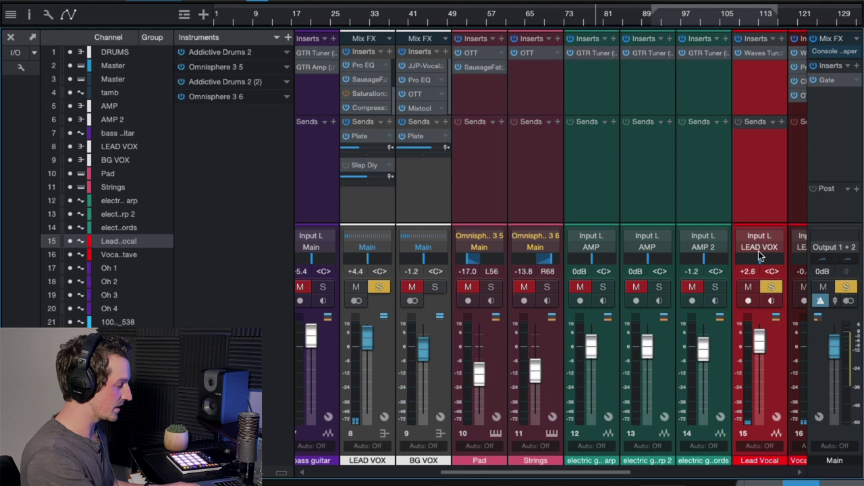
pyautogui.click(363, 209)
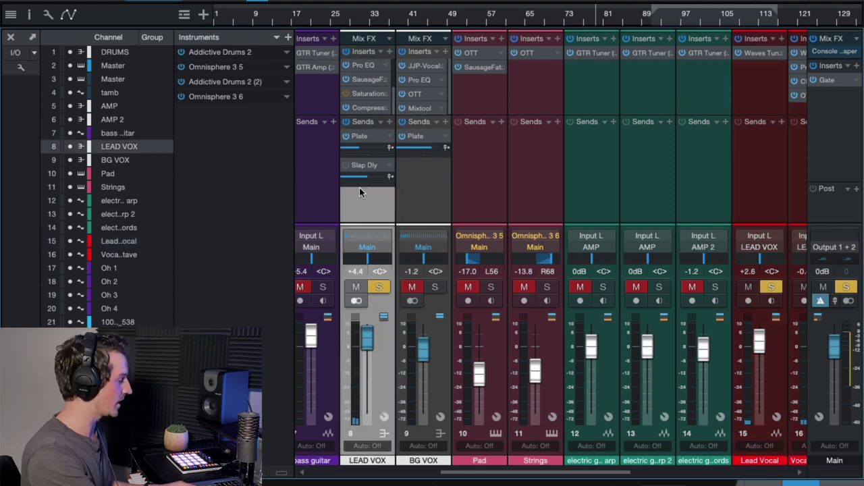
pyautogui.hscroll(1, 358, 94)
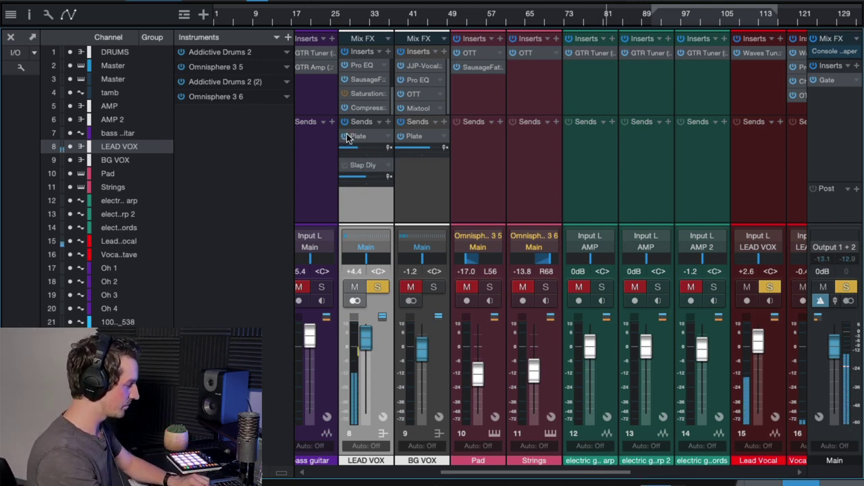
pyautogui.hscroll(1, 344, 140)
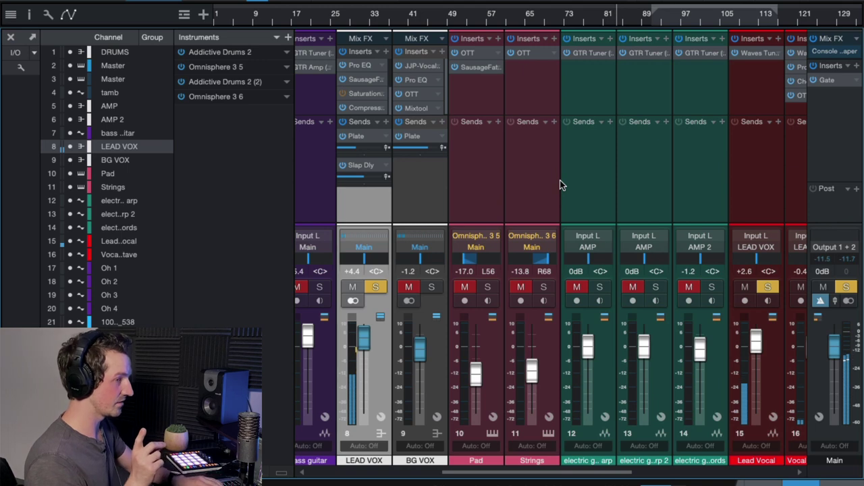
pyautogui.click(376, 287)
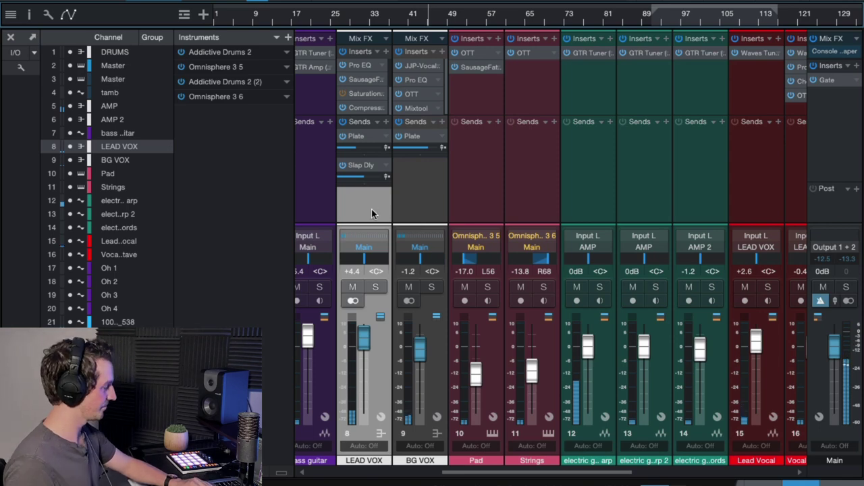
# - Try raising the Slap Dly FX channel's fader to +8.7 dB during playback, and undo the level change
pyautogui.hscroll(8, 371, 209)
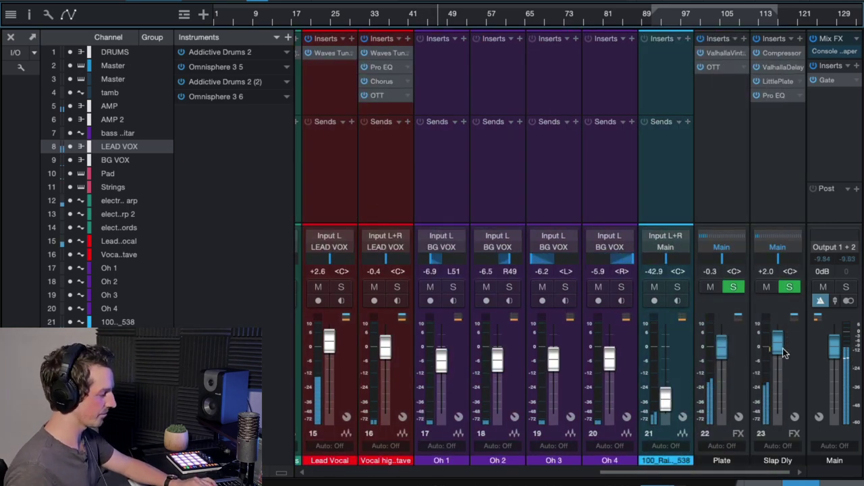
pyautogui.moveTo(778, 345); pyautogui.dragTo(780, 332)
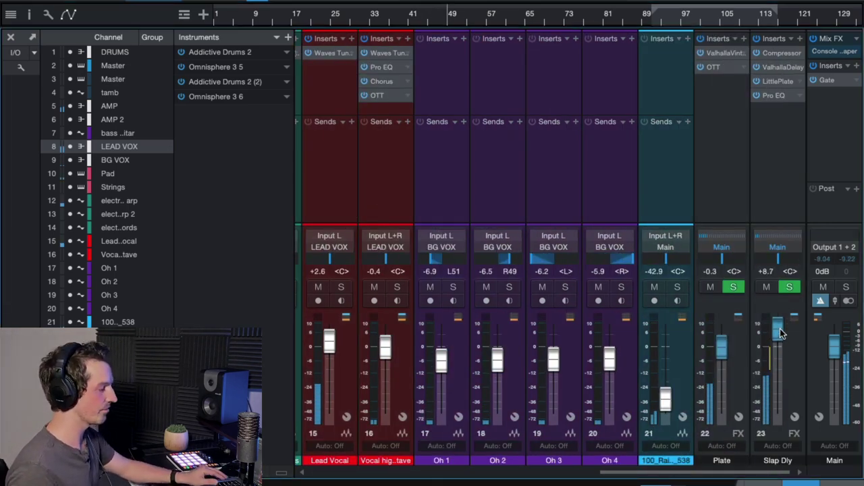
pyautogui.hotkey('ctrl', 'z')
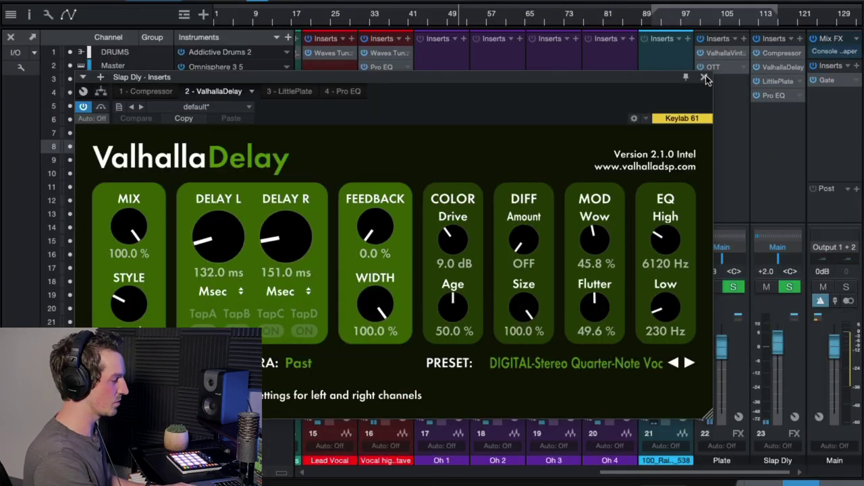
# - Examine the ValhallaDelay, LittlePlate and Pro EQ inserts on the Slap Dly FX channel, closing each window
pyautogui.click(702, 79)
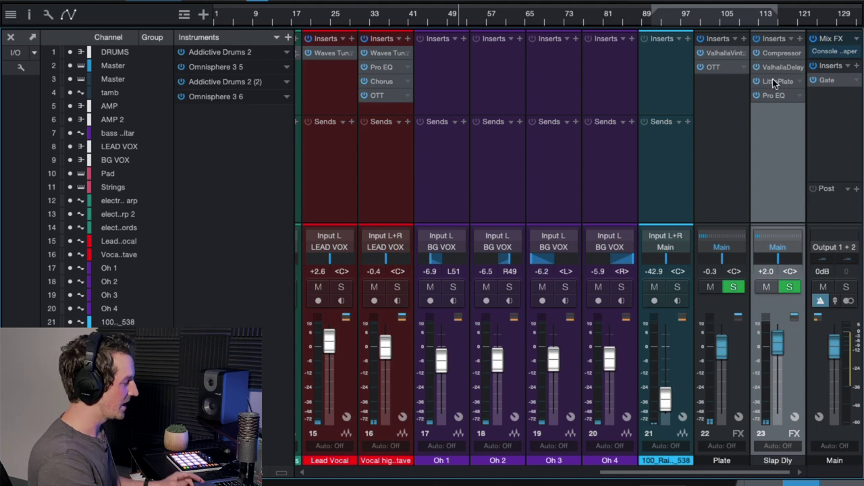
pyautogui.click(777, 81)
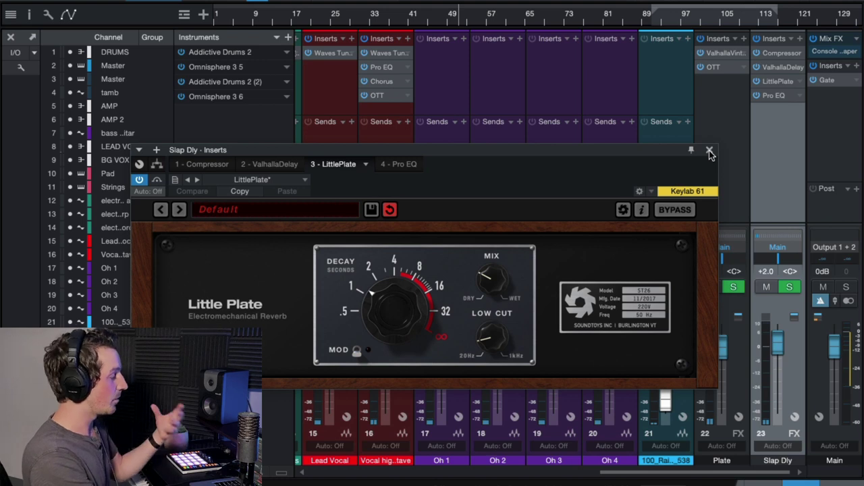
pyautogui.click(709, 150)
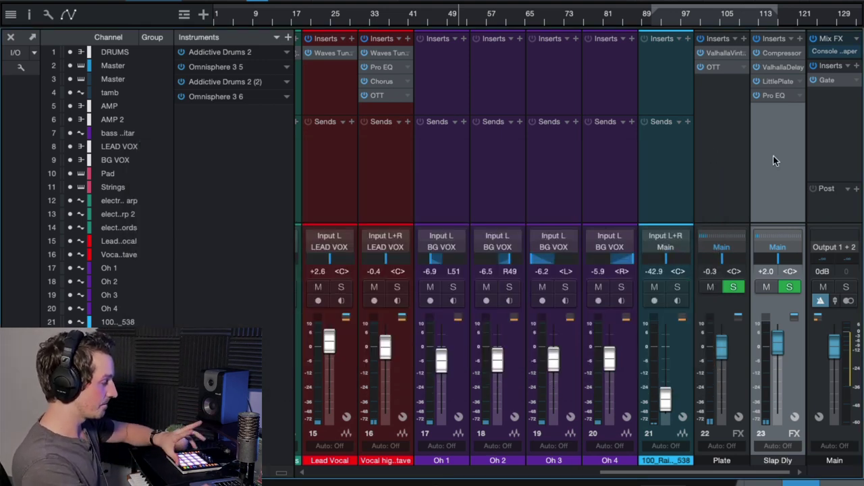
pyautogui.doubleClick(778, 67)
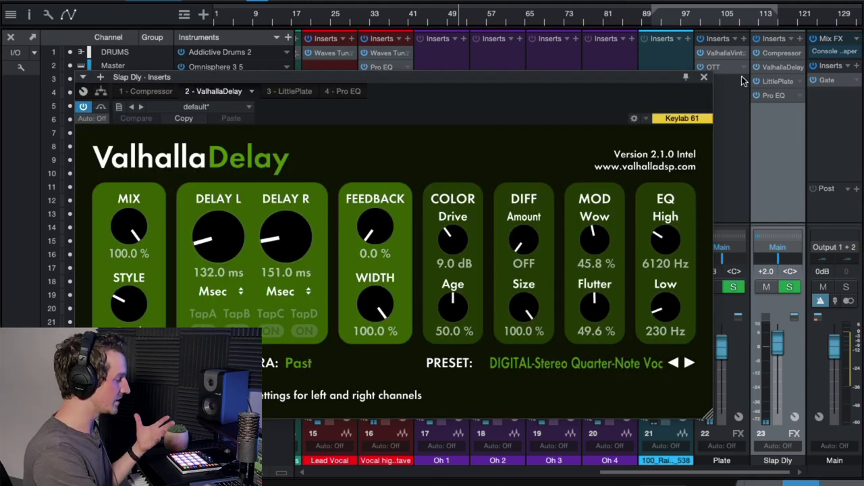
pyautogui.click(704, 77)
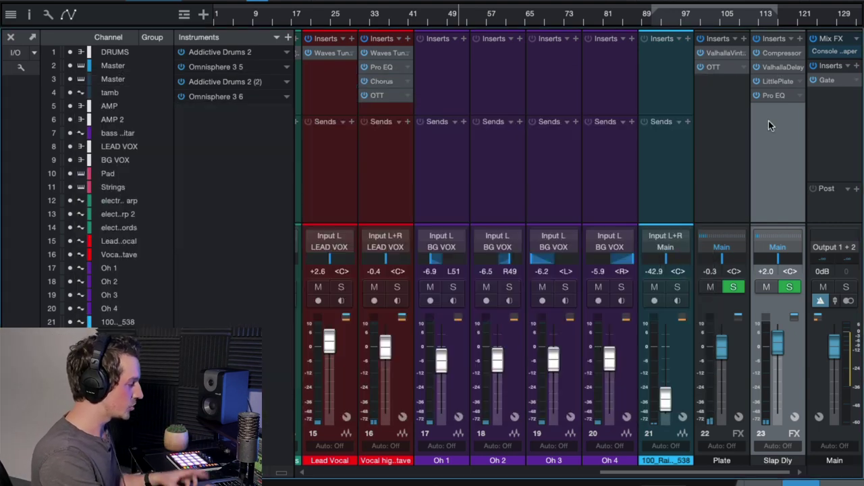
pyautogui.doubleClick(774, 82)
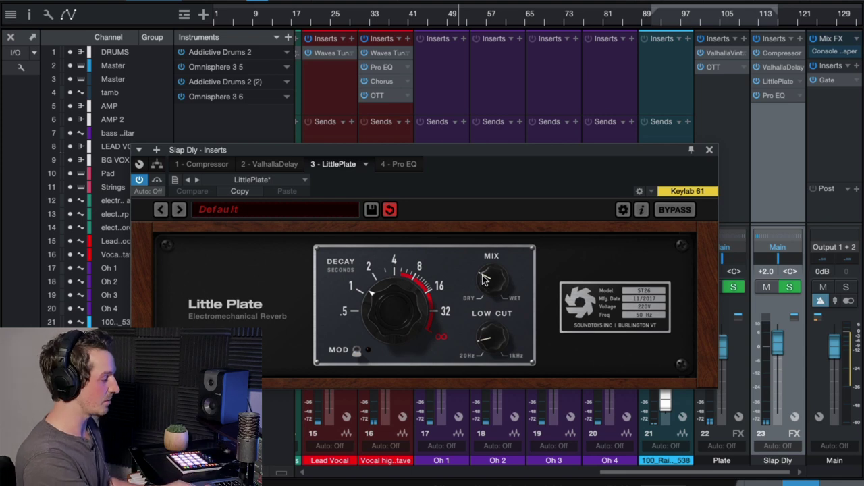
pyautogui.click(710, 150)
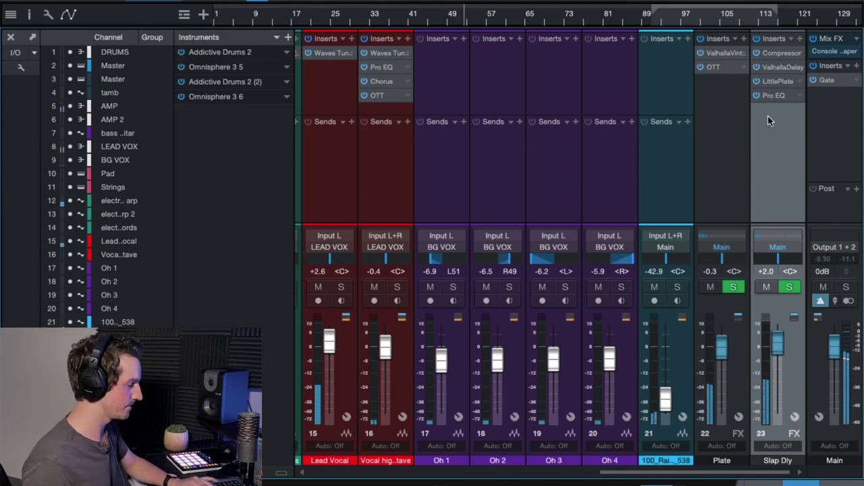
pyautogui.click(767, 96)
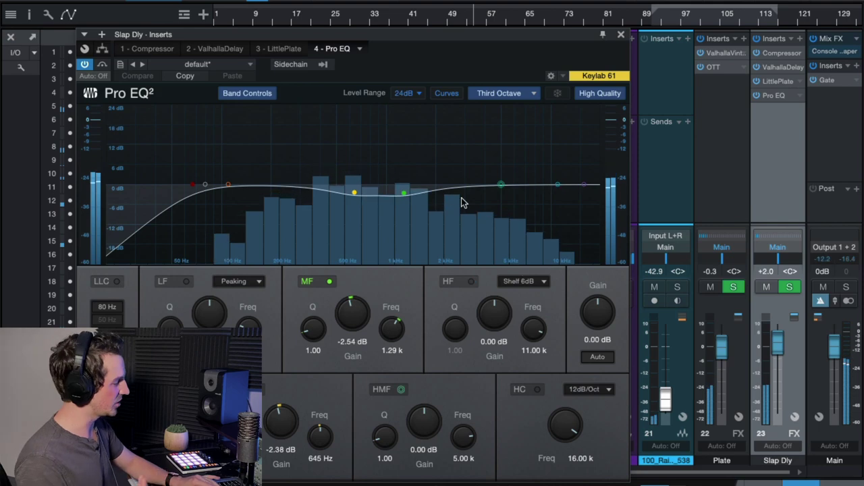
pyautogui.click(747, 174)
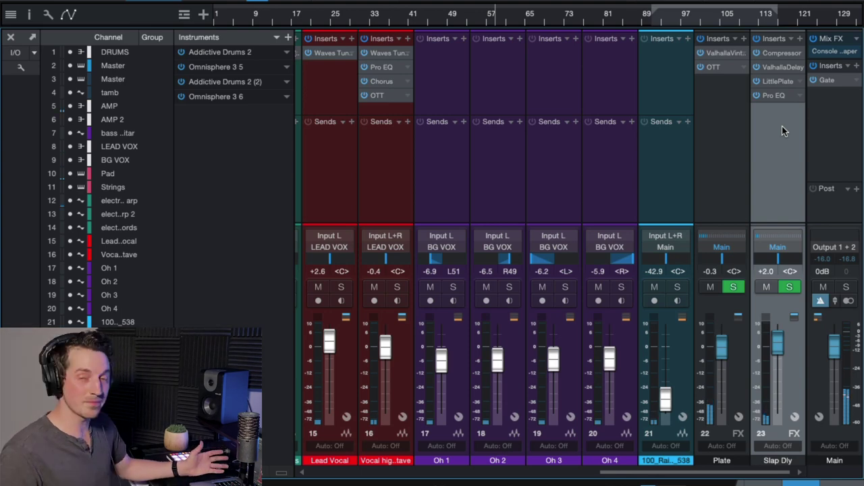
# - Look over the LEAD VOX bus's insert chain in the mixer, and hide the mixer to view the song arrangement
pyautogui.hscroll(-5, 679, 160)
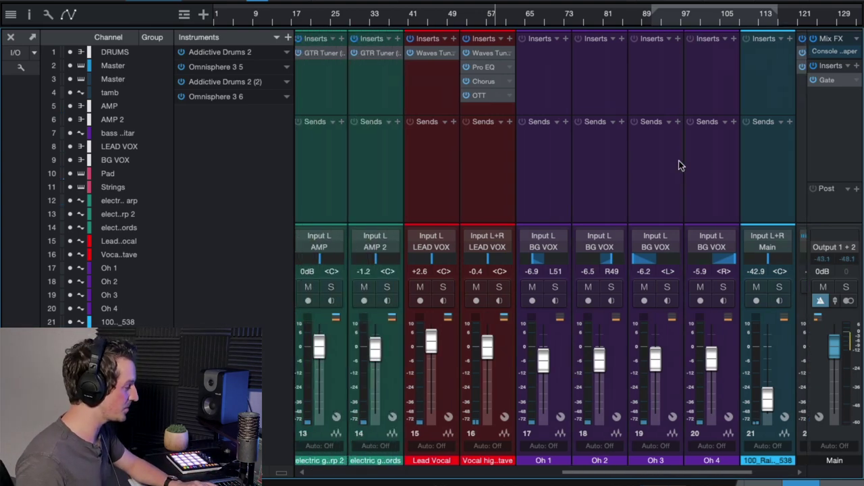
pyautogui.hscroll(-3, 678, 160)
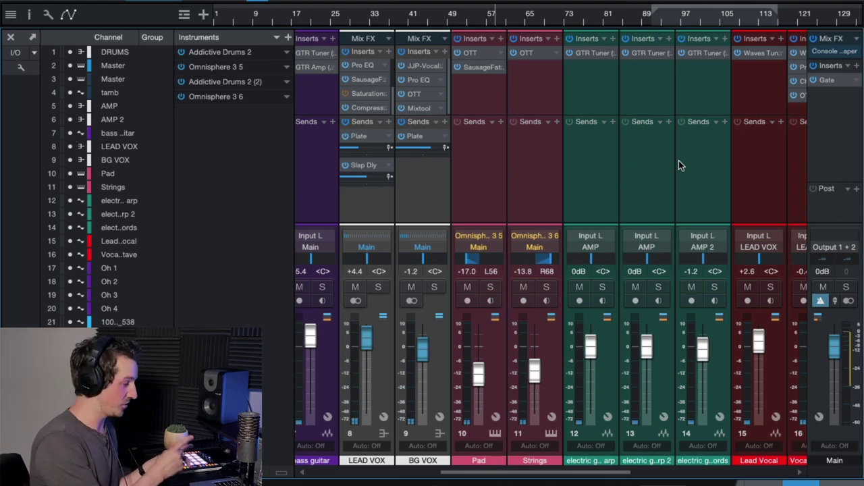
pyautogui.click(377, 209)
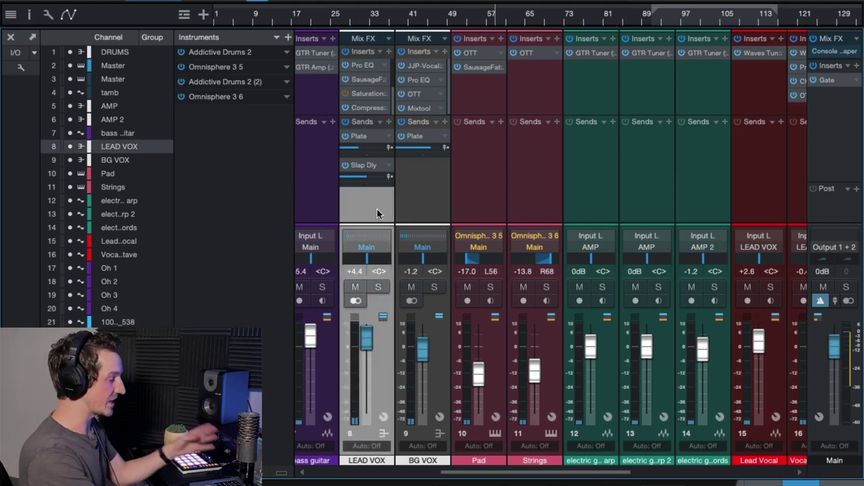
pyautogui.scroll(-3, 394, 112)
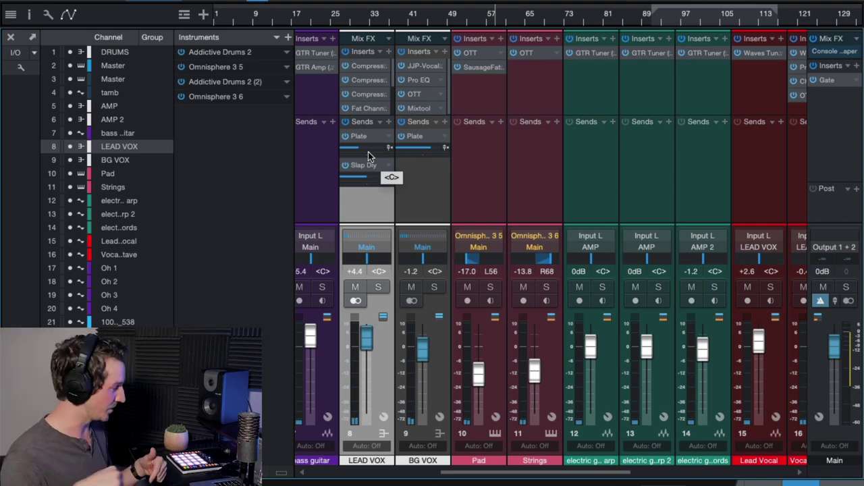
pyautogui.press('F3')
pyautogui.hscroll(-5, 647, 329)
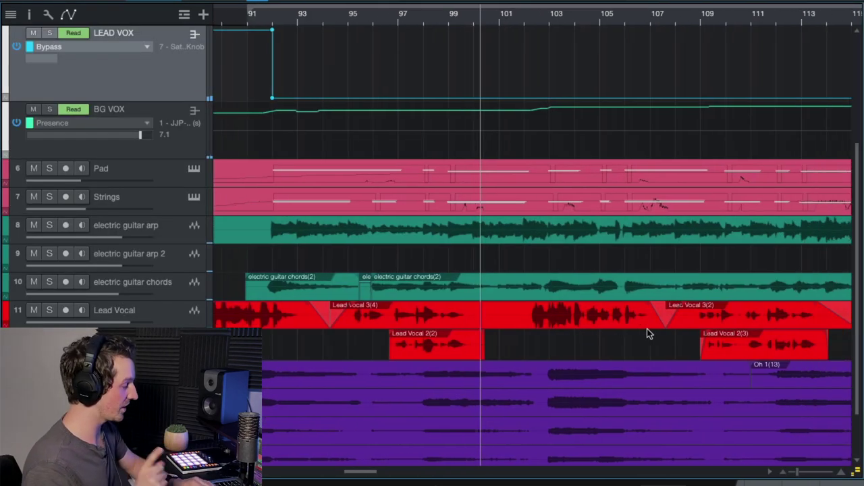
# - Play the full mix from about bar 95 through the Vocal high octave part, and stop playback
pyautogui.scroll(2, 574, 335)
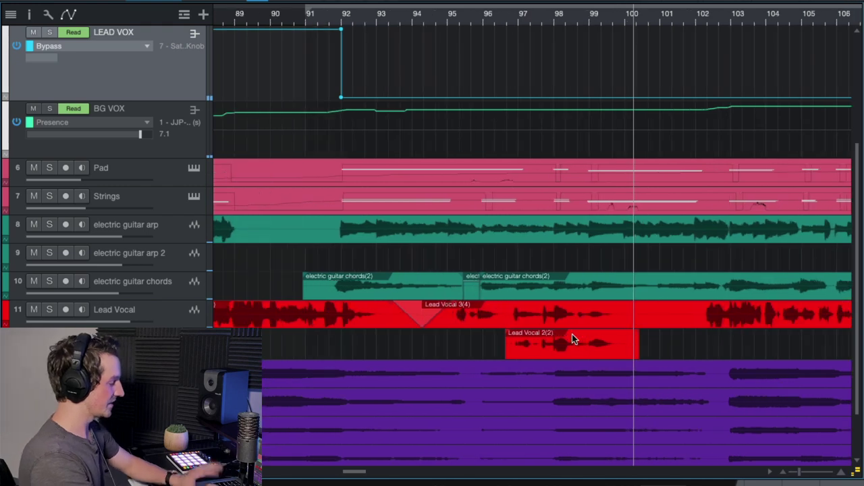
pyautogui.click(443, 19)
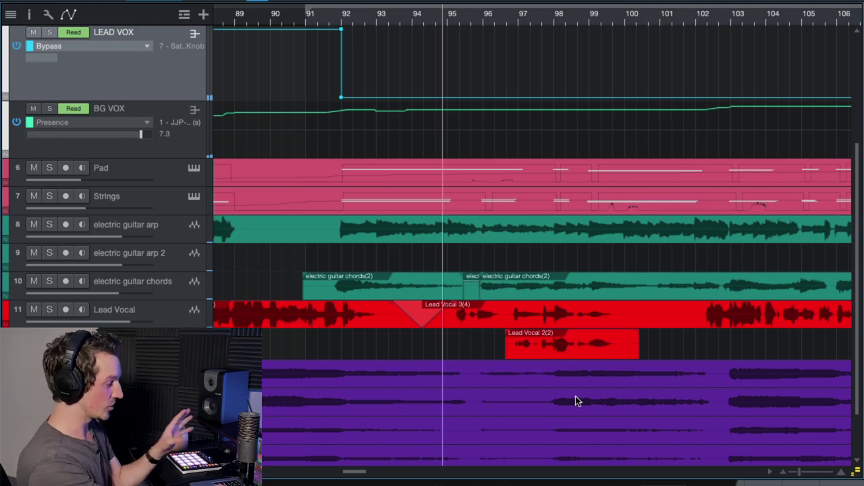
pyautogui.press('space')
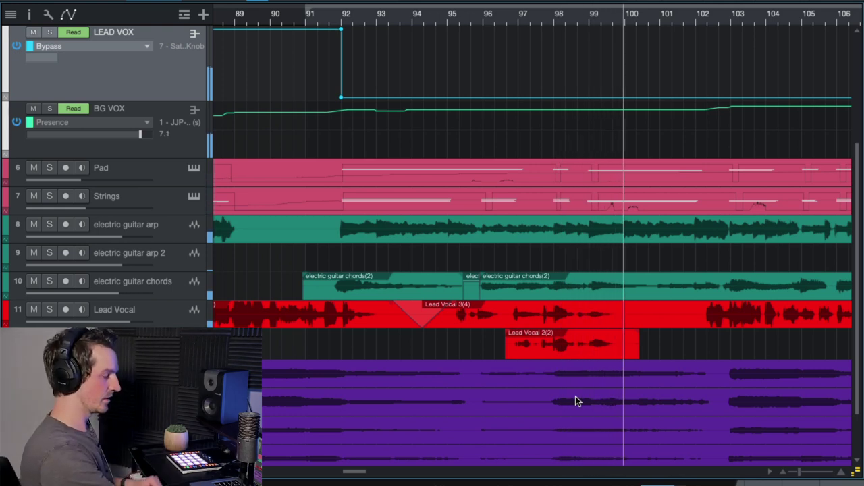
pyautogui.press('space')
# - Solo the LEAD VOX bus and play it from about bar 96 to hear the vocals alone
pyautogui.press('s')
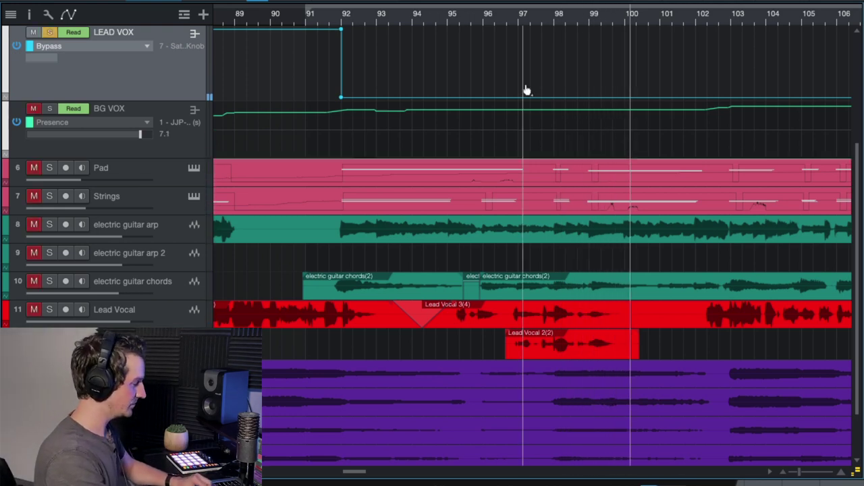
pyautogui.click(508, 19)
pyautogui.press('space')
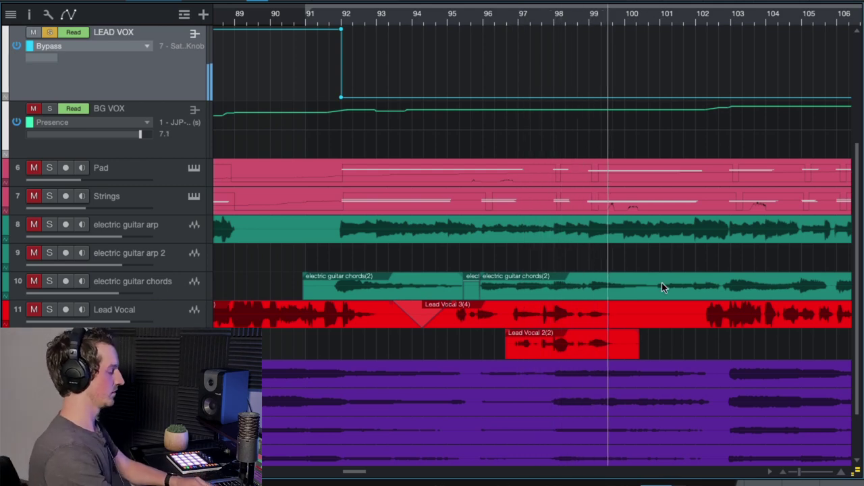
# - Continue the vocal audition from about bar 108, and unsolo the LEAD VOX bus to hear the full mix before stopping
pyautogui.hscroll(1, 661, 283)
pyautogui.scroll(-3, 511, 280)
pyautogui.hscroll(2, 484, 279)
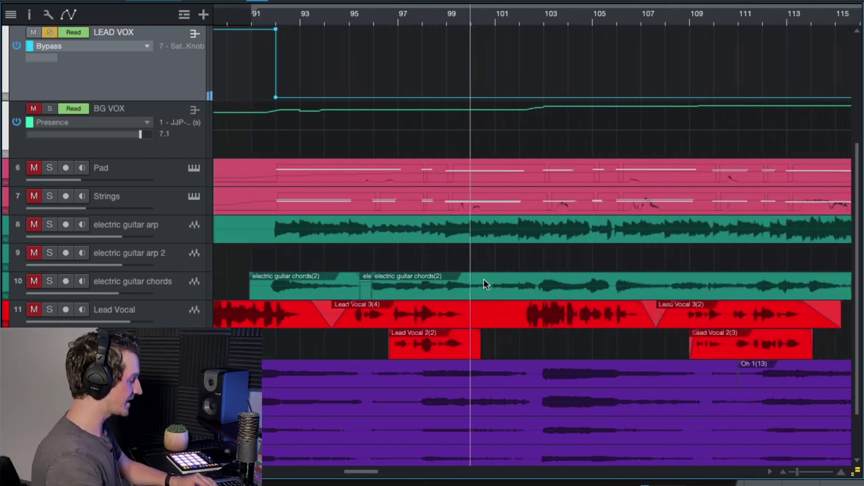
pyautogui.scroll(-2, 483, 280)
pyautogui.click(613, 19)
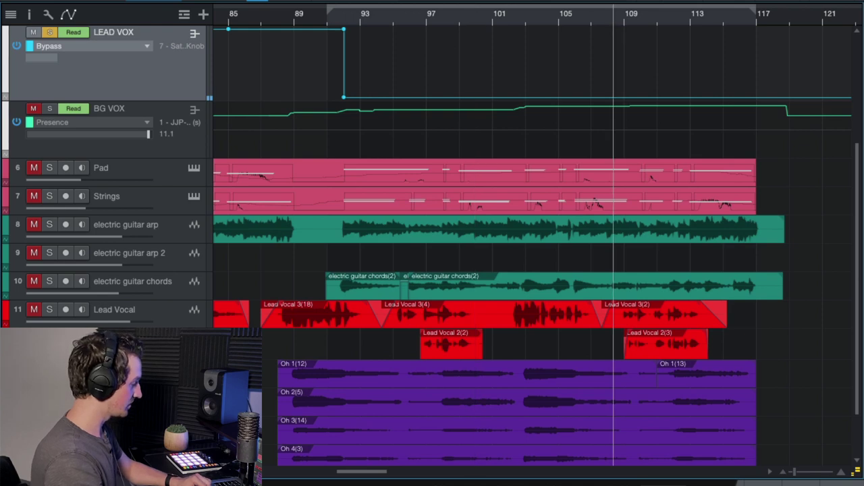
pyautogui.keyDown('alt'); pyautogui.click(33, 252); pyautogui.keyUp('alt')
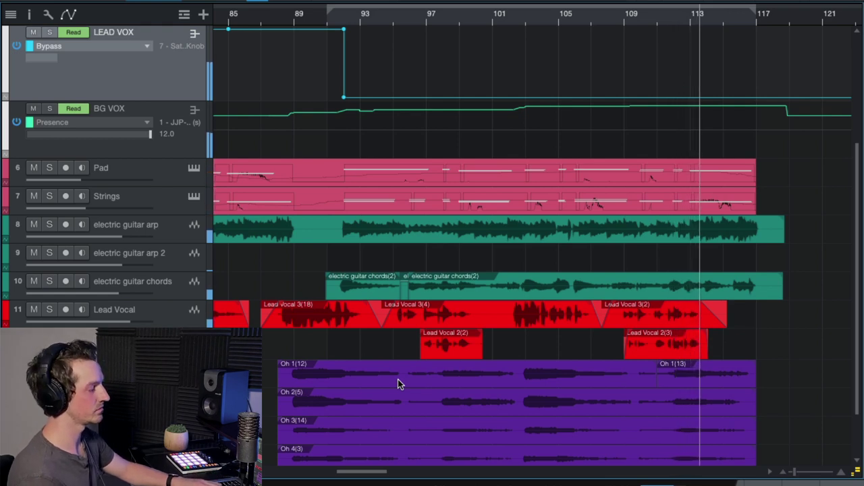
pyautogui.press('space')
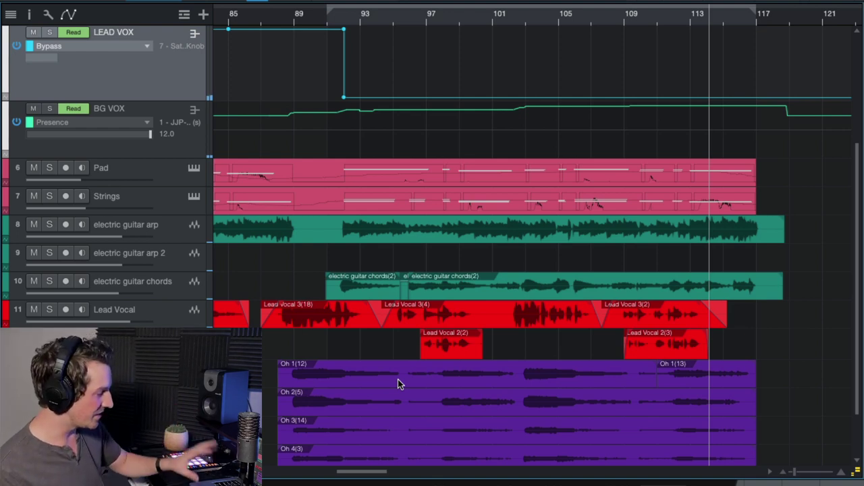
# - Play the full mix from about bar 96, and survey the whole song arrangement from the opening Oh vocals to the last section
pyautogui.click(418, 26)
pyautogui.press('space')
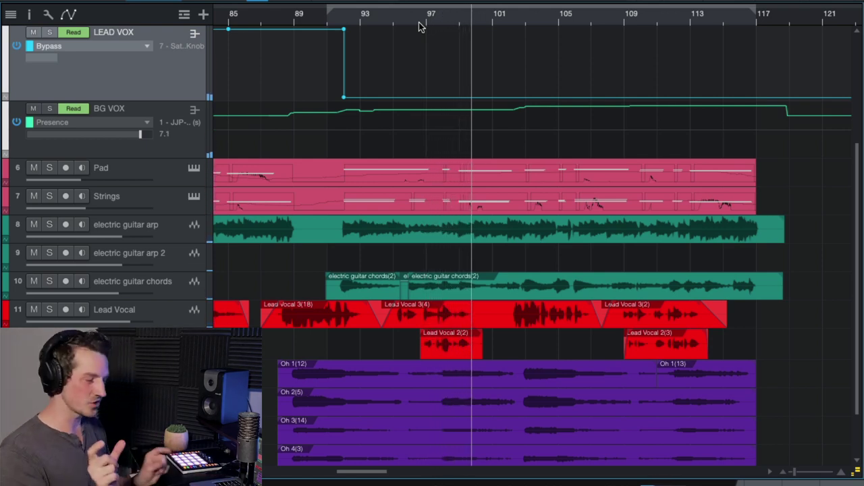
pyautogui.press('w')
pyautogui.press('w')
pyautogui.press('w')
pyautogui.press('w')
pyautogui.press('w')
pyautogui.press('w')
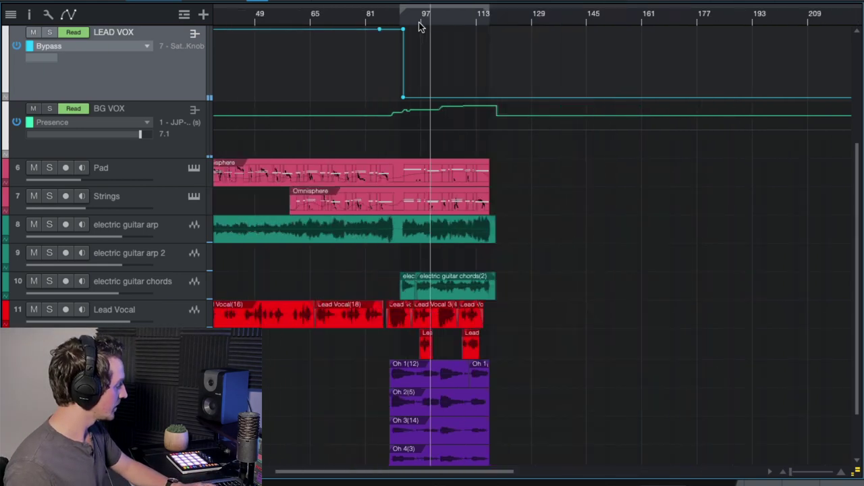
pyautogui.press('e')
pyautogui.press('e')
pyautogui.press('e')
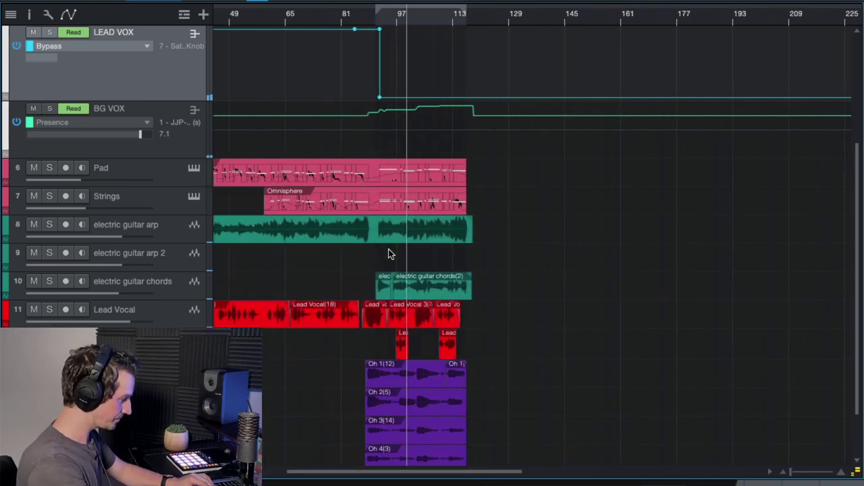
pyautogui.scroll(-1, 334, 309)
pyautogui.scroll(-1, 419, 376)
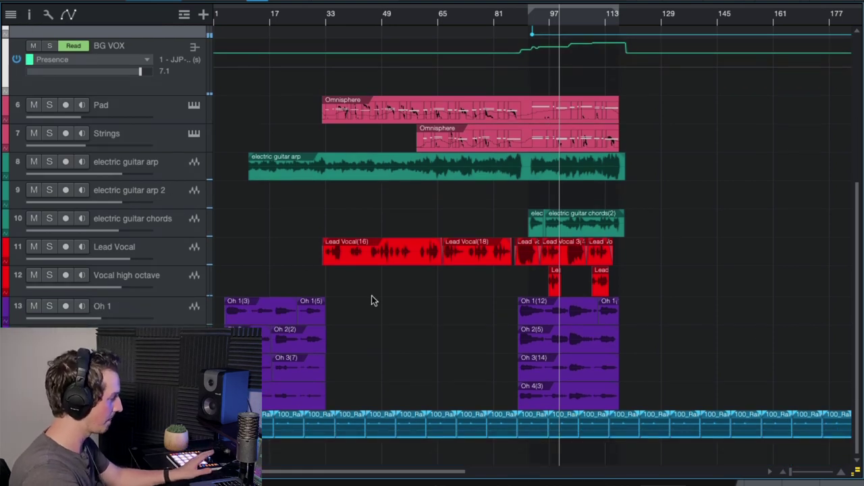
pyautogui.scroll(4, 372, 300)
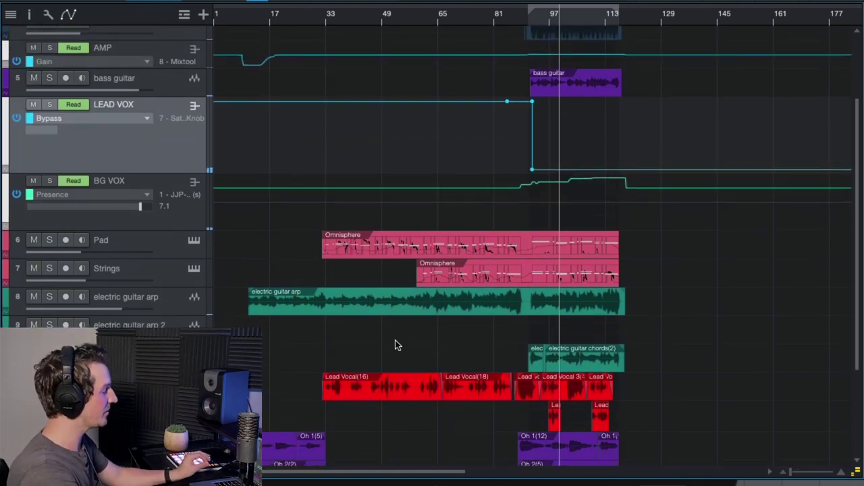
pyautogui.scroll(1, 386, 266)
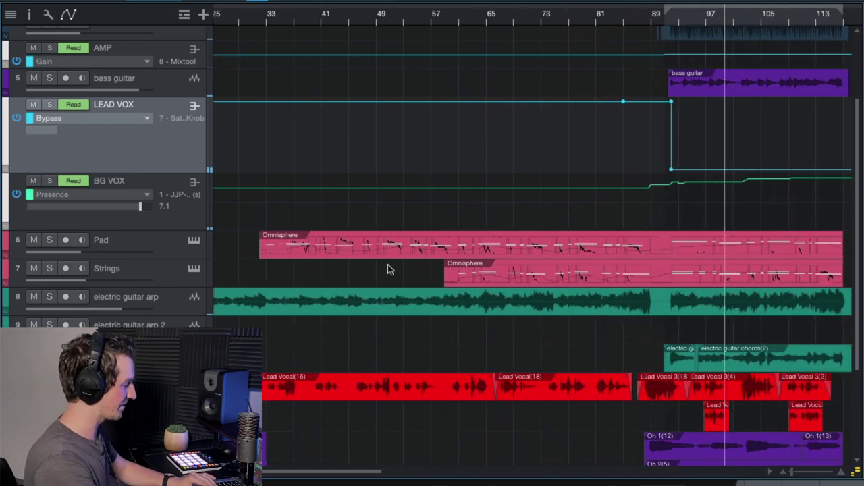
# - Place the playhead at about bar 31, where the Pad and Lead Vocal enter, and play the full mix
pyautogui.hscroll(-3, 385, 268)
pyautogui.scroll(-2, 384, 269)
pyautogui.click(314, 25)
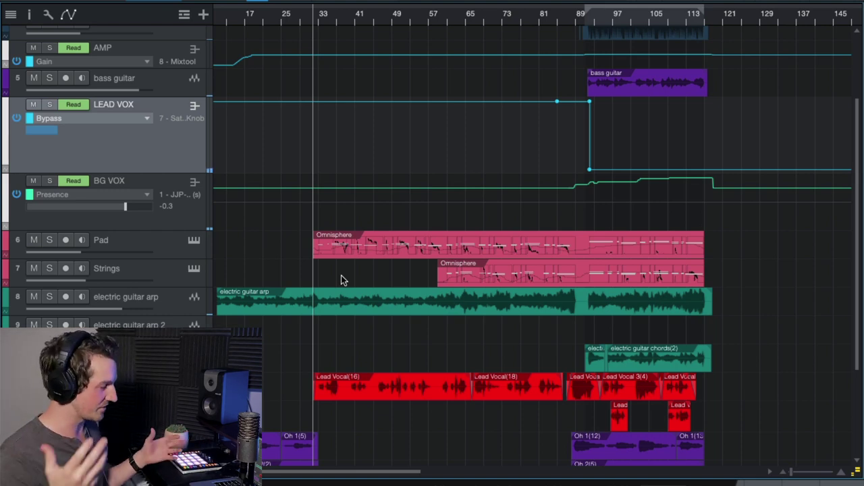
pyautogui.scroll(2, 478, 320)
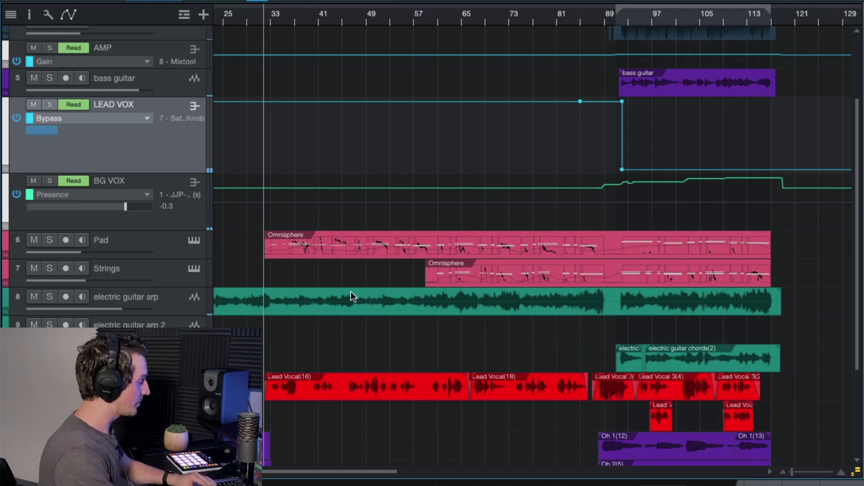
pyautogui.scroll(3, 350, 292)
pyautogui.press('space')
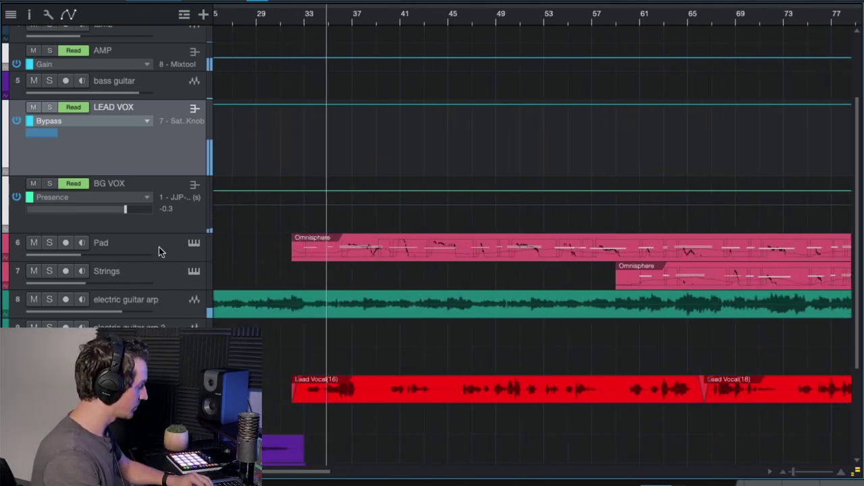
# - Solo the Pad track and audition it from about bar 53, and unsolo it to play the full mix from about bar 32
pyautogui.click(51, 243)
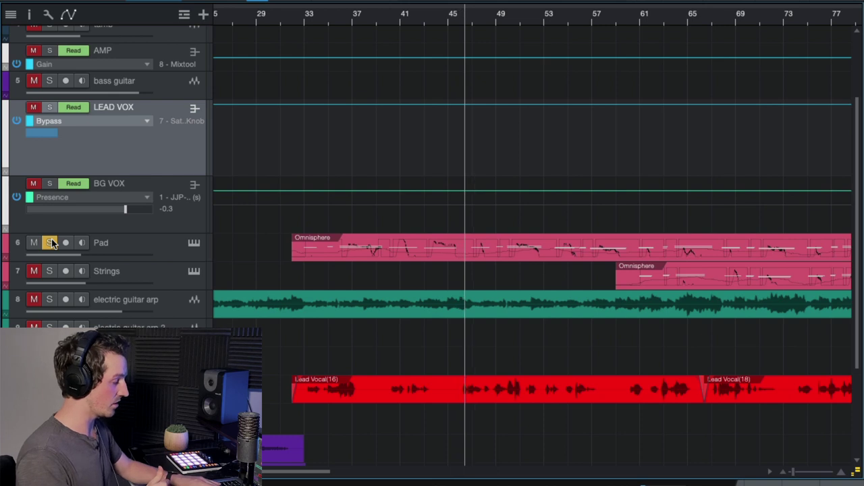
pyautogui.click(552, 18)
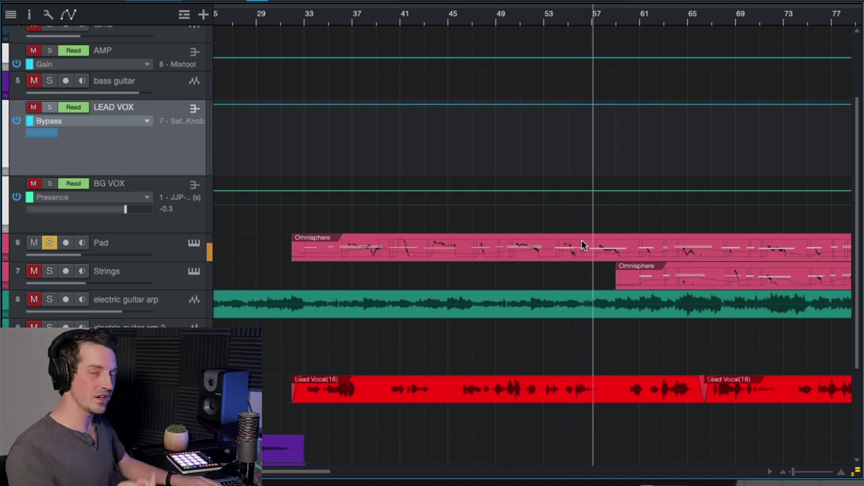
pyautogui.hotkey('shift', 's')
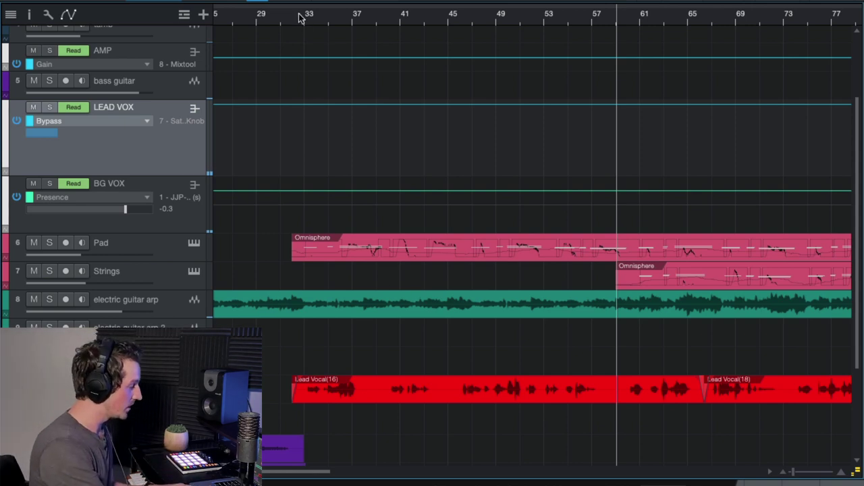
pyautogui.press('space')
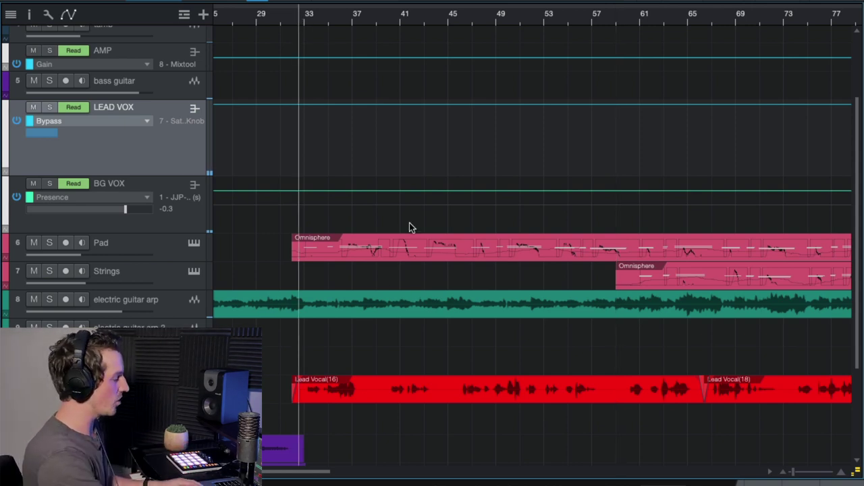
pyautogui.press('space')
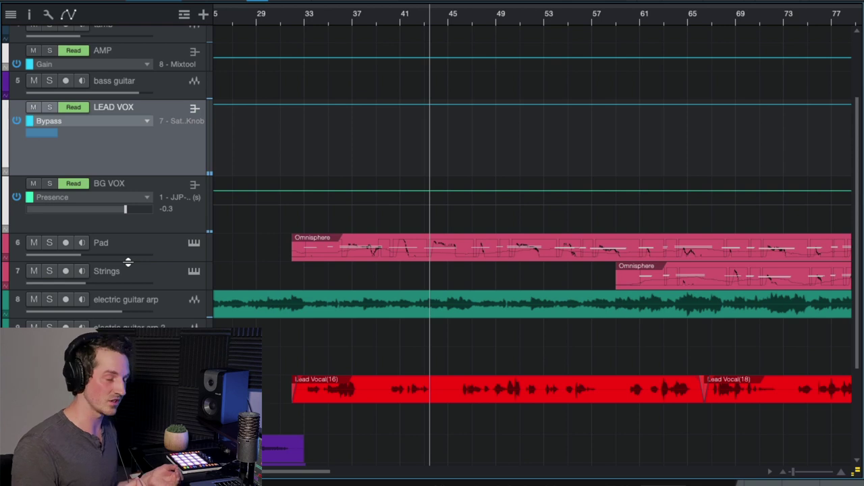
# - Audition the Strings track from about bar 59, toggling its solo to compare it with the full mix
pyautogui.click(67, 277)
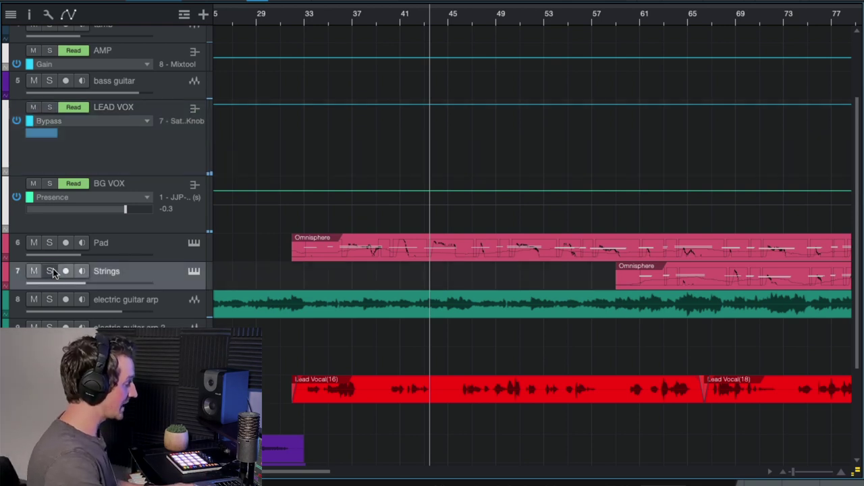
pyautogui.click(53, 270)
pyautogui.click(624, 22)
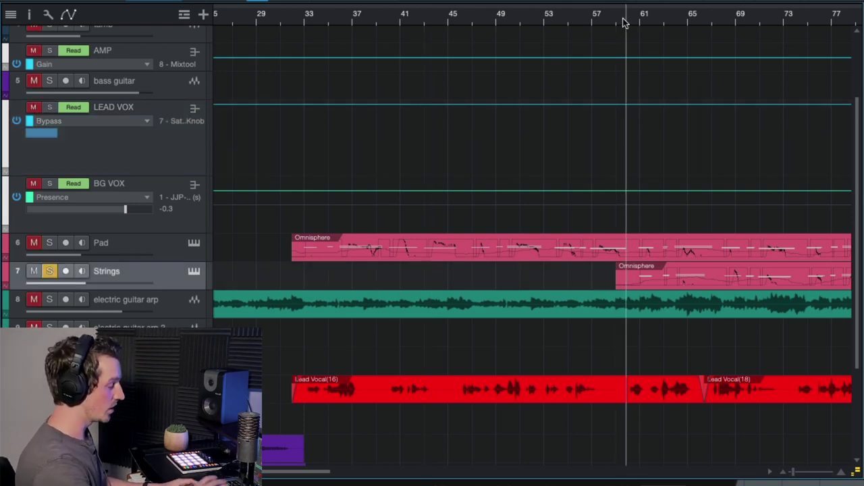
pyautogui.click(52, 270)
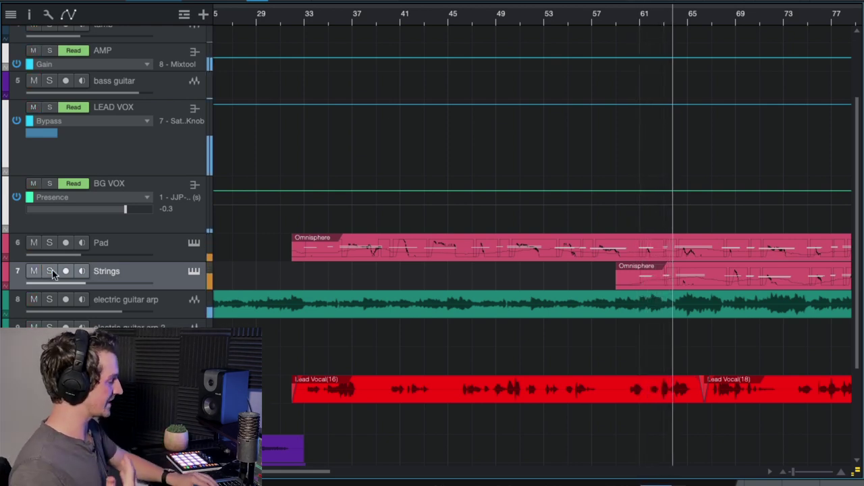
pyautogui.click(52, 270)
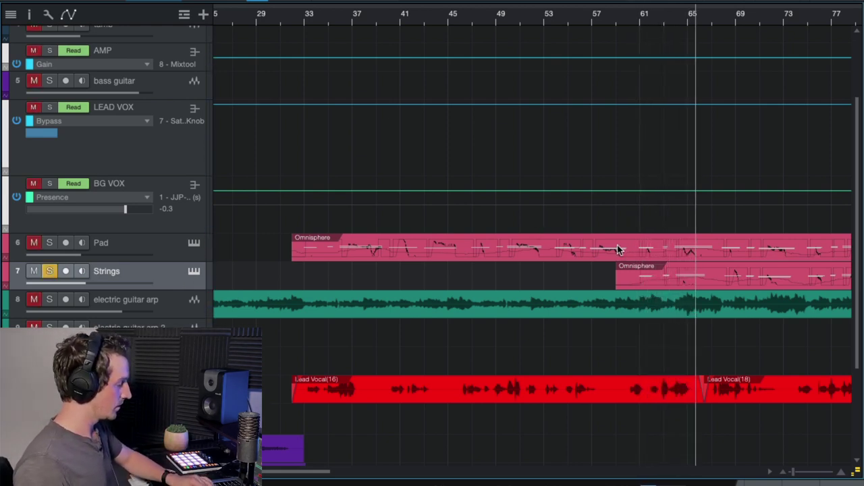
# - Inspect the Strings part's notes in the note editor, close the editor, and unsolo and disarm the Strings track
pyautogui.doubleClick(649, 279)
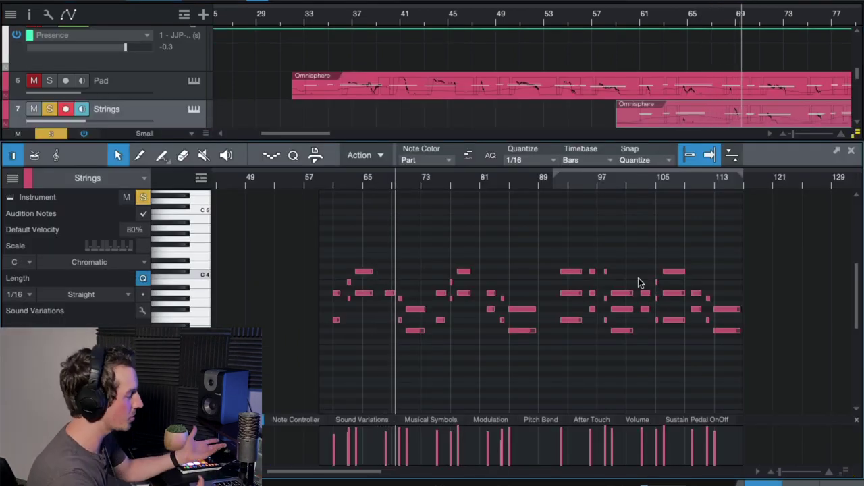
pyautogui.press('F2')
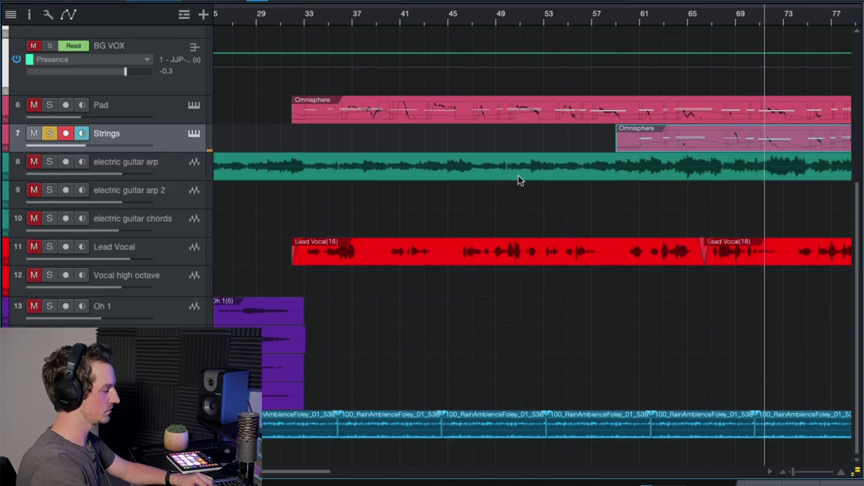
pyautogui.click(49, 133)
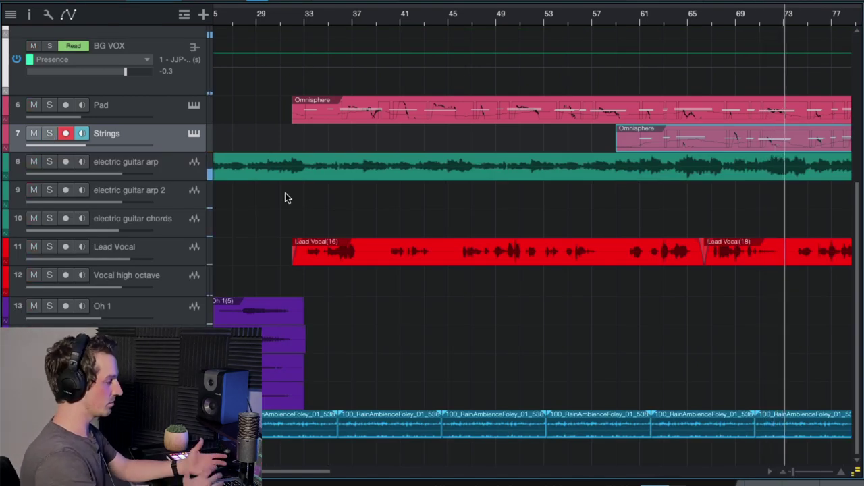
pyautogui.click(65, 133)
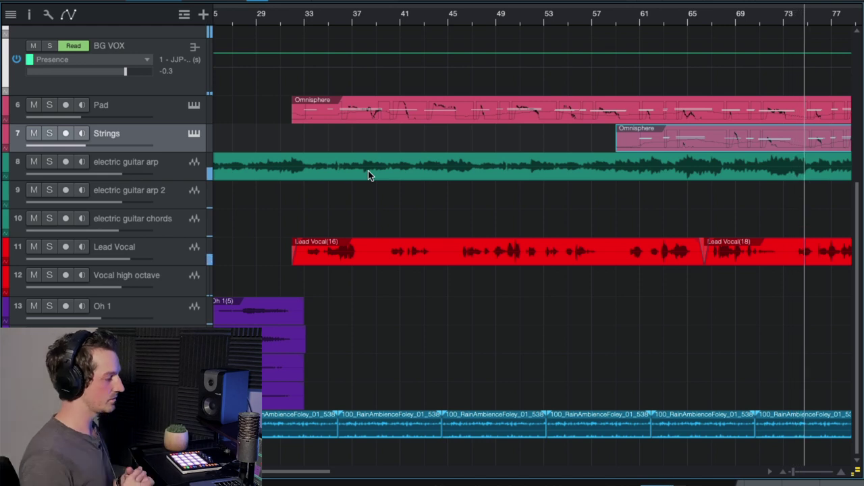
# - Solo the Pad and Strings tracks together, and view the Pad's Omnisphere patch, closing the instrument window
pyautogui.click(49, 104)
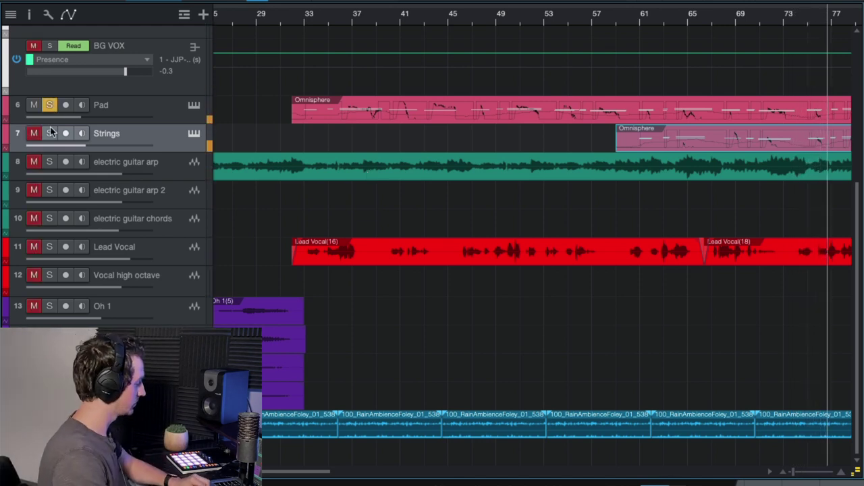
pyautogui.click(49, 133)
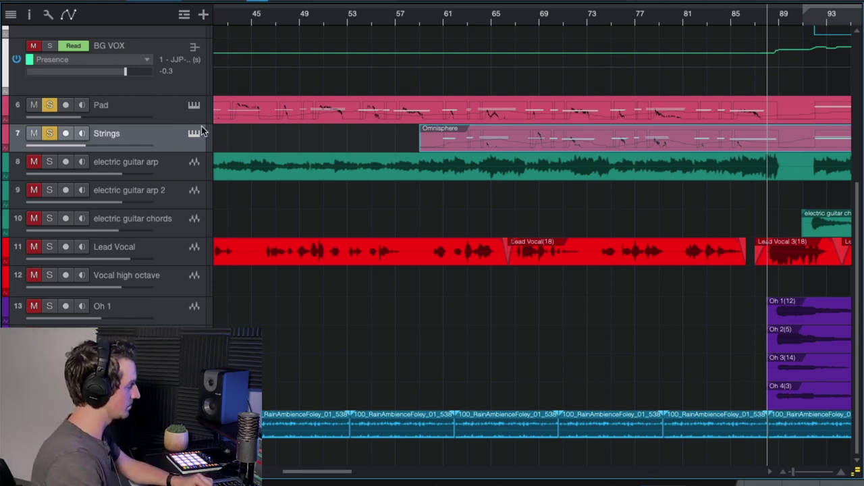
pyautogui.click(193, 106)
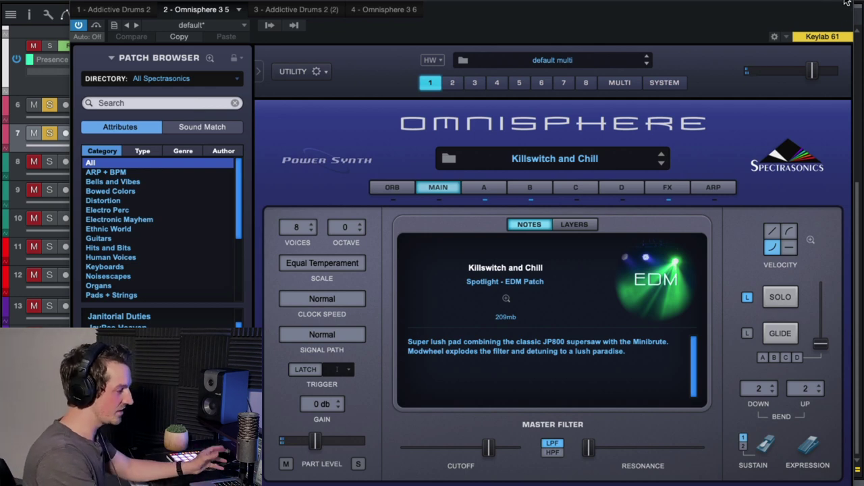
pyautogui.click(847, 3)
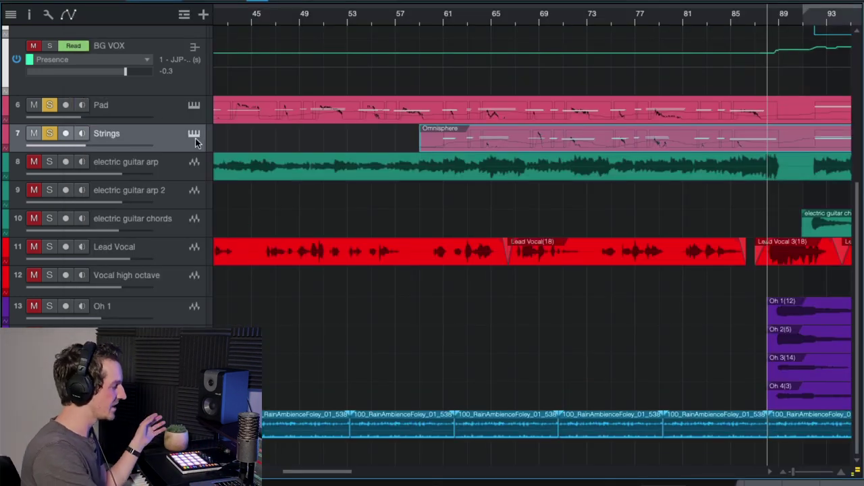
# - View the Strings track's Omnisphere patch, close the instrument window, and clear all solos
pyautogui.click(194, 134)
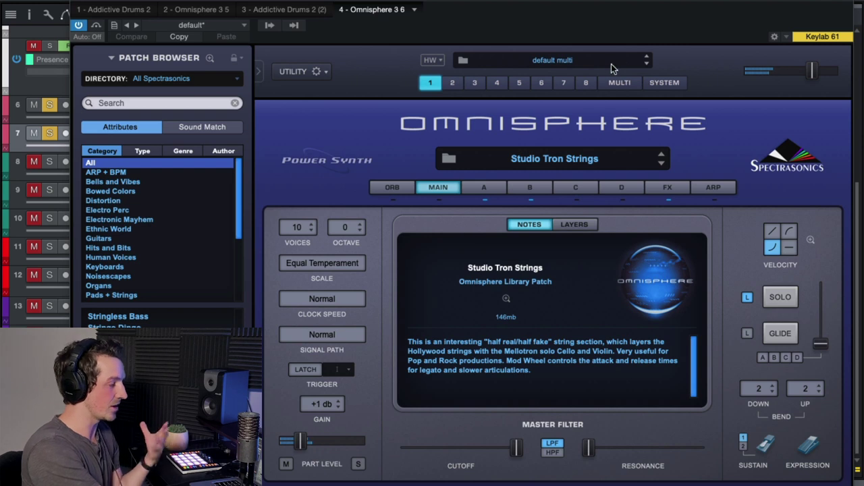
pyautogui.click(845, 4)
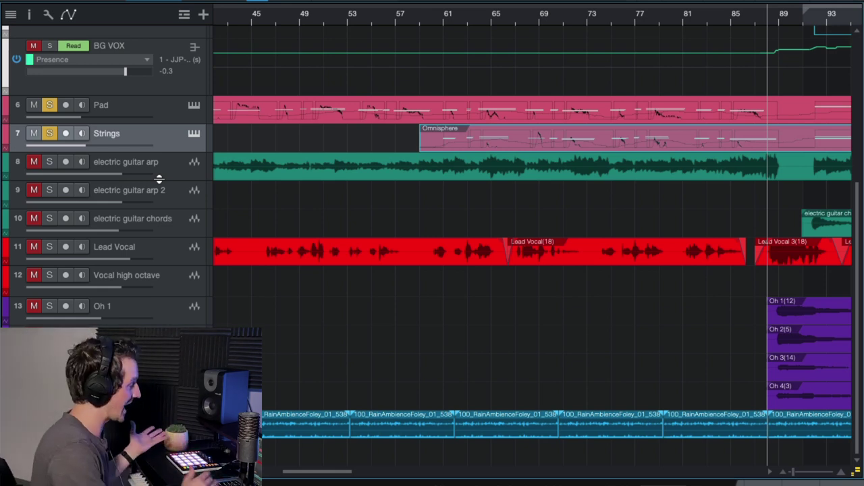
pyautogui.hotkey('shift', 's')
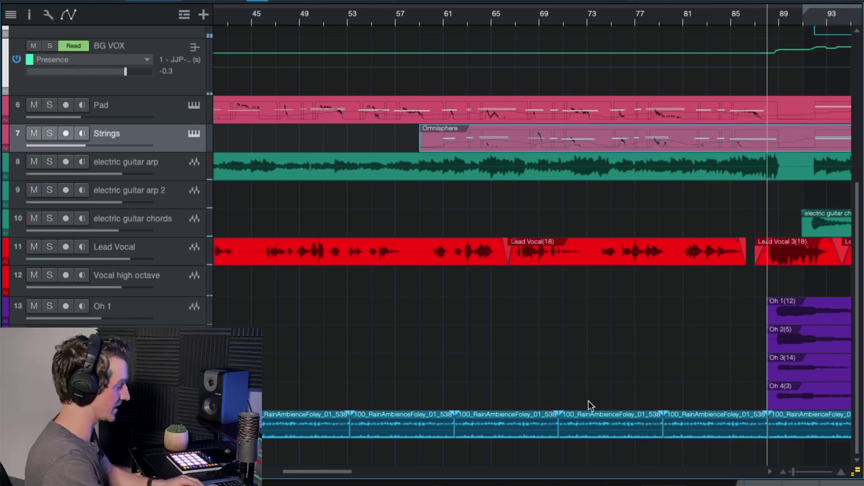
# - Solo the rain ambience foley track, audition it against the whole arrangement, and unsolo it
pyautogui.scroll(-3, 589, 400)
pyautogui.hscroll(2, 586, 393)
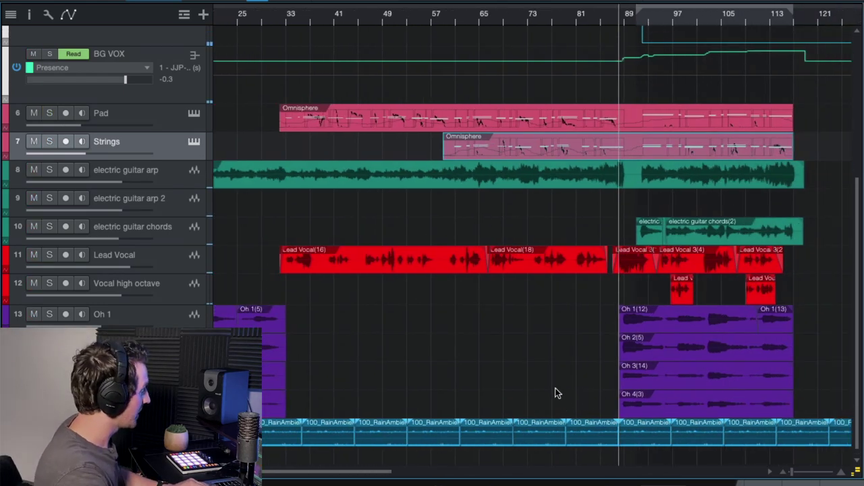
pyautogui.scroll(8, 552, 240)
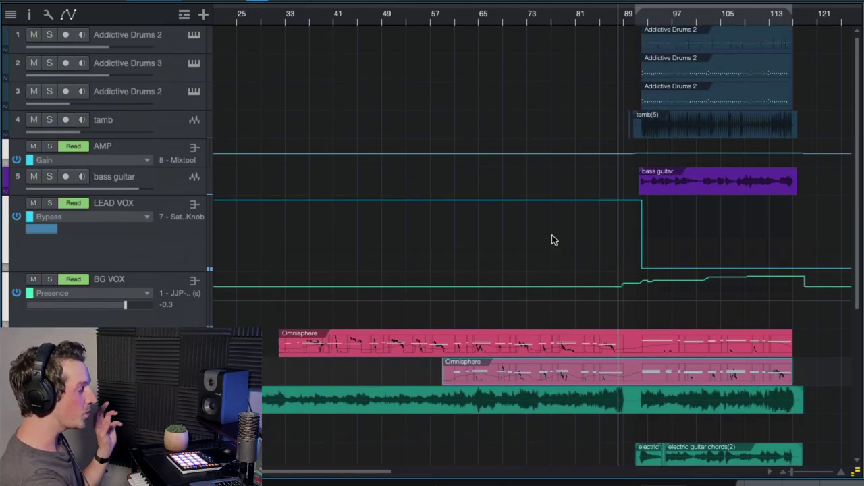
pyautogui.scroll(-8, 552, 240)
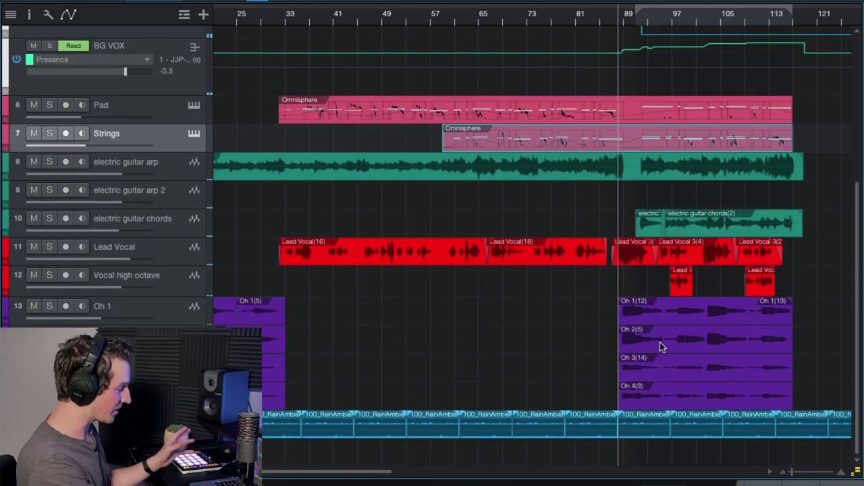
pyautogui.click(591, 425)
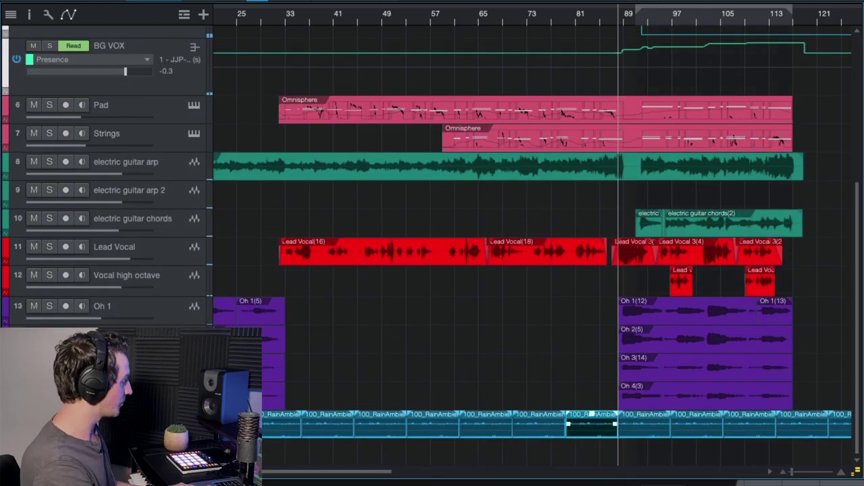
pyautogui.press('s')
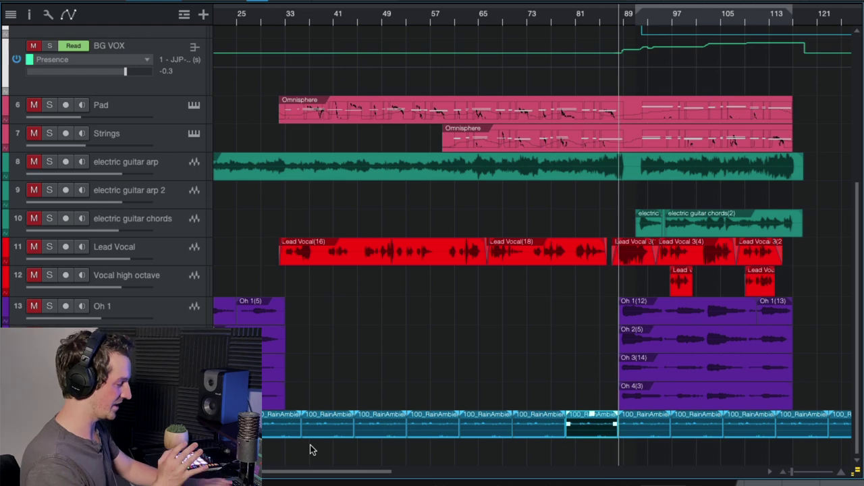
pyautogui.hotkey('shift', 'f')
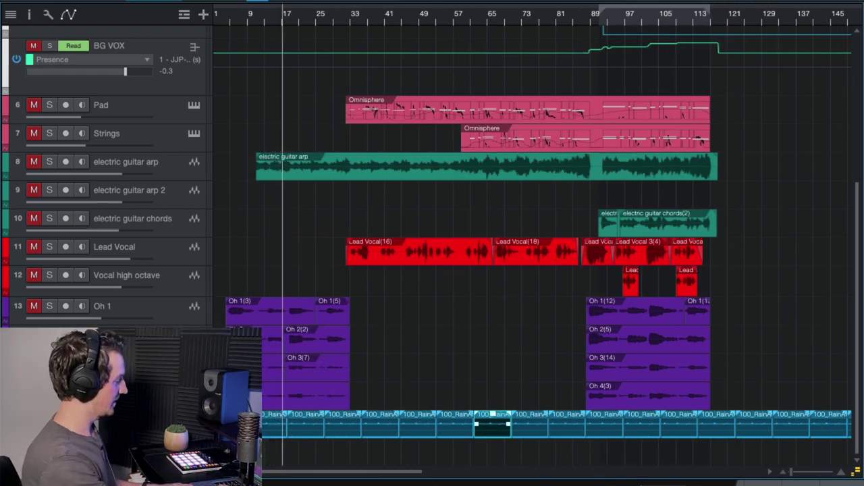
pyautogui.press('s')
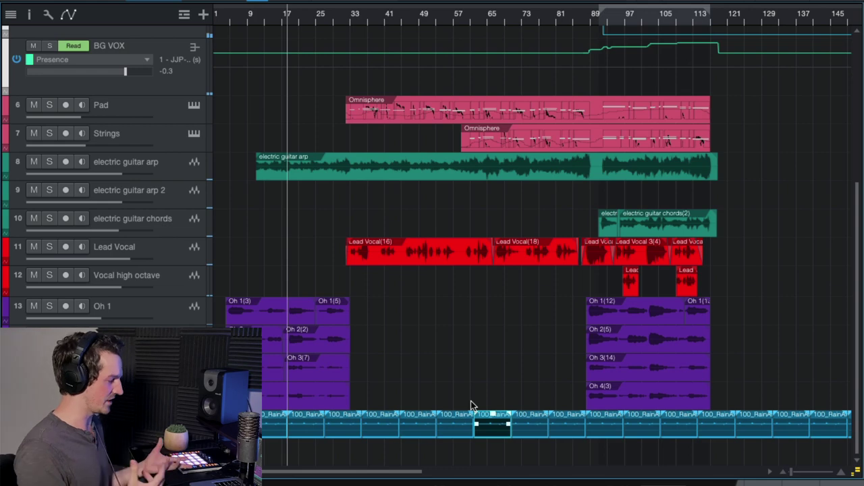
# - Select the bass guitar track and play the full mix from about bar 88 into the bass entry
pyautogui.scroll(8, 355, 372)
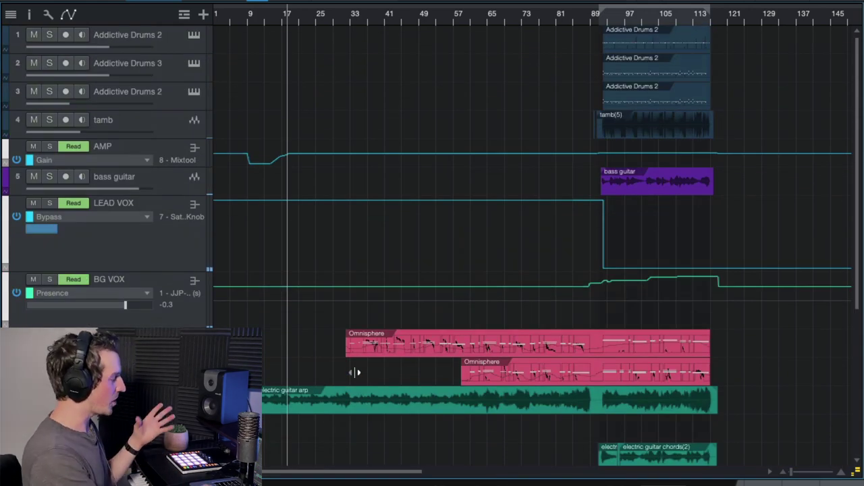
pyautogui.hscroll(1, 389, 266)
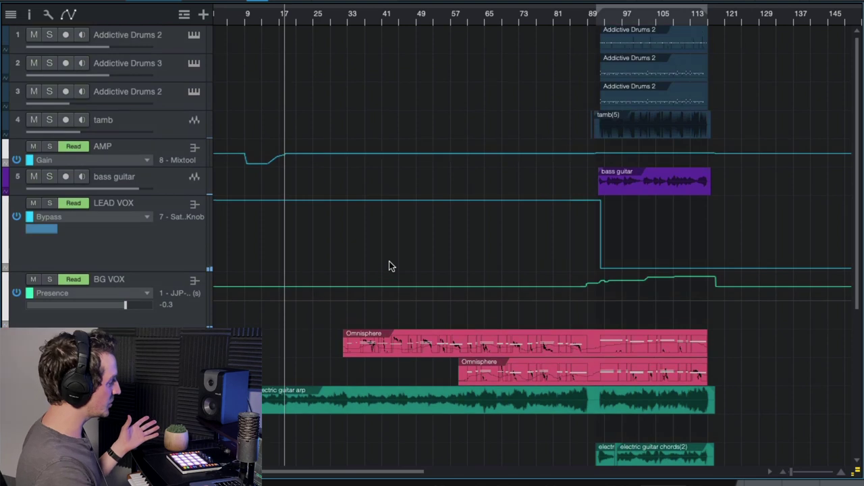
pyautogui.click(171, 179)
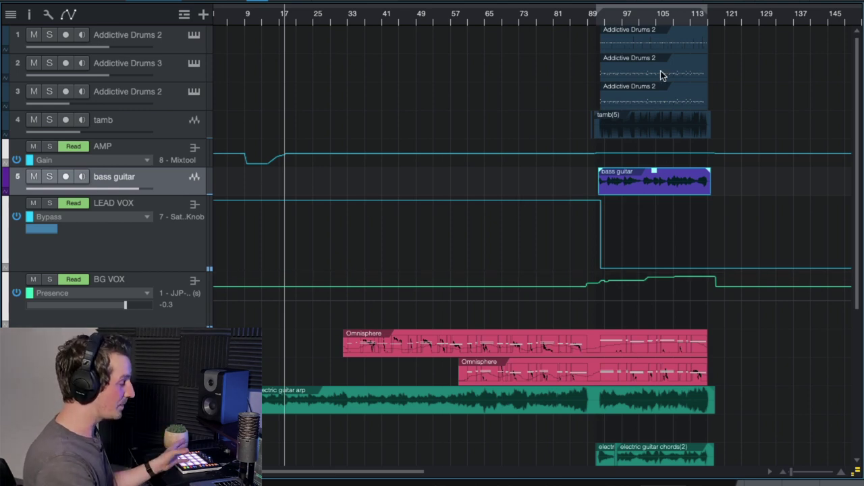
pyautogui.click(587, 20)
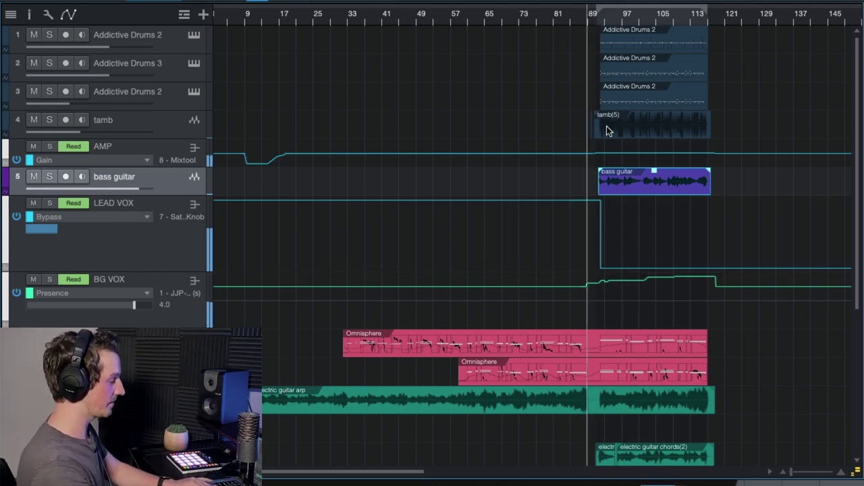
pyautogui.press('e')
pyautogui.press('e')
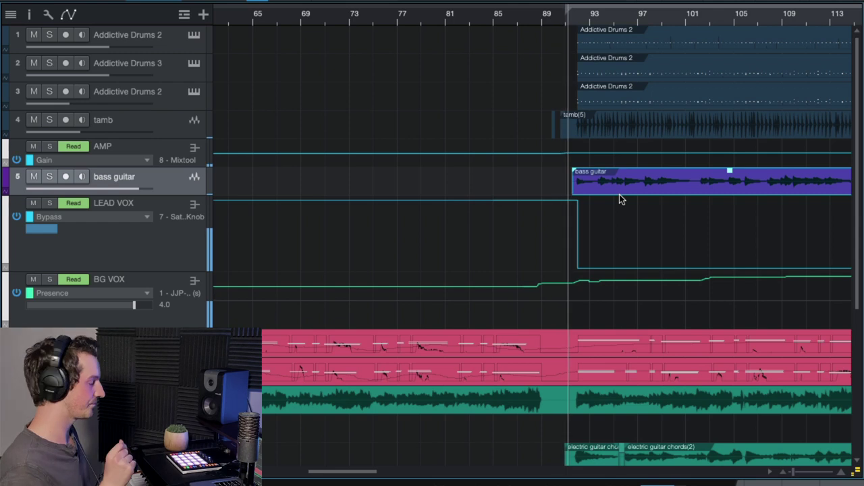
pyautogui.scroll(-2, 622, 197)
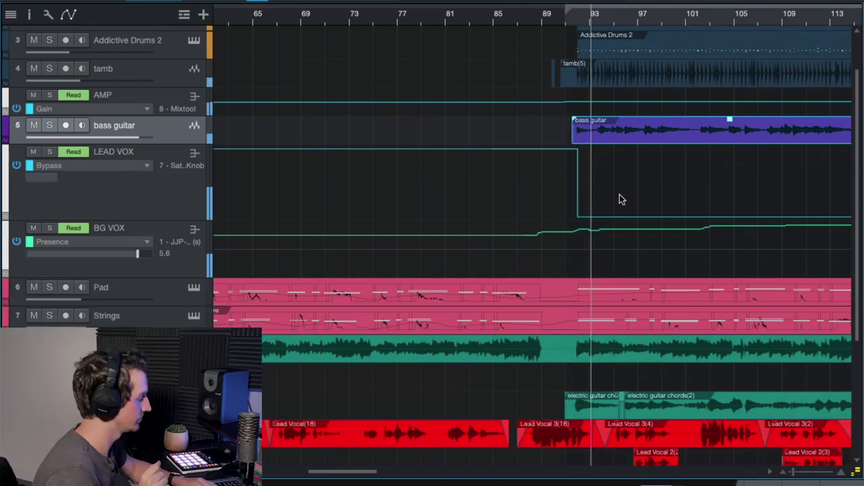
# - Audition the bass guitar soloed, and unsolo it to hear it in the full mix
pyautogui.click(50, 126)
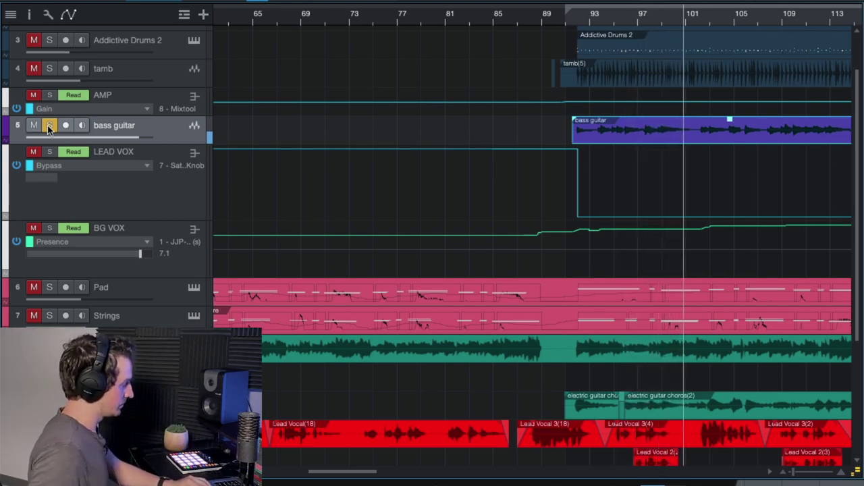
pyautogui.click(49, 126)
pyautogui.press('w')
pyautogui.press('e')
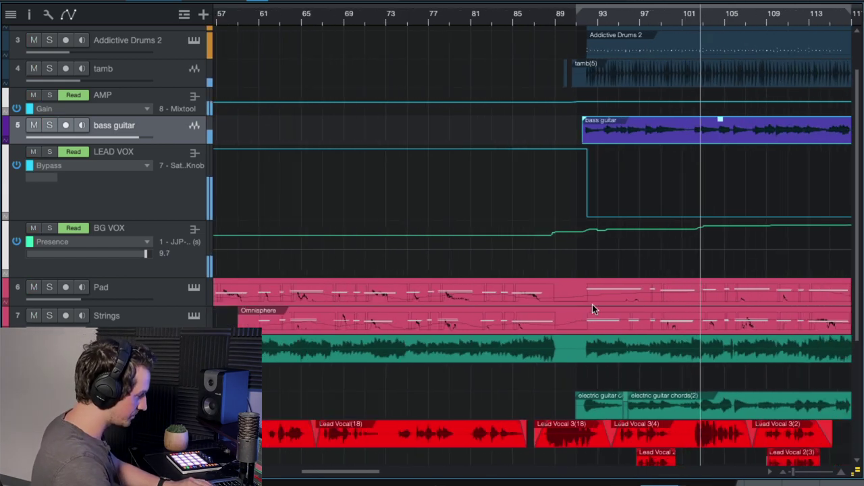
pyautogui.press('w')
pyautogui.hscroll(2, 591, 297)
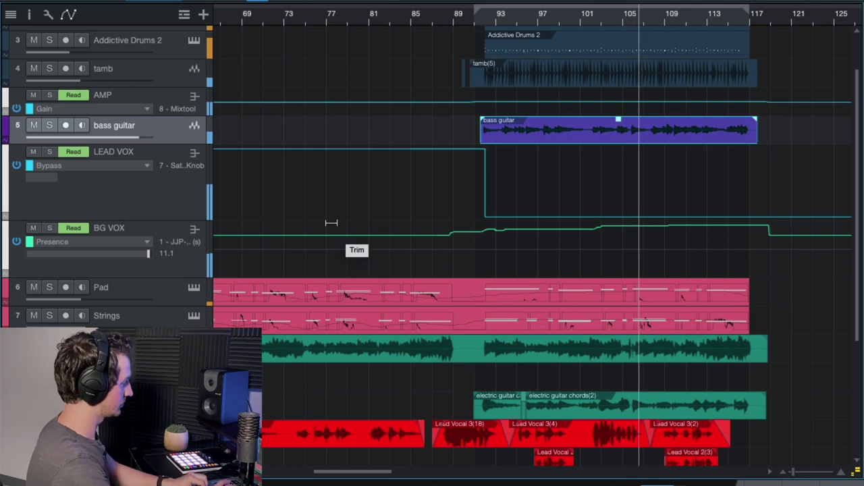
# - Inspect the bass guitar channel's GTR Amp insert in the mixer, and close the plug-in window and the mixer
pyautogui.press('F3')
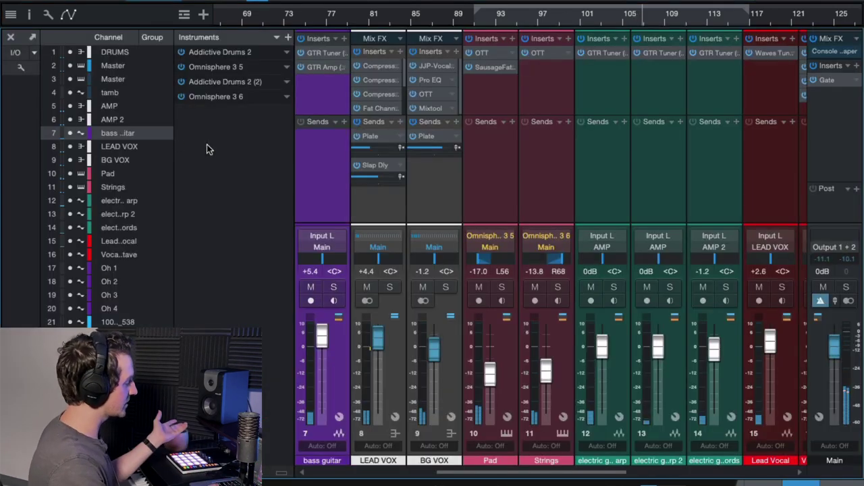
pyautogui.hscroll(-2, 335, 210)
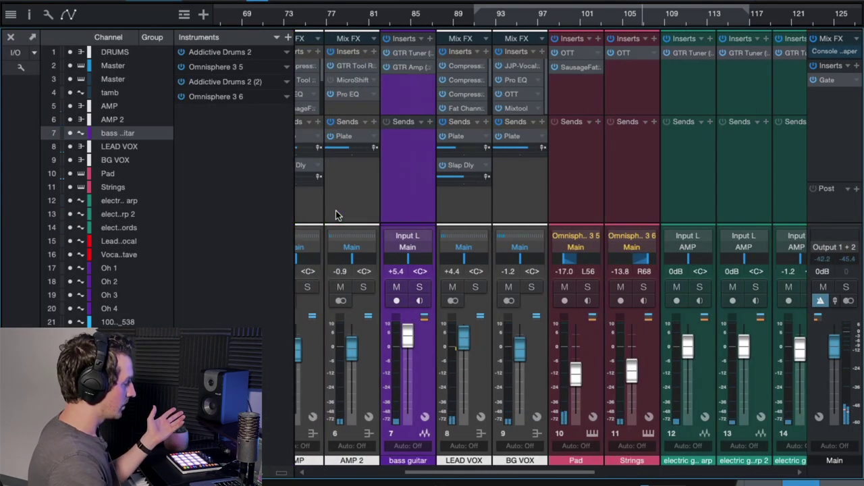
pyautogui.click(405, 67)
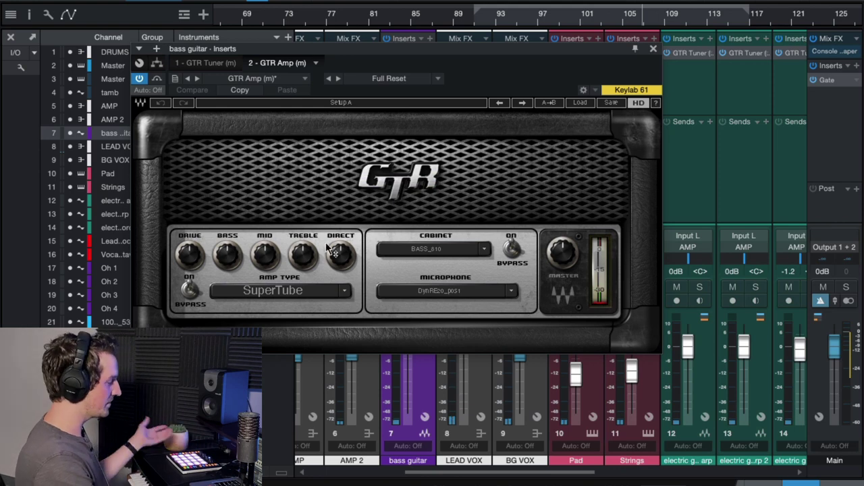
pyautogui.click(653, 52)
pyautogui.press('F3')
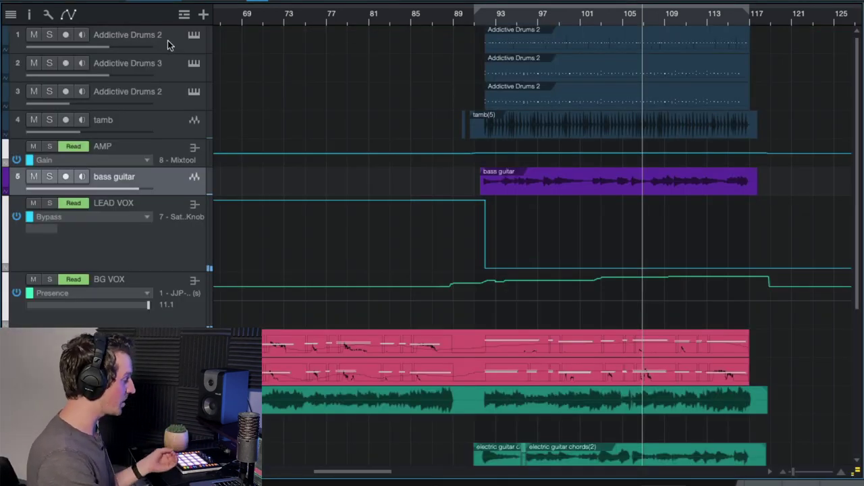
# - View the Addictive Drums 2 instrument of track 1 and close its window
pyautogui.click(186, 44)
pyautogui.click(194, 36)
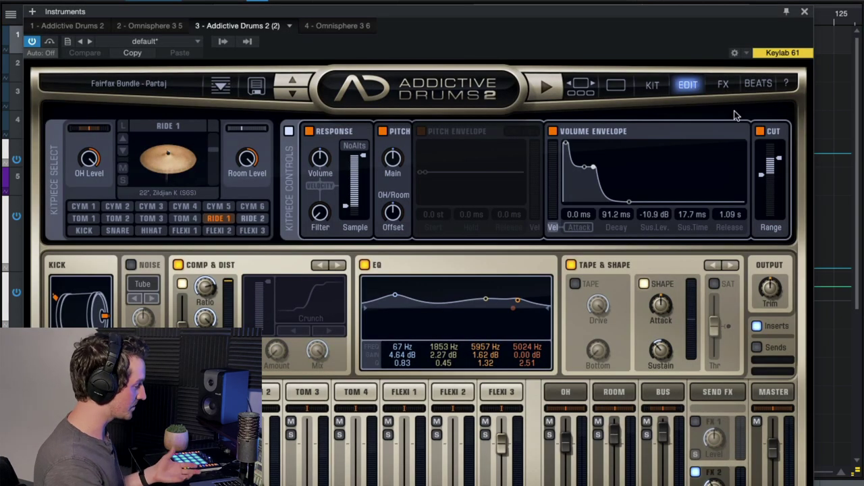
pyautogui.click(803, 13)
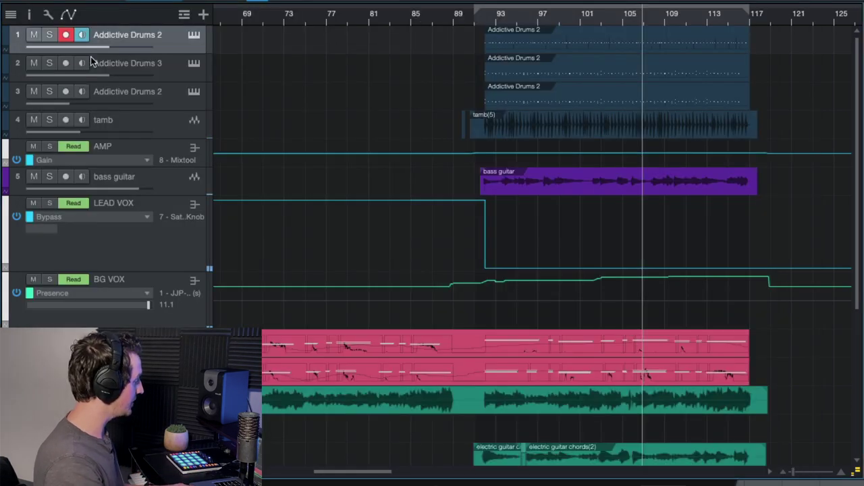
# - Solo tracks 1 and 2, Addictive Drums 2 and Addictive Drums 3, and audition them from about bar 91
pyautogui.click(182, 72)
pyautogui.click(47, 36)
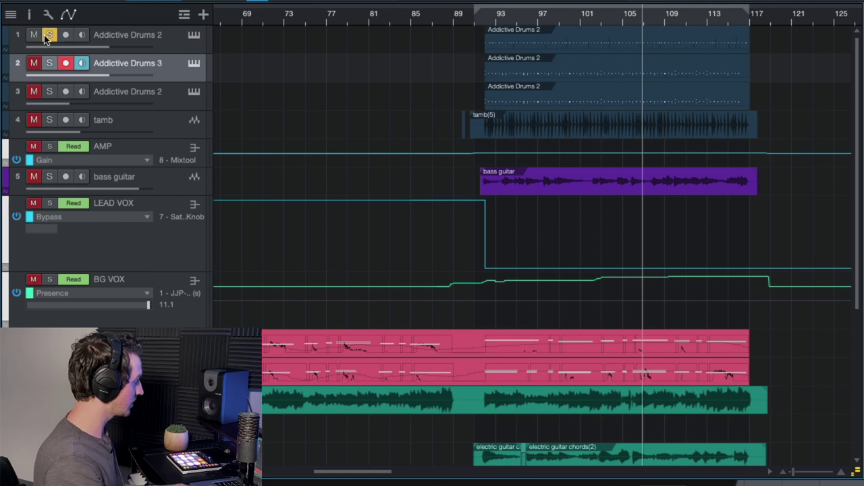
pyautogui.click(50, 63)
pyautogui.click(482, 18)
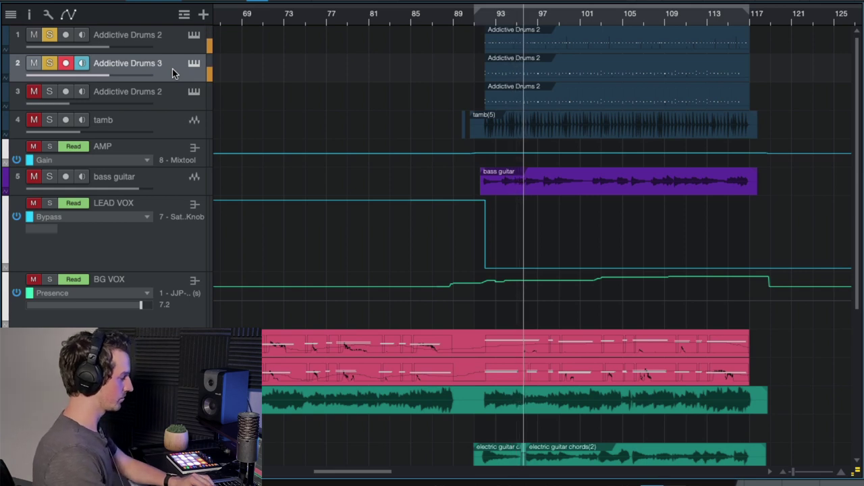
# - Reopen track 1's Addictive Drums 2 window, move it up to examine the Ride 1 kit piece settings, and close it
pyautogui.click(194, 36)
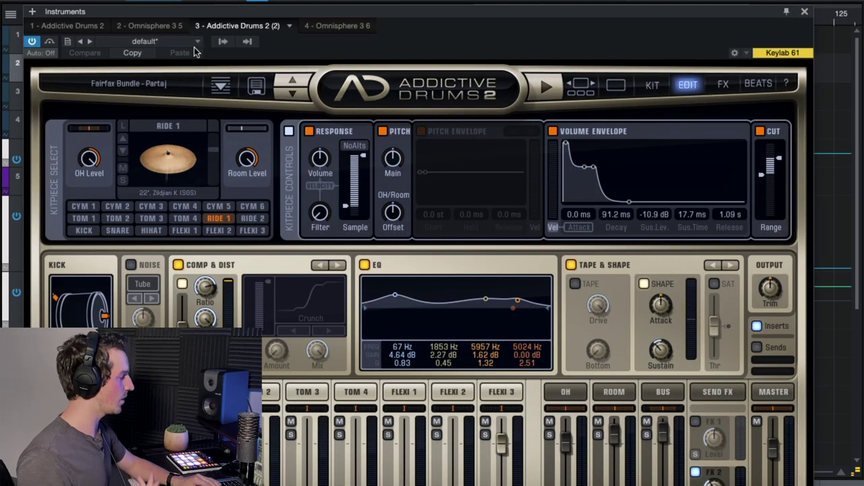
pyautogui.moveTo(634, 24); pyautogui.dragTo(646, 4)
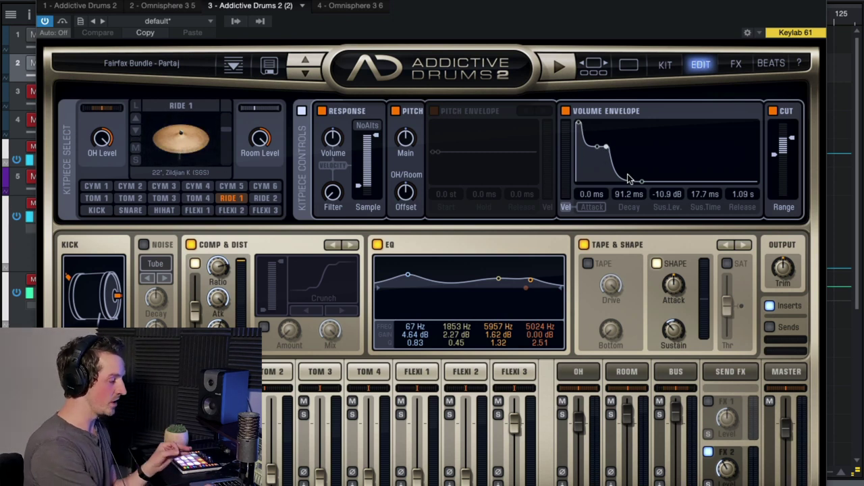
pyautogui.click(199, 154)
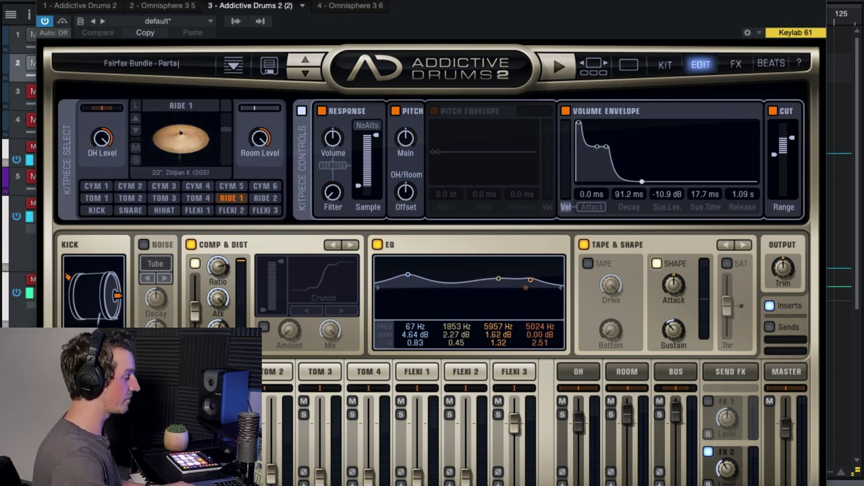
pyautogui.click(821, 2)
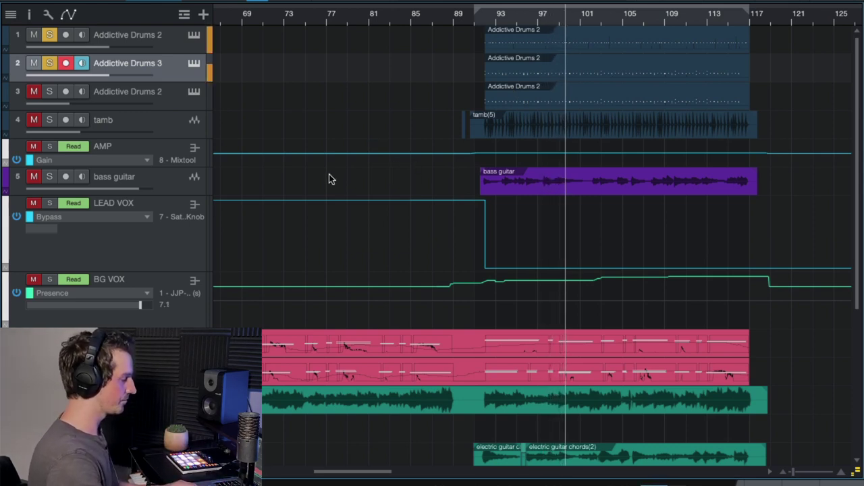
# - Solo the tamb track and audition it from about bar 92 with the soloed drums and on its own, and clear all solos
pyautogui.click(49, 120)
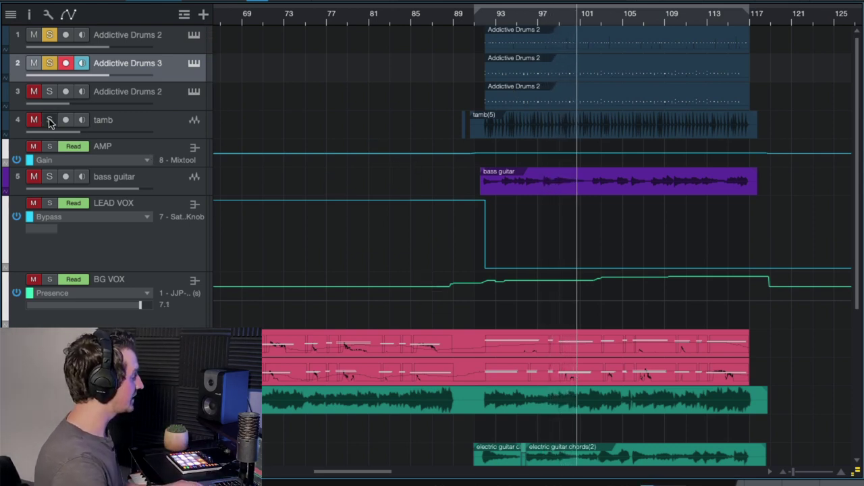
pyautogui.click(488, 17)
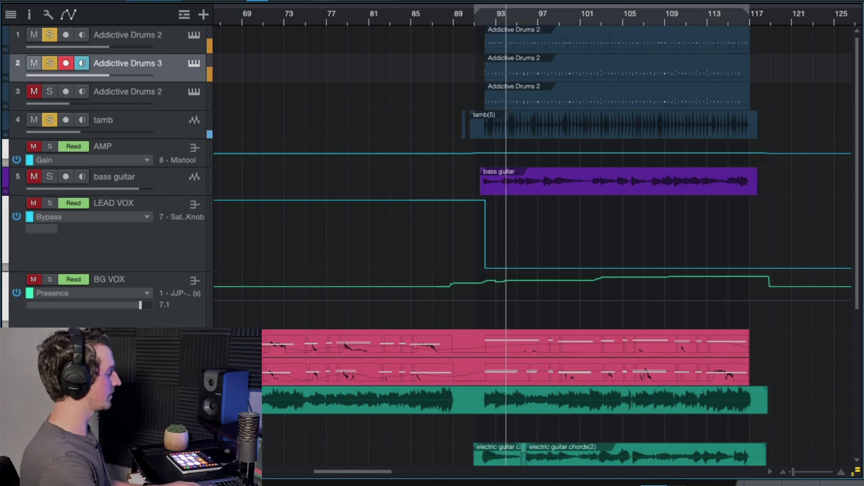
pyautogui.click(49, 35)
pyautogui.click(50, 63)
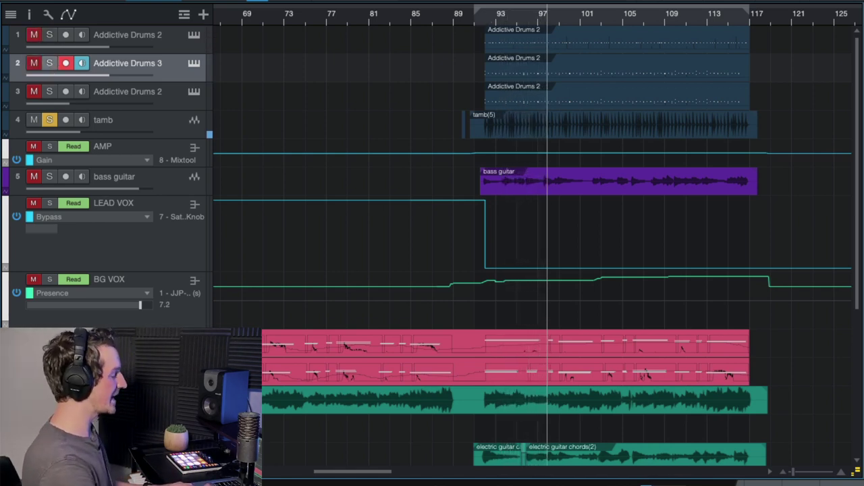
pyautogui.hotkey('shift', 's')
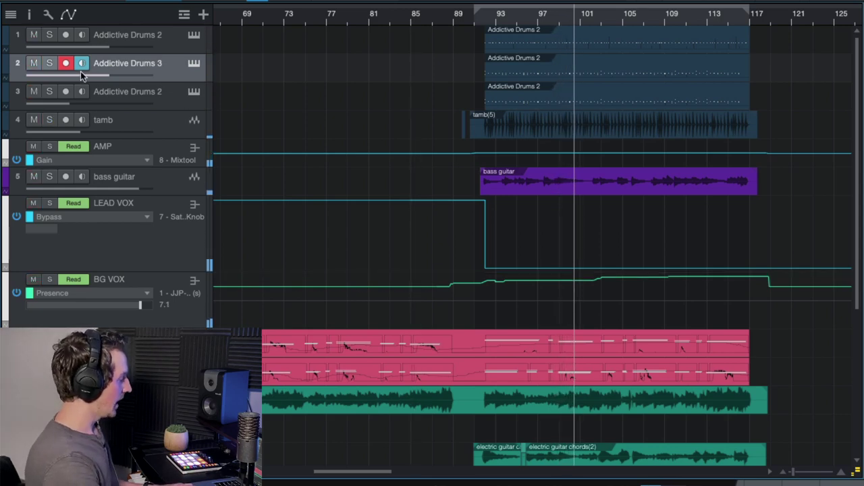
# - View the Addictive Drums 2 instrument of track 2, Addictive Drums 3, and close its window
pyautogui.click(194, 63)
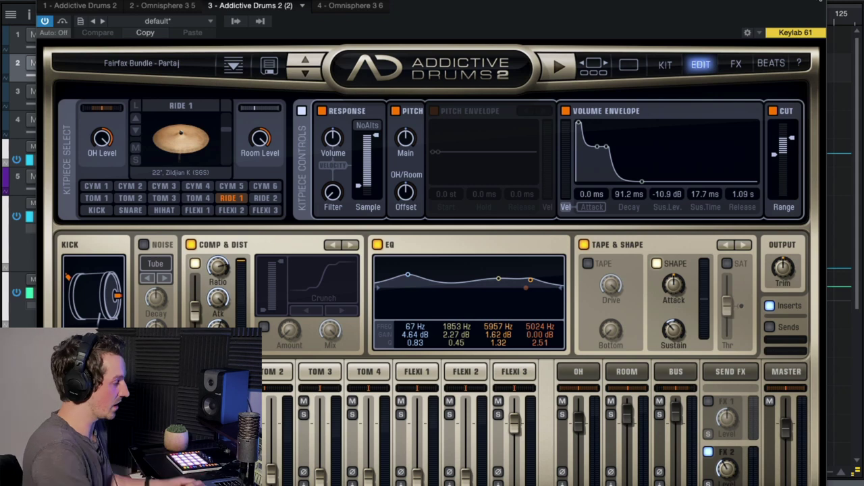
pyautogui.press('Escape')
# - Show the mixer, view the RC-20 Retro Color insert on the DRUMS bus, close it and save the song
pyautogui.press('F3')
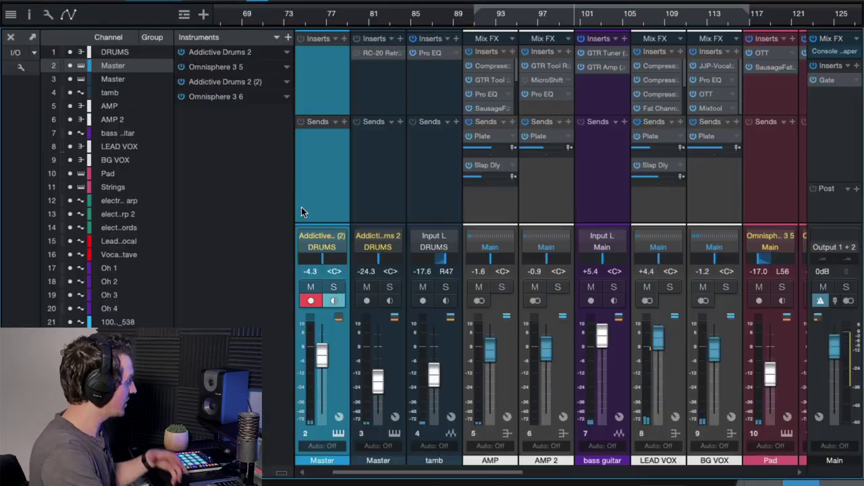
pyautogui.hscroll(-1, 485, 242)
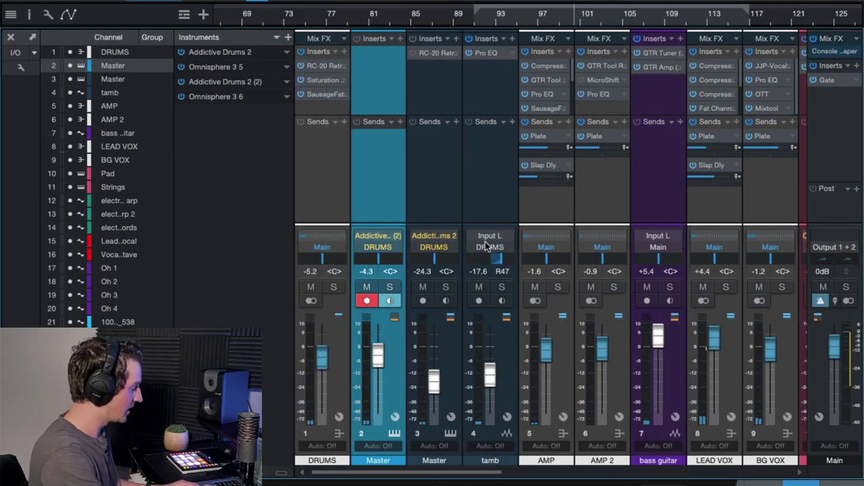
pyautogui.click(332, 187)
pyautogui.click(322, 64)
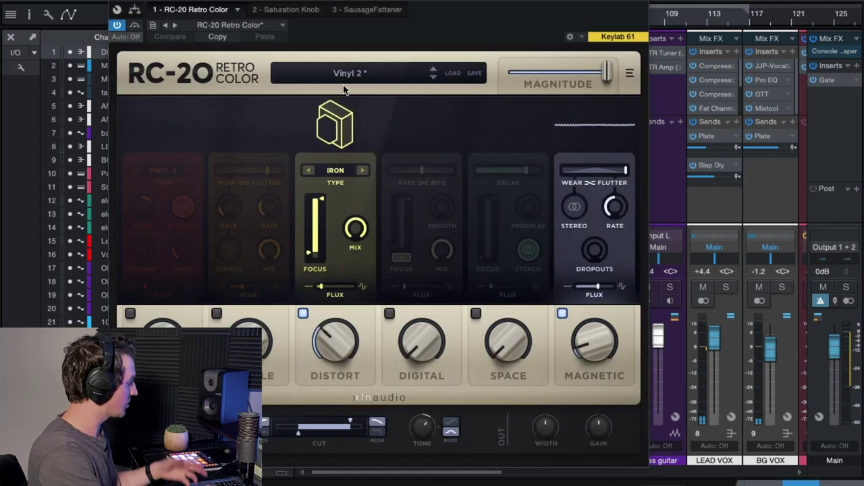
pyautogui.click(635, 22)
pyautogui.hotkey('ctrl', 's')
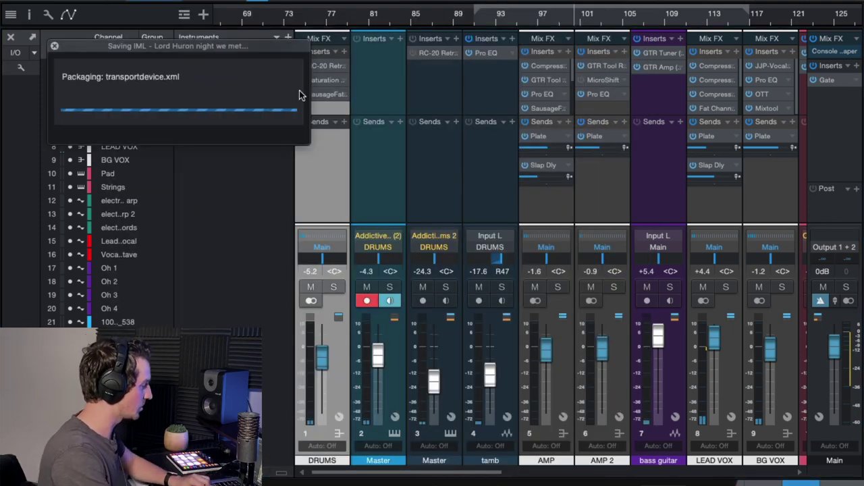
# - View the Saturation Knob and SausageFattener inserts on the DRUMS bus, and close the mixer
pyautogui.click(327, 81)
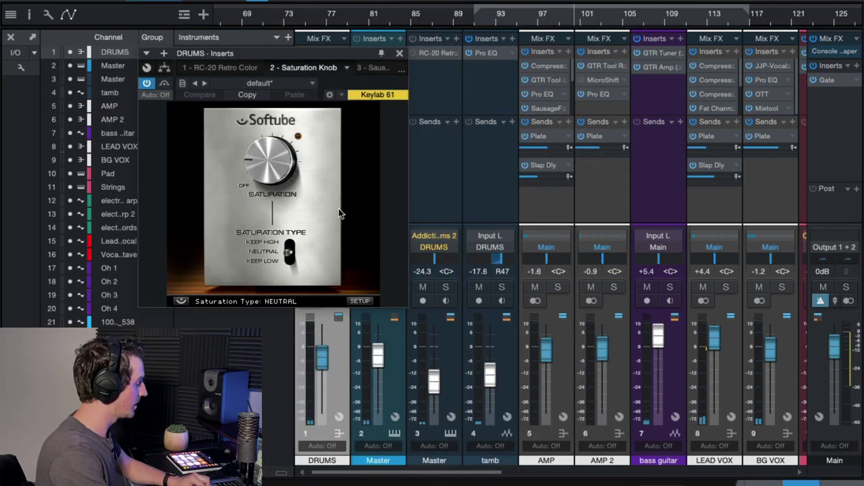
pyautogui.click(400, 53)
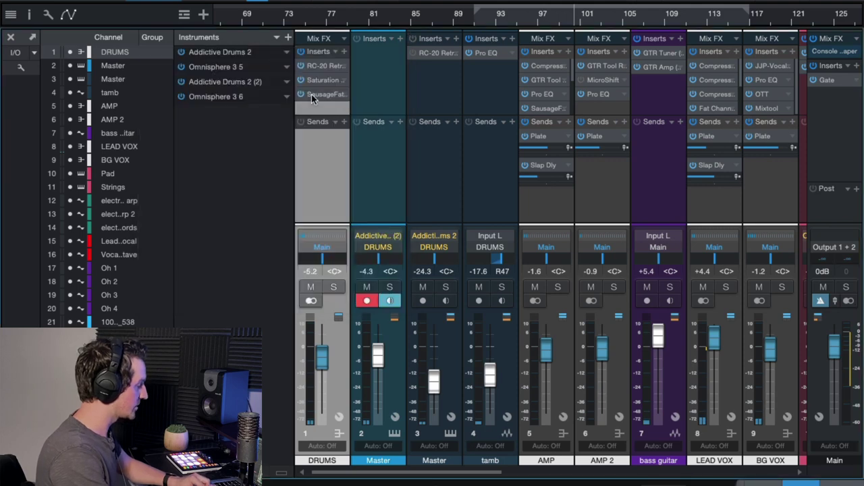
pyautogui.click(311, 94)
pyautogui.click(629, 53)
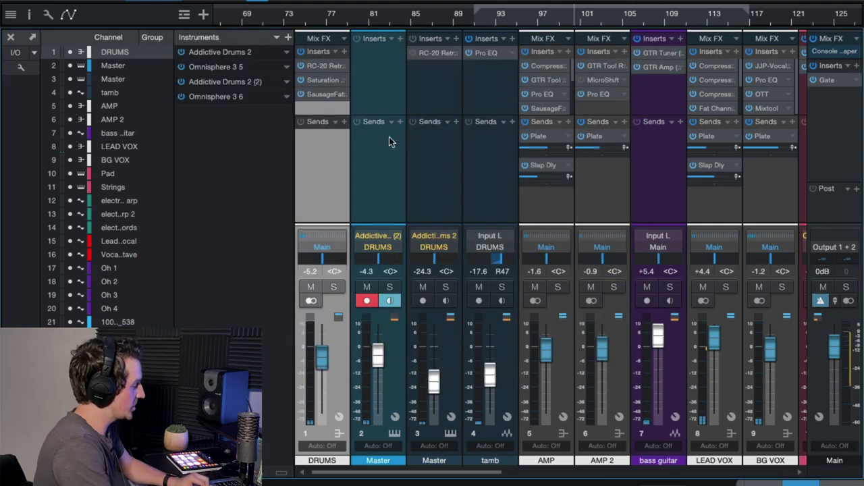
pyautogui.click(10, 37)
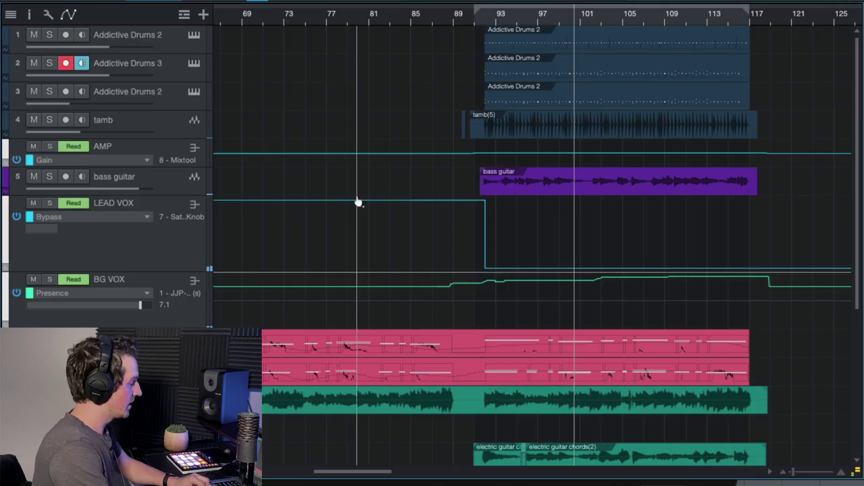
# - Solo track 3, Addictive Drums 2, and audition it from about bar 100
pyautogui.click(166, 105)
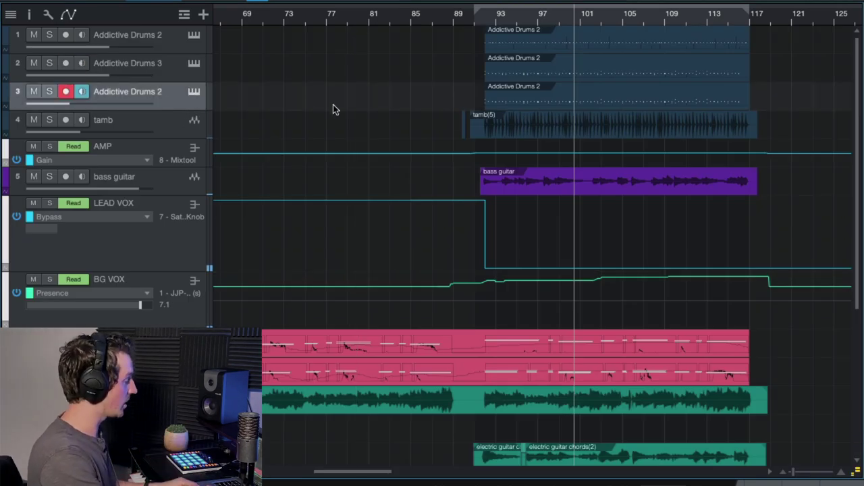
pyautogui.click(48, 91)
pyautogui.press('space')
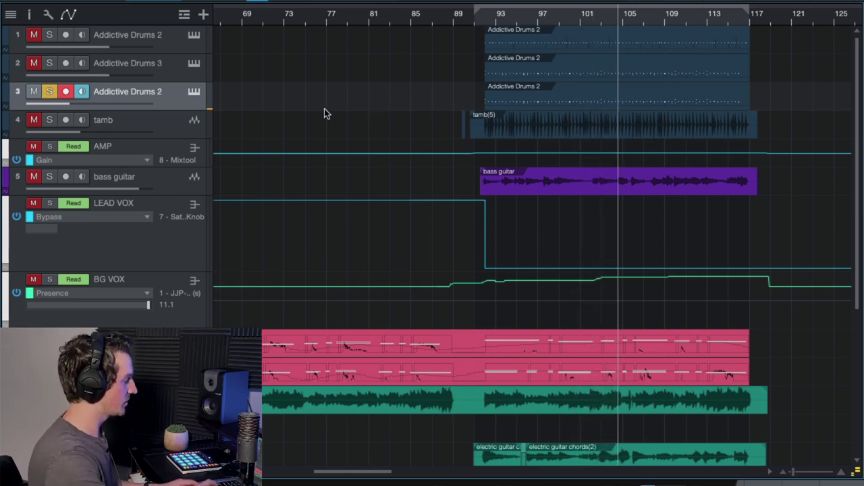
# - View track 3's Addictive Drums 2 instrument, close it, and audition the track soloed and in the full mix from about bar 104
pyautogui.click(191, 94)
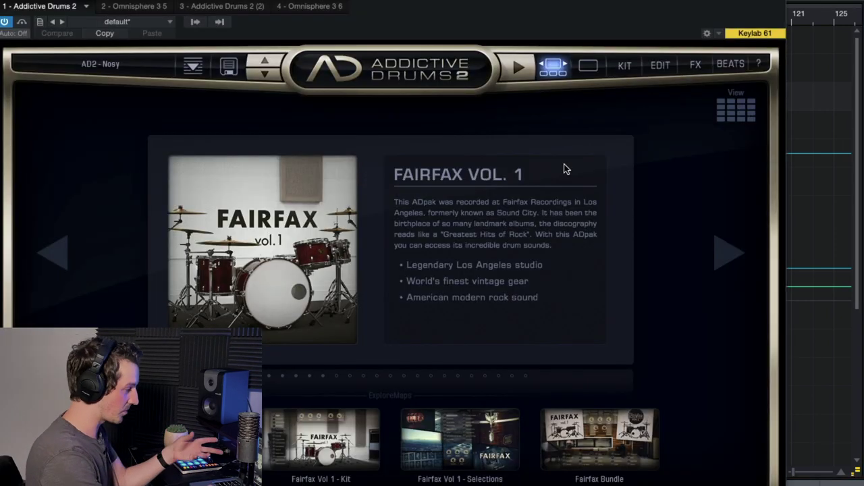
pyautogui.click(778, 3)
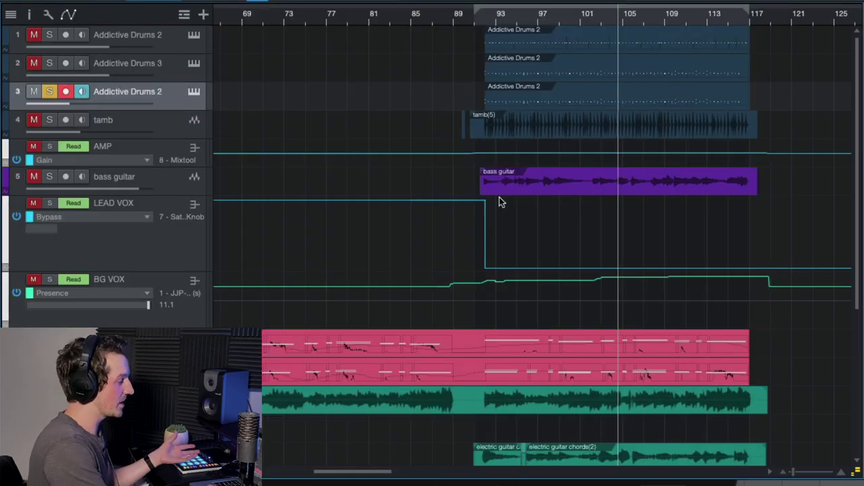
pyautogui.press('space')
pyautogui.click(49, 91)
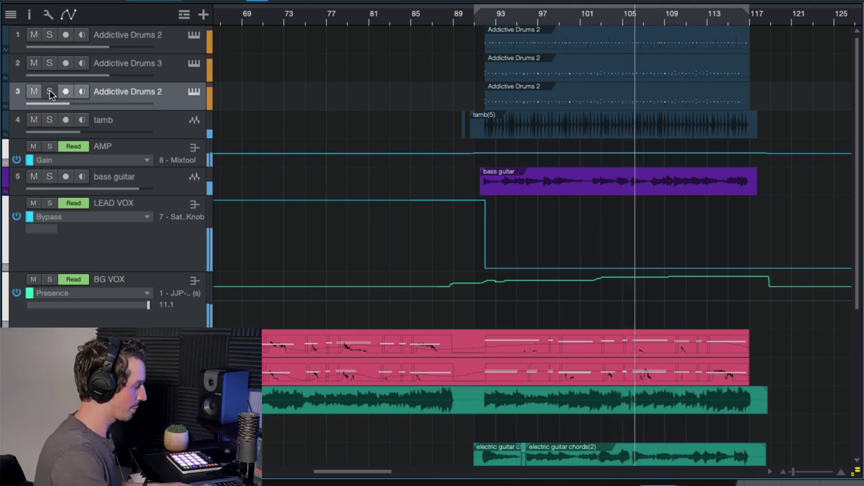
pyautogui.press('space')
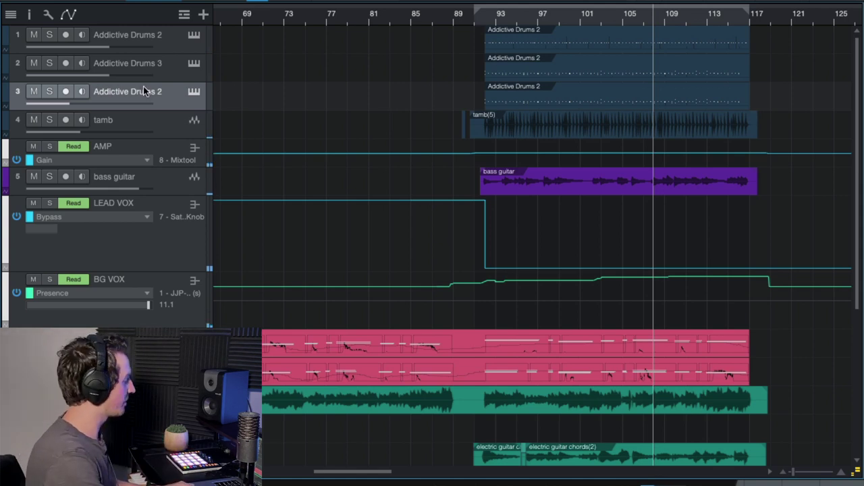
# - Review the whole arrangement from drums to rain ambience, selecting the electric guitar arp, Oh 1, Vocal high octave and electric guitar chords tracks in turn
pyautogui.scroll(-1, 343, 158)
pyautogui.press('w')
pyautogui.press('w')
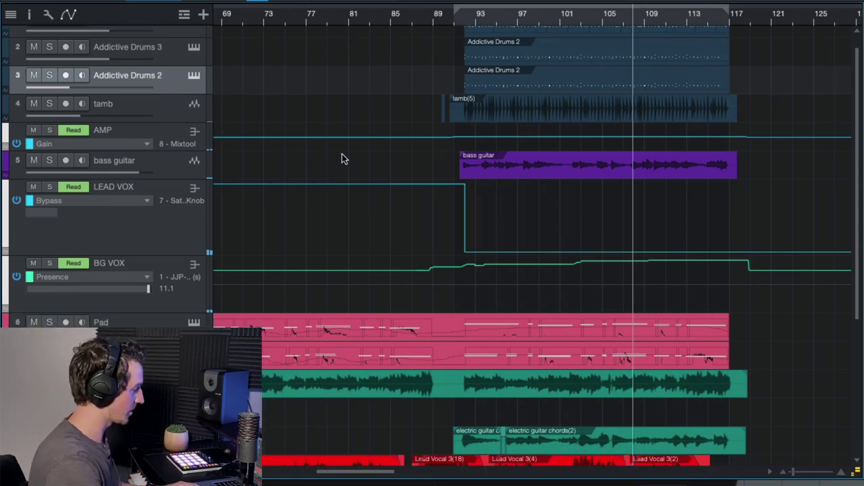
pyautogui.scroll(1, 343, 158)
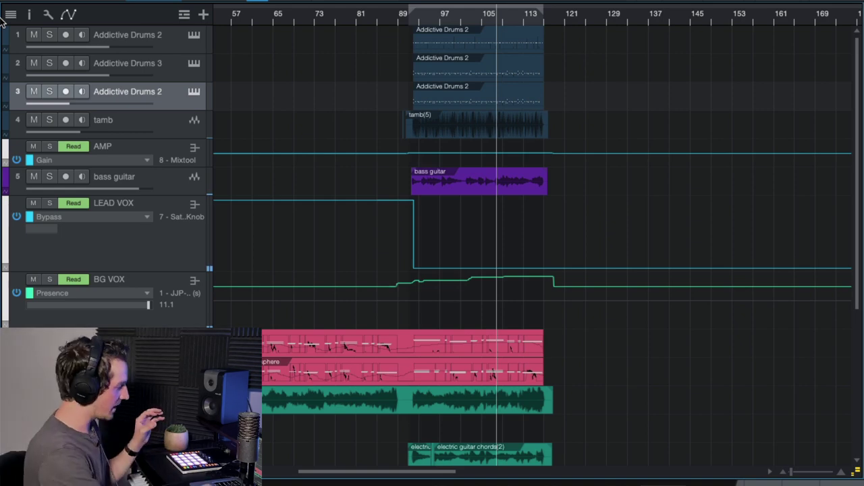
pyautogui.scroll(-5, 501, 289)
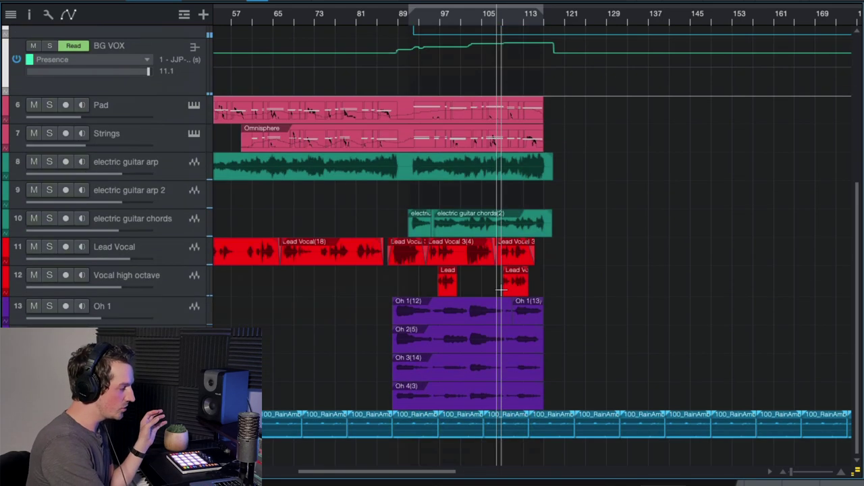
pyautogui.click(171, 170)
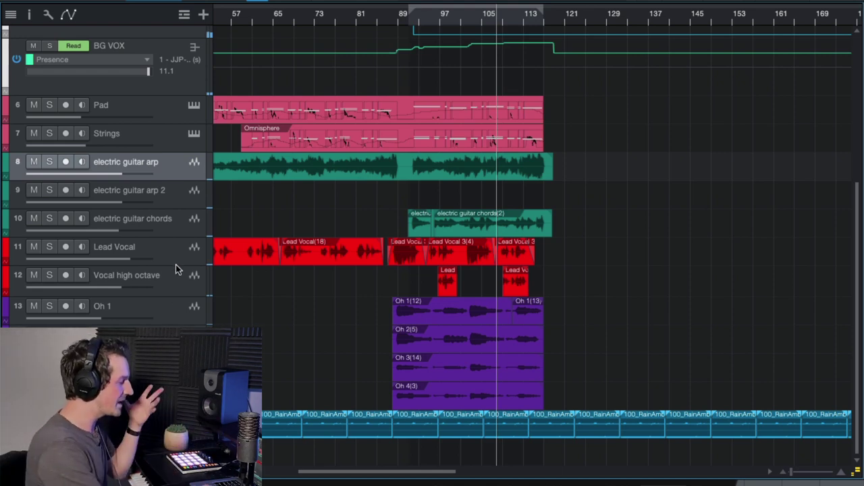
pyautogui.click(170, 313)
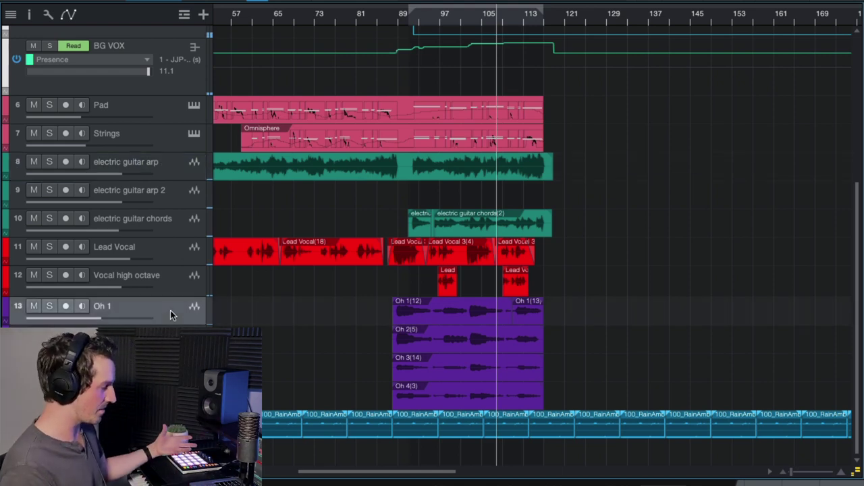
pyautogui.click(173, 292)
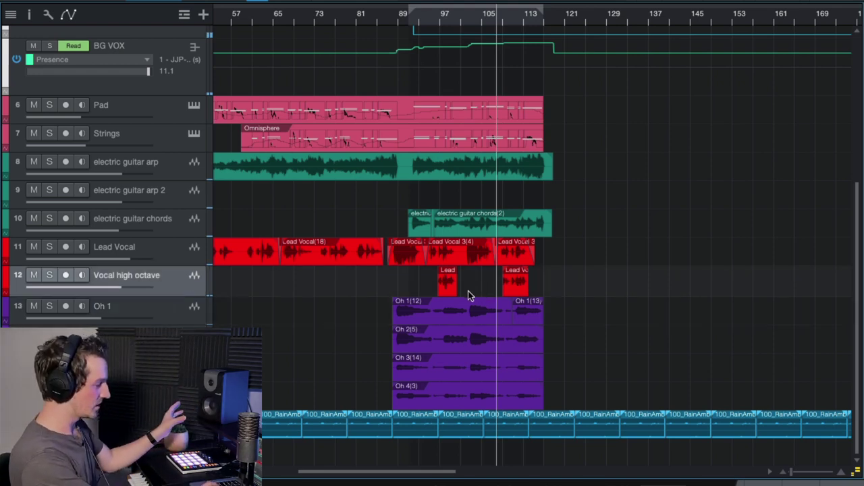
pyautogui.click(168, 230)
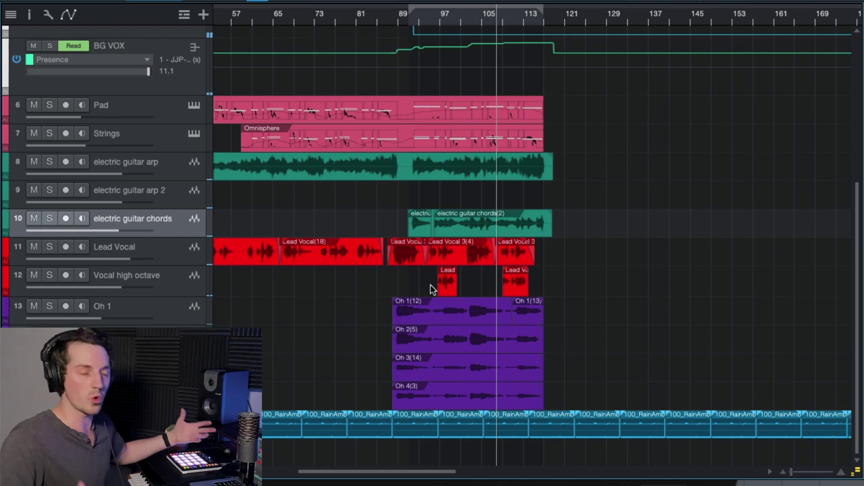
pyautogui.scroll(2, 289, 155)
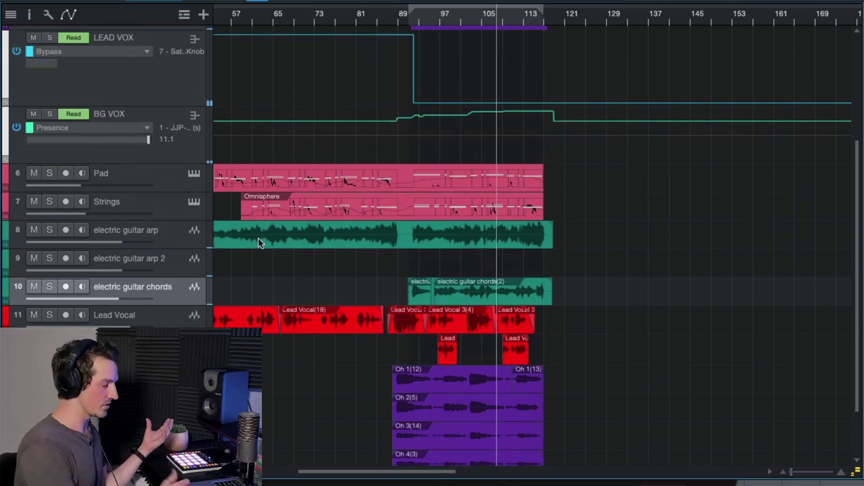
pyautogui.scroll(4, 258, 239)
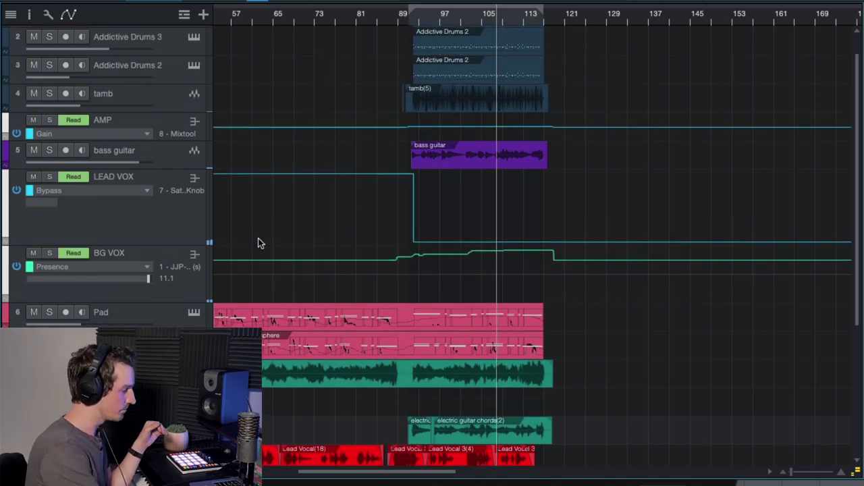
pyautogui.scroll(1, 382, 221)
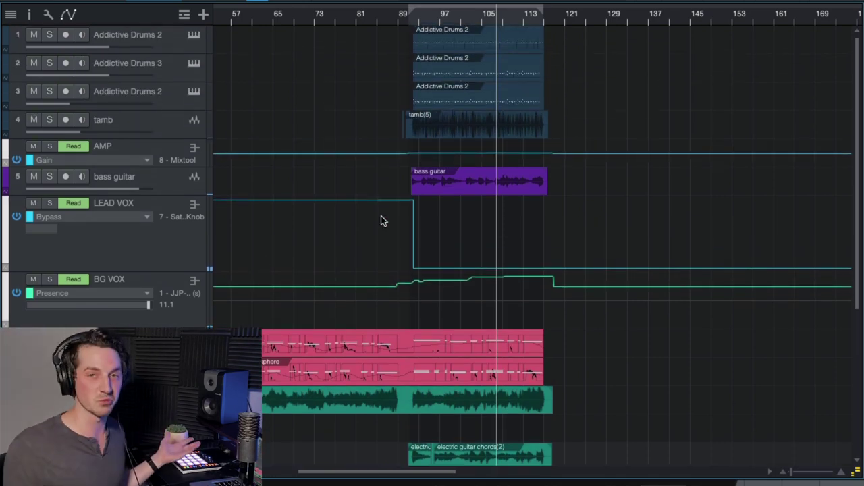